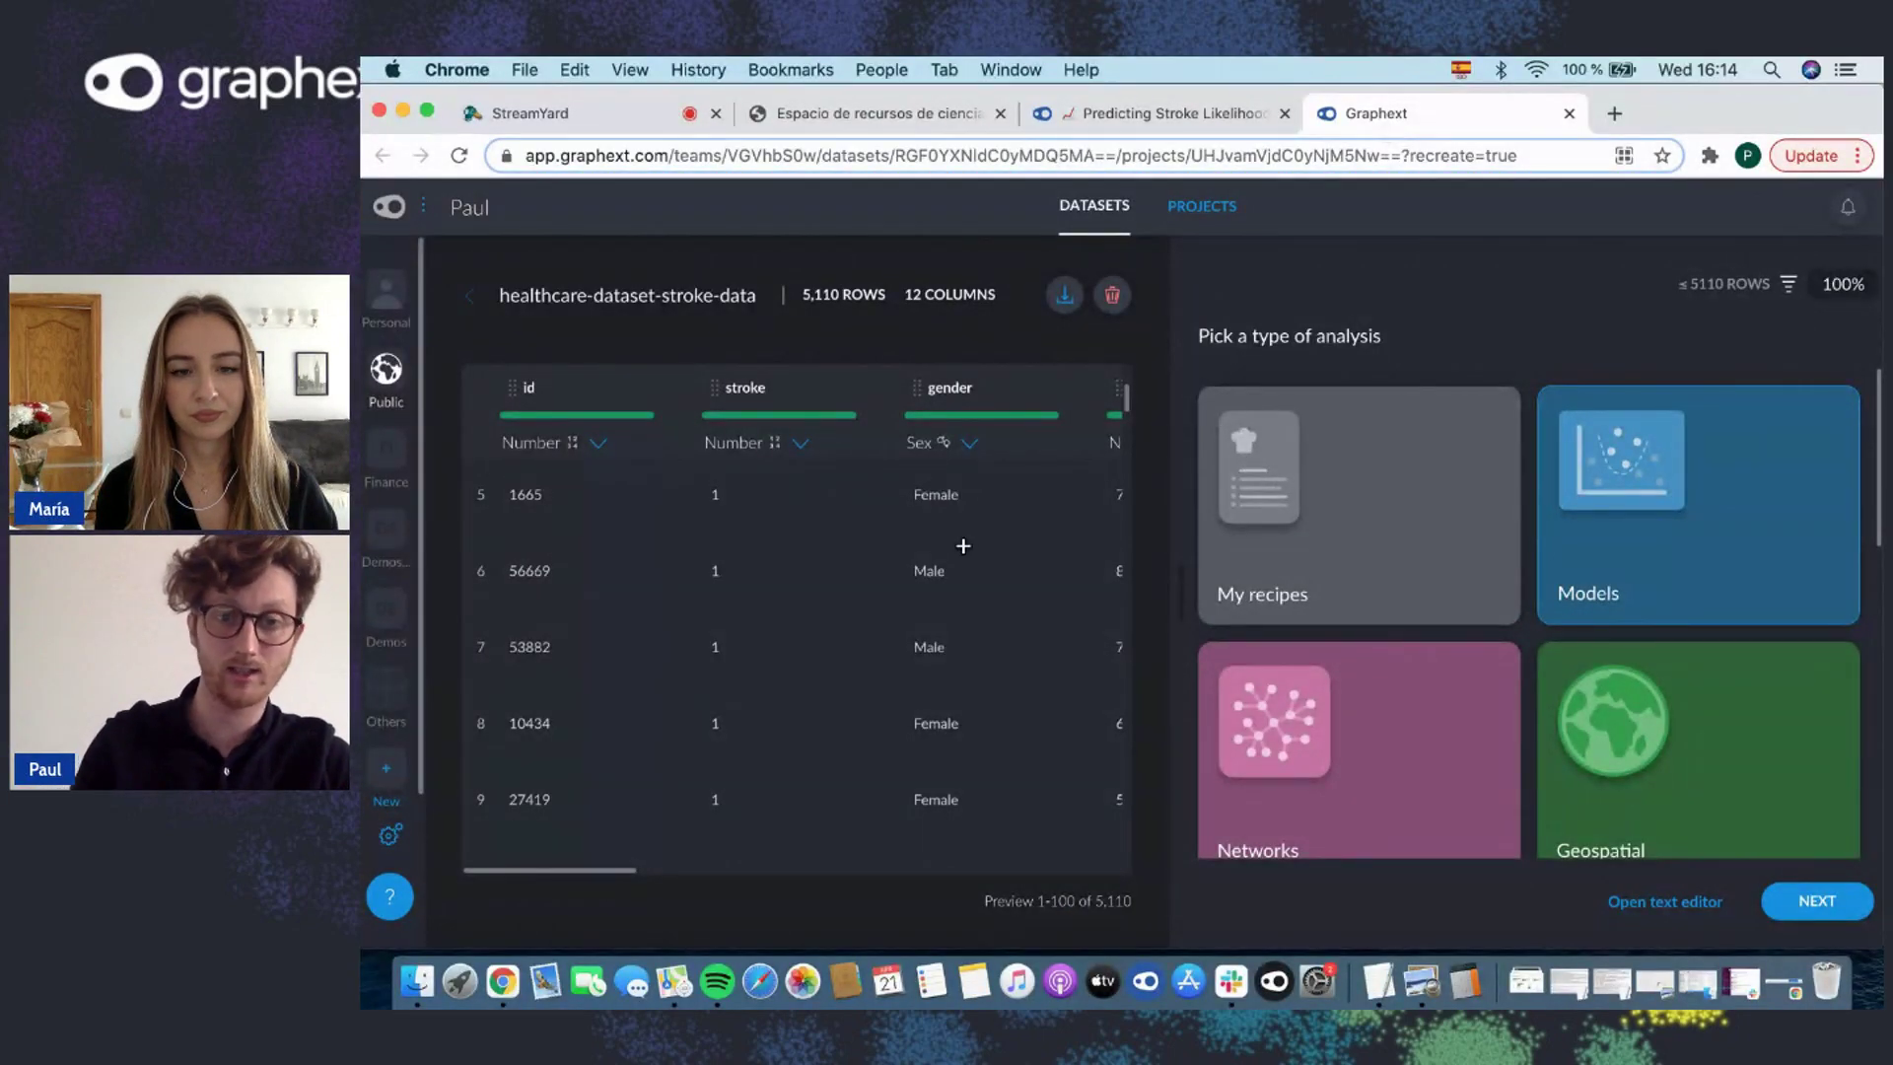
Set up a Models > Train and predict analysis targeting stroke with the listed factors, advancing to Project Info
scroll(964, 545, "right", 3)
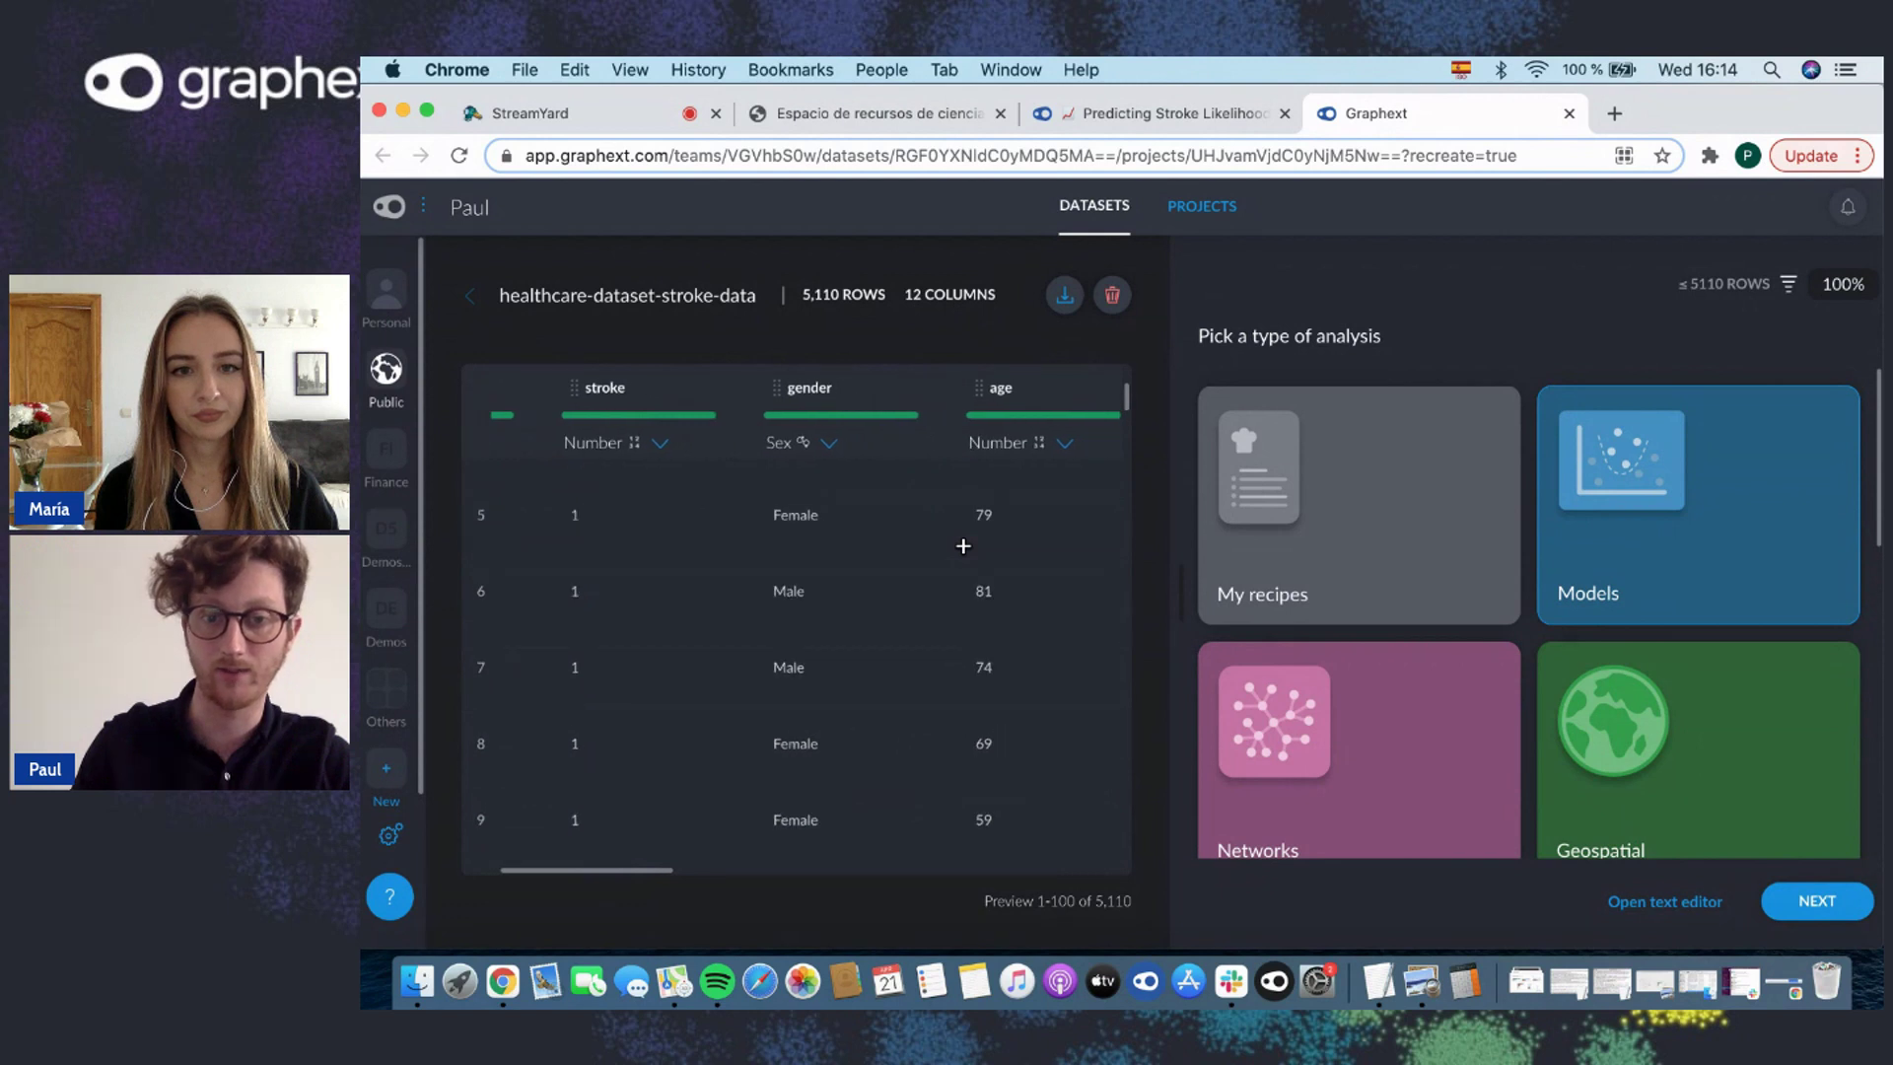
scroll(963, 545, "right", 5)
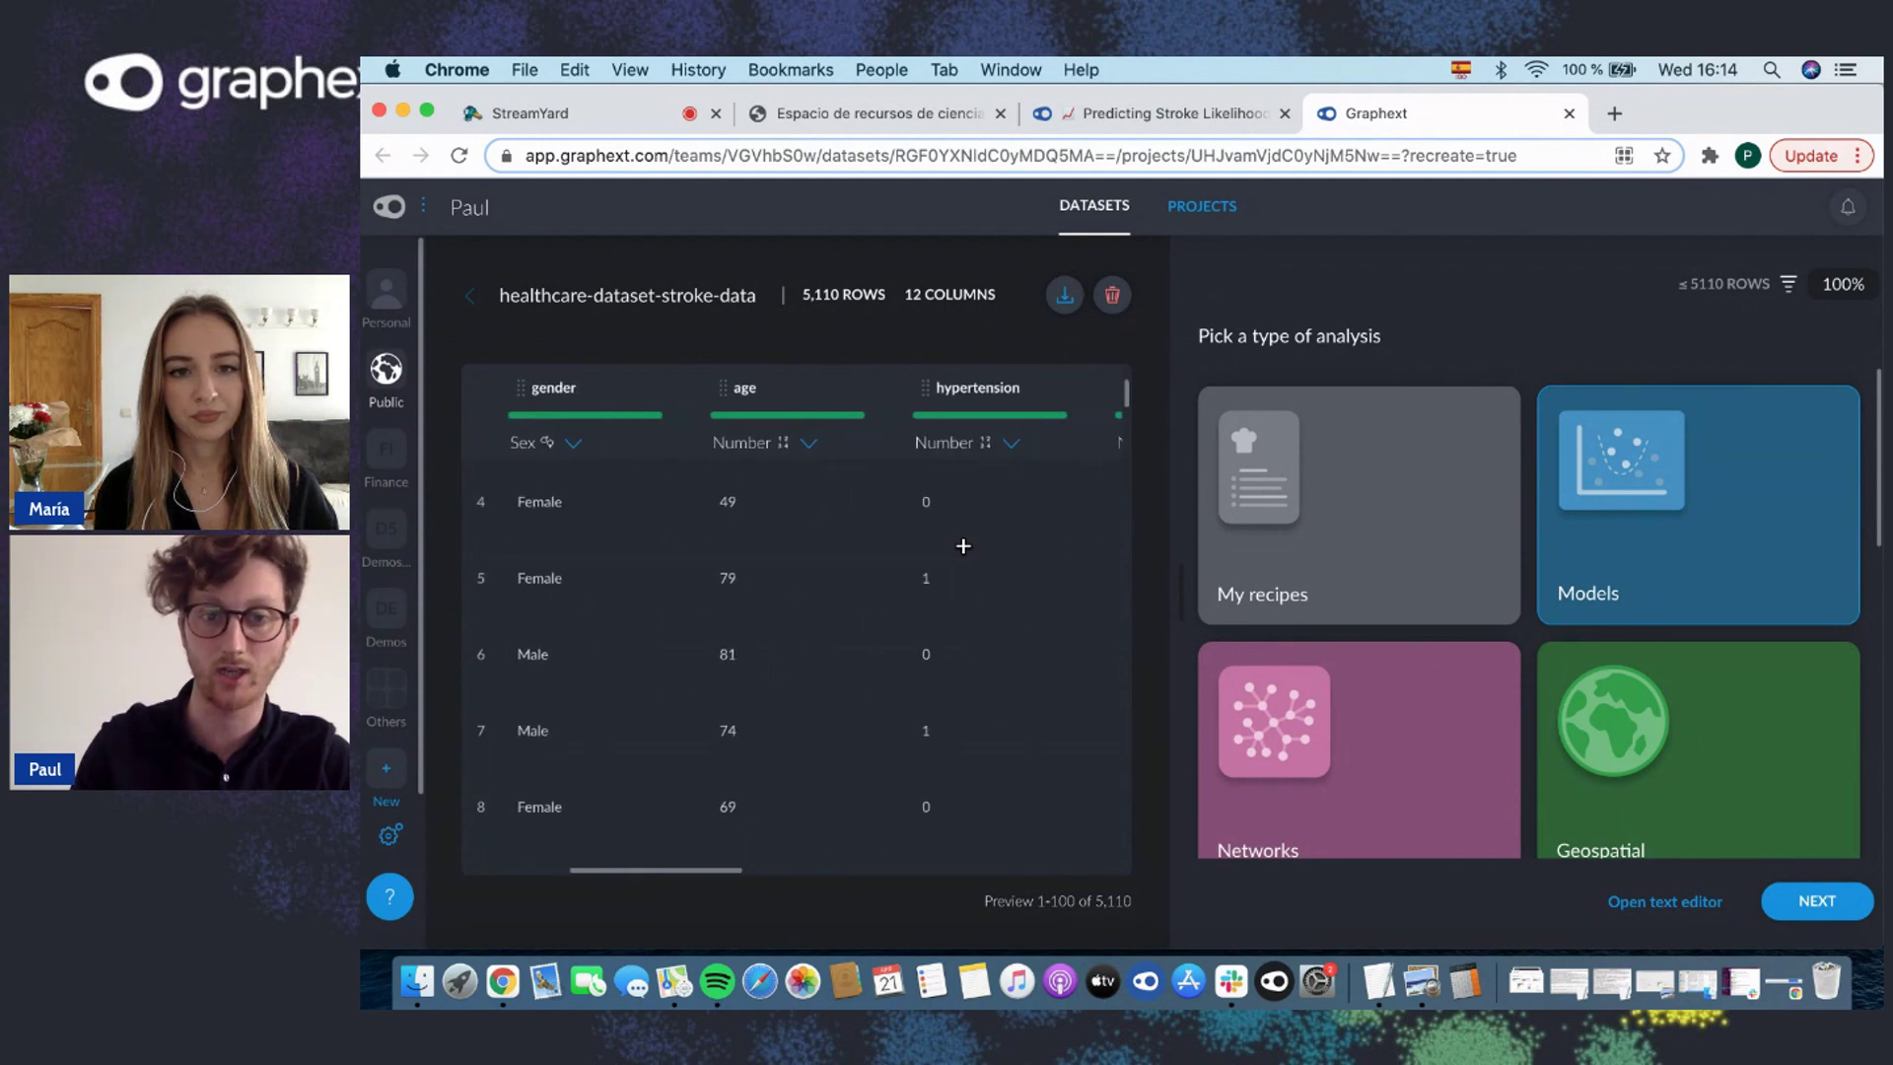
scroll(964, 545, "right", 5)
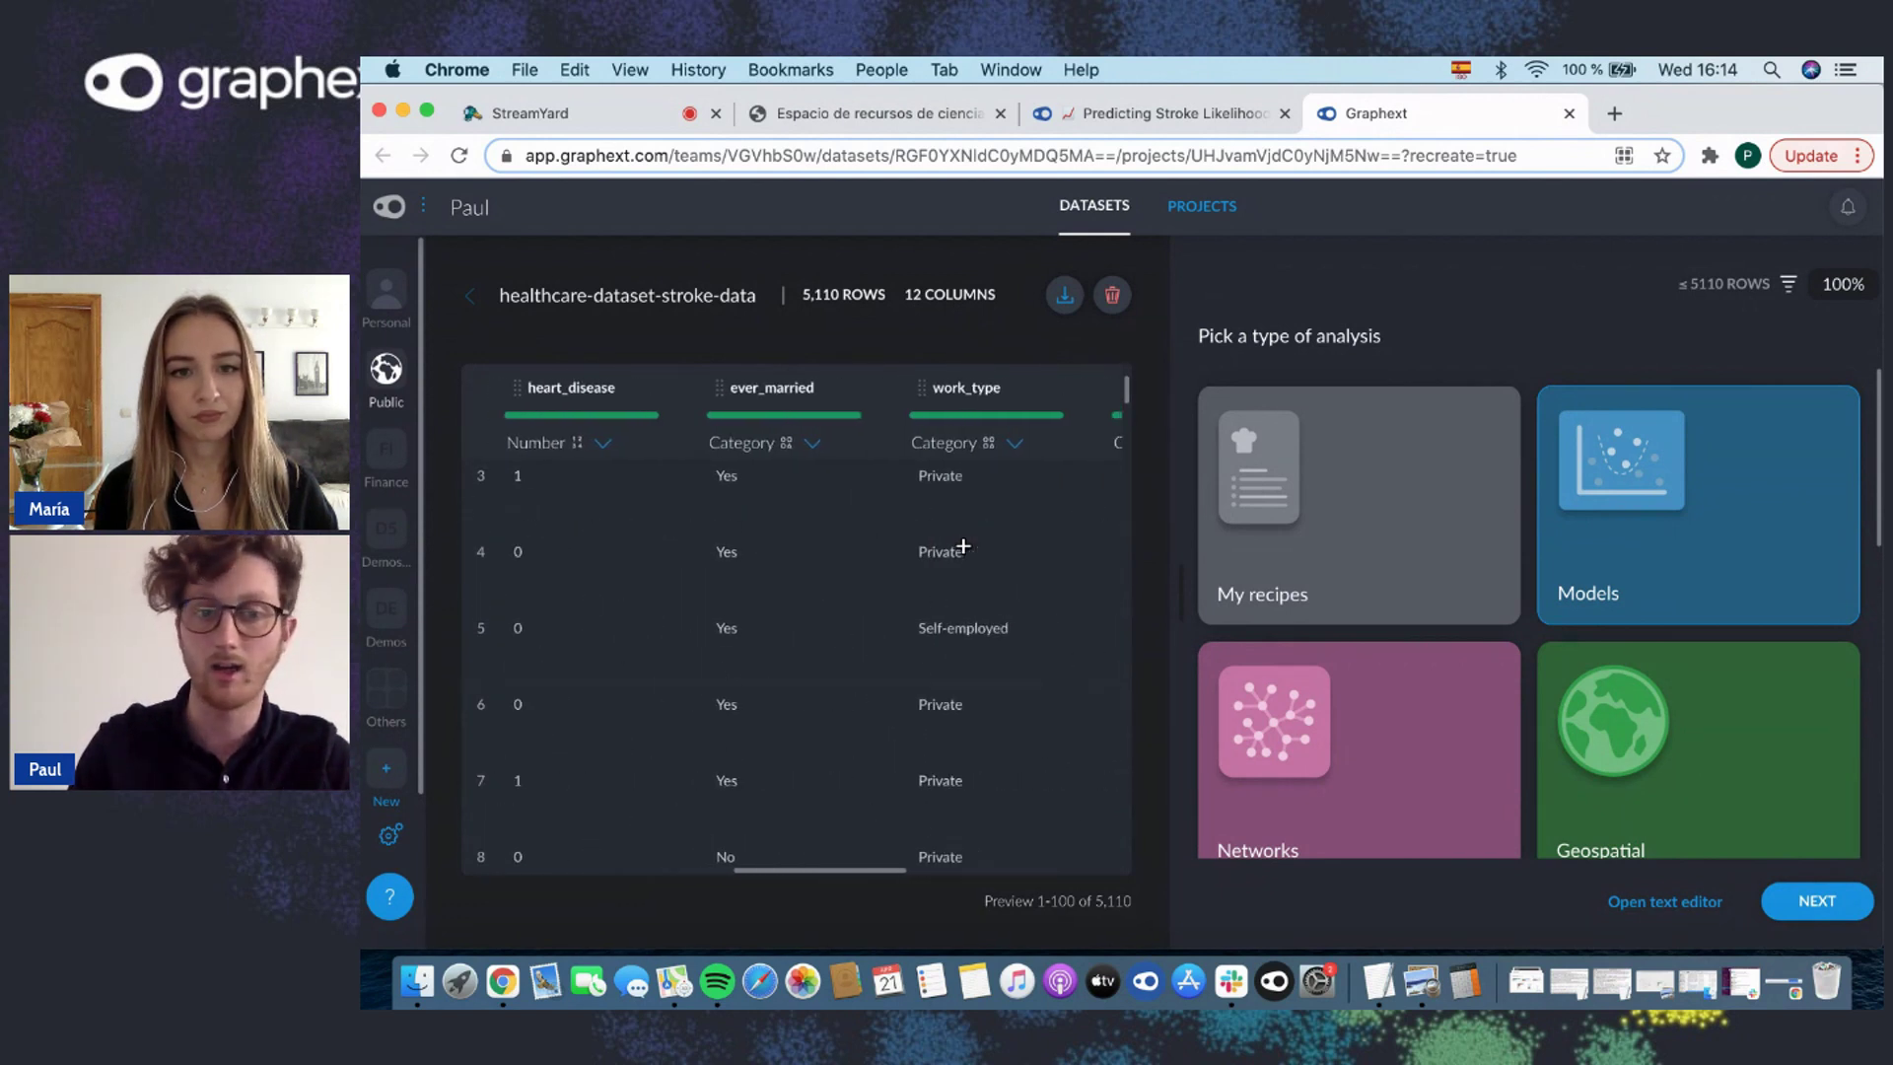
scroll(963, 545, "right", 5)
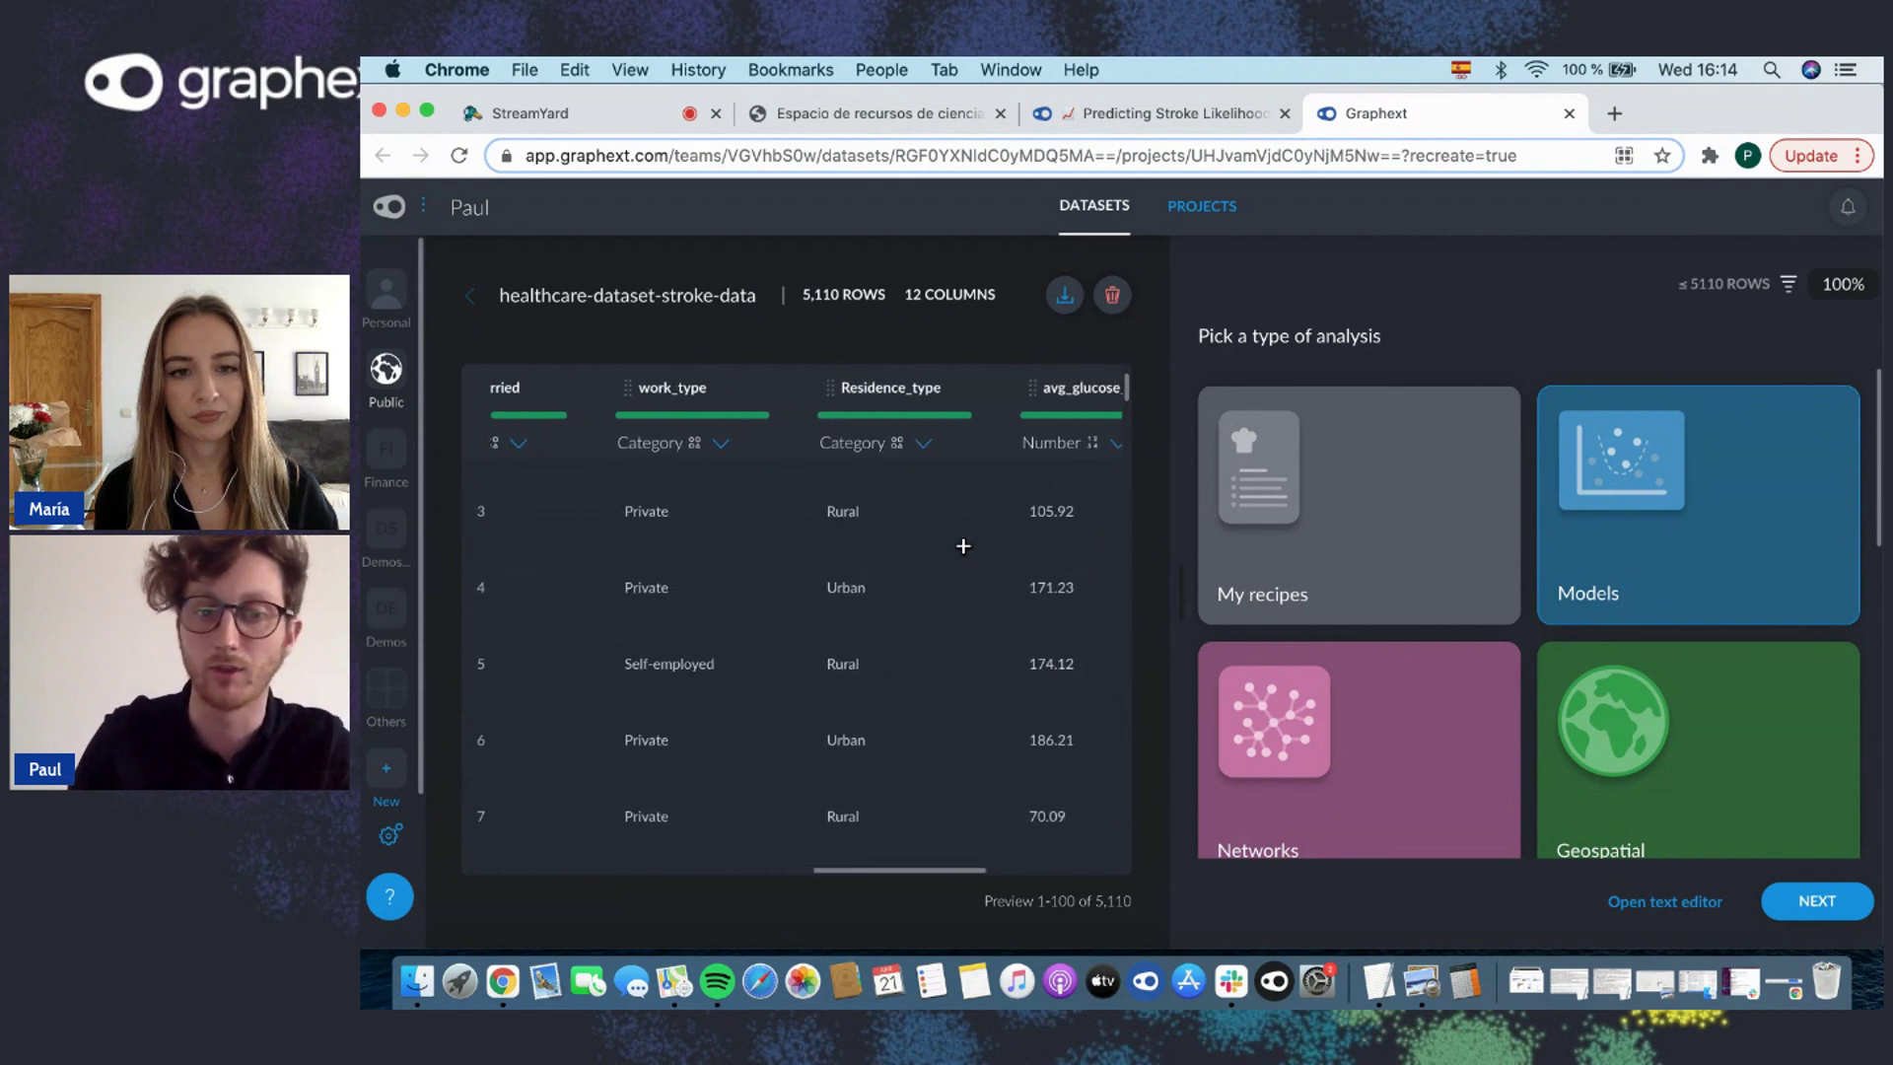
scroll(963, 545, "left", 10)
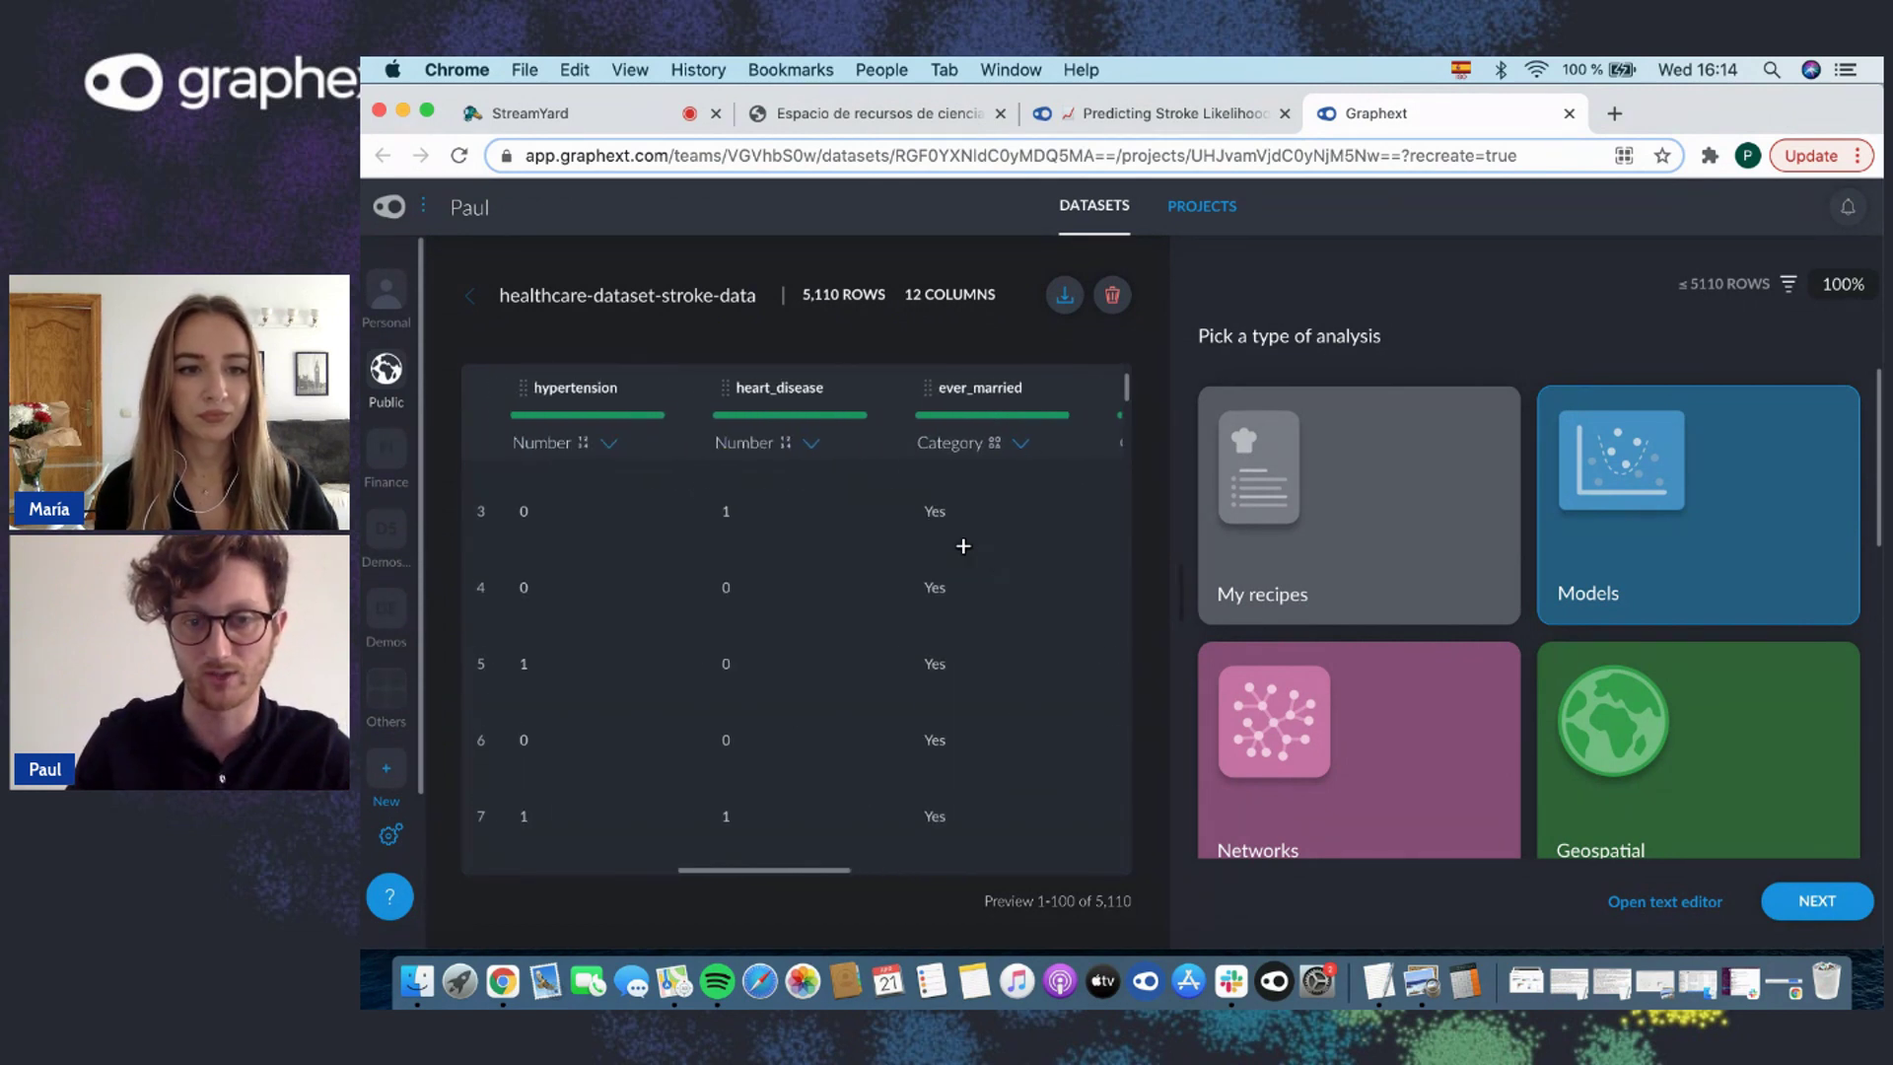
scroll(964, 546, "left", 6)
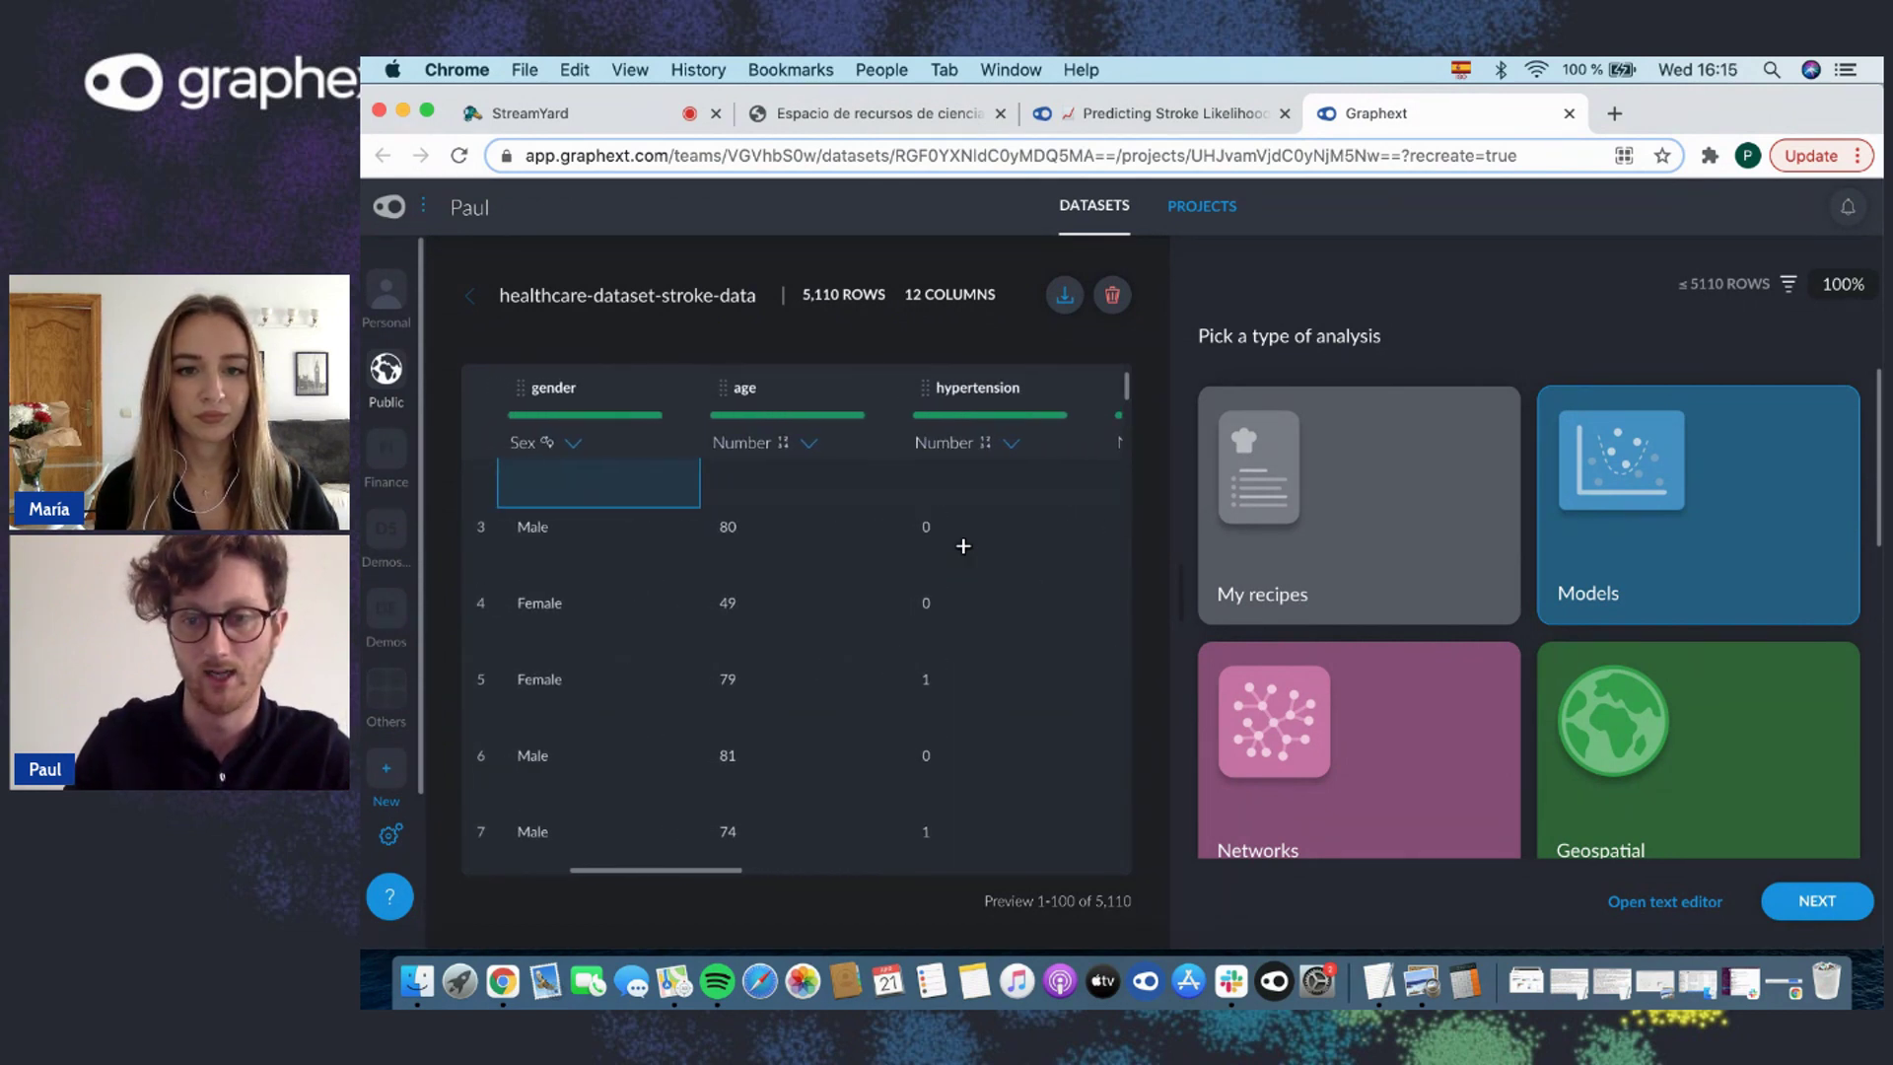
left_click(1587, 559)
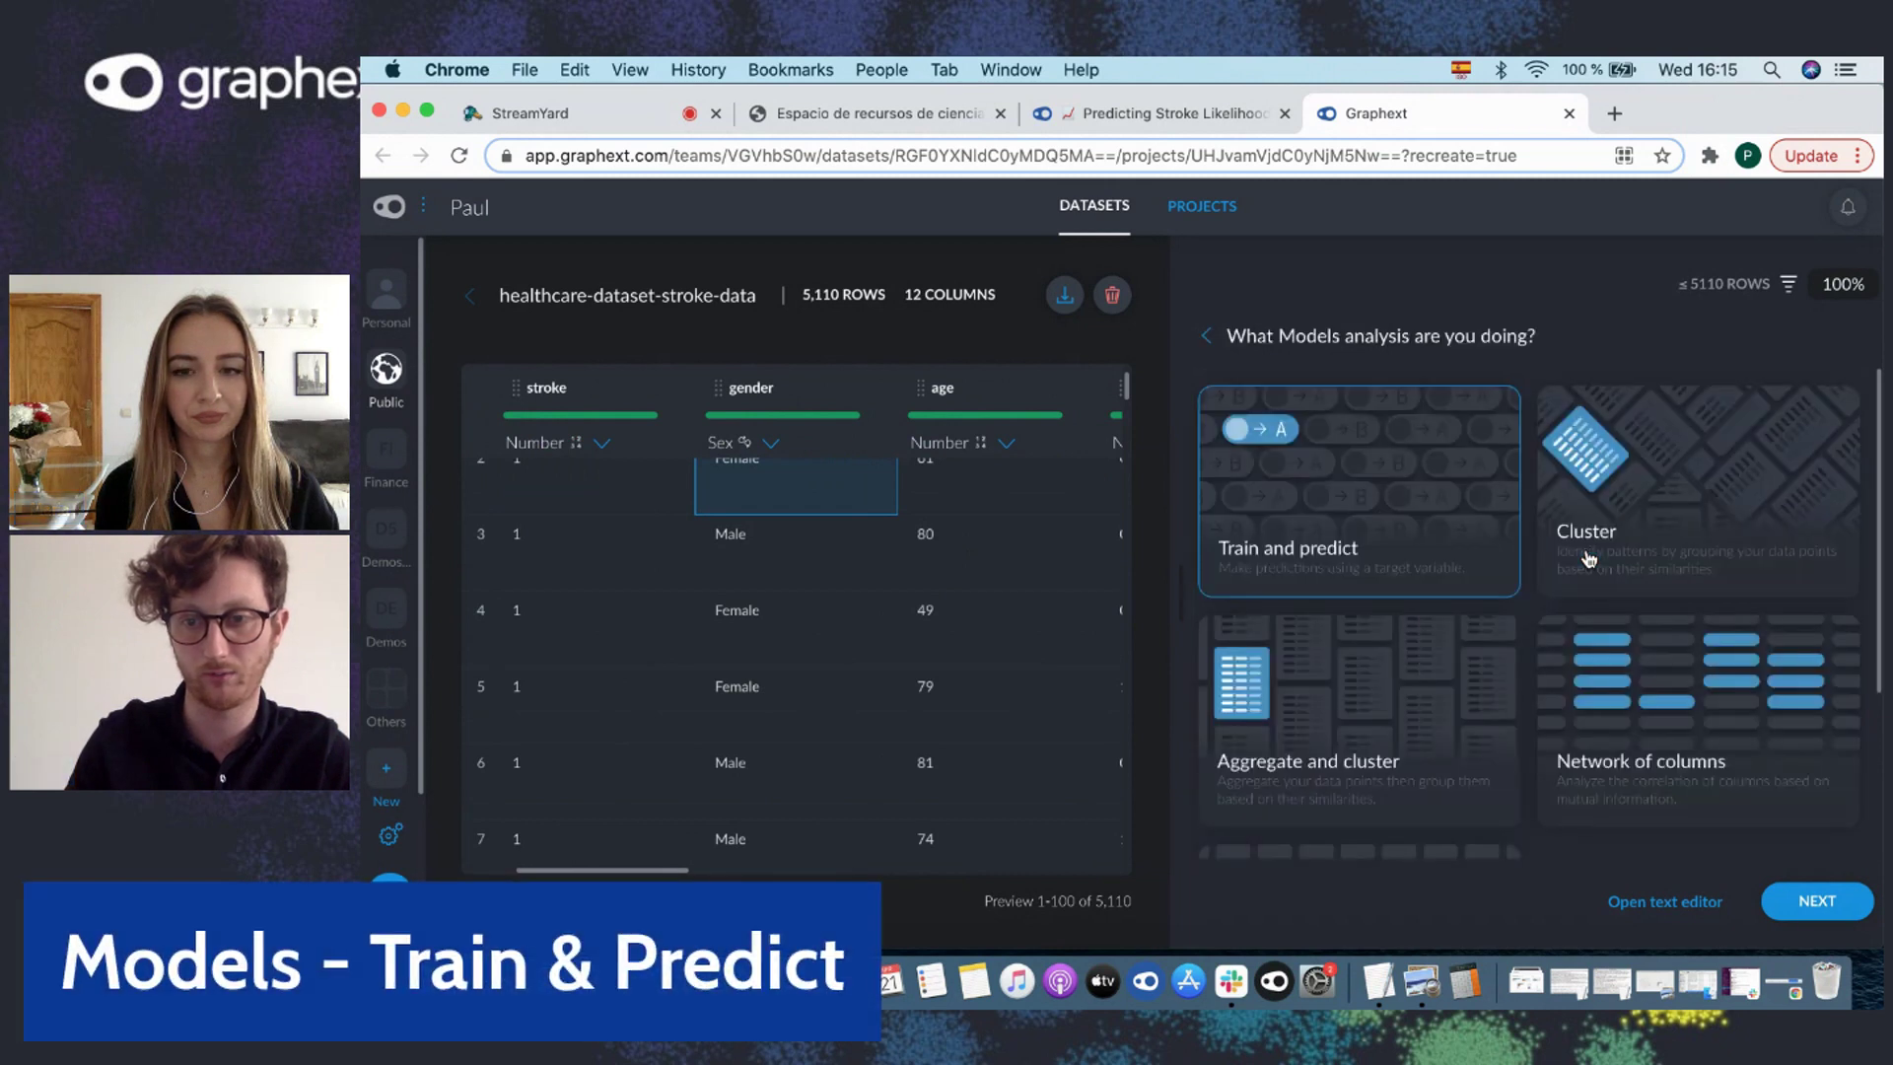
left_click(1283, 494)
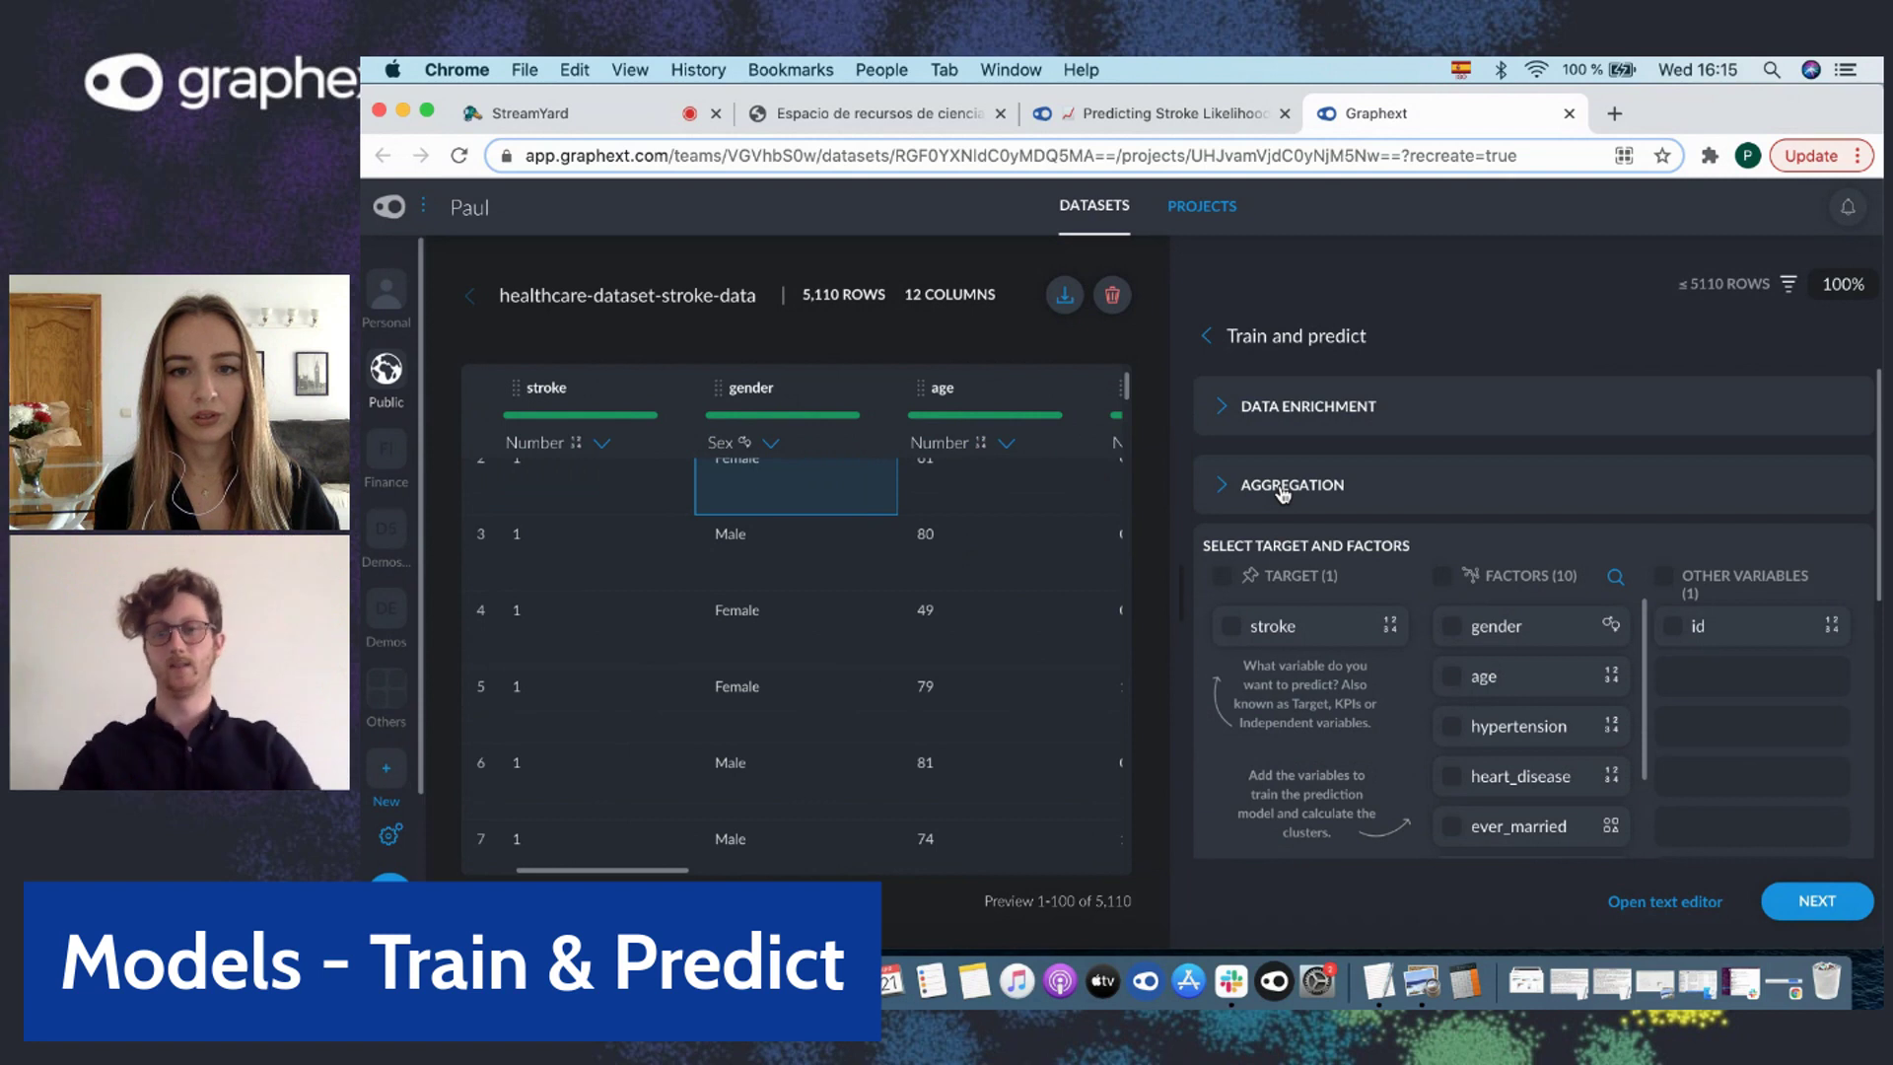
scroll(1589, 596, "down", 2)
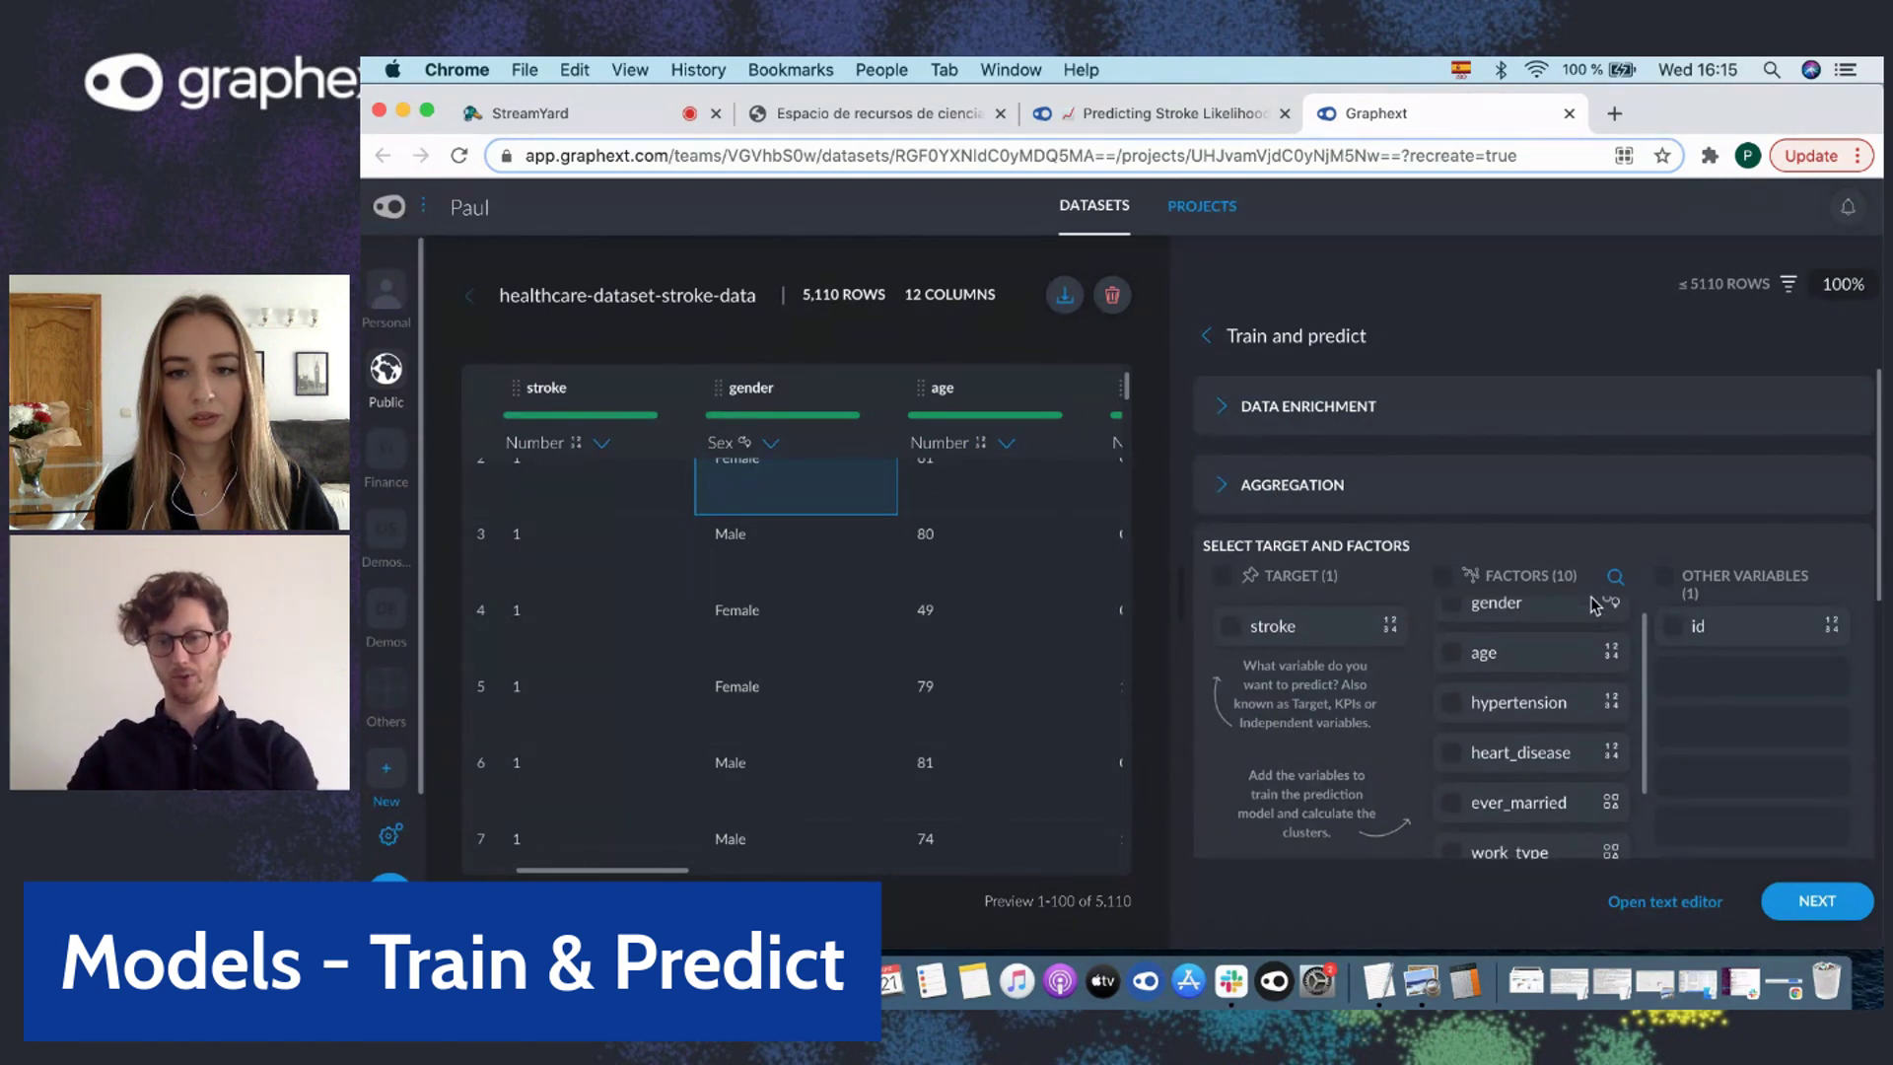
scroll(1592, 599, "down", 4)
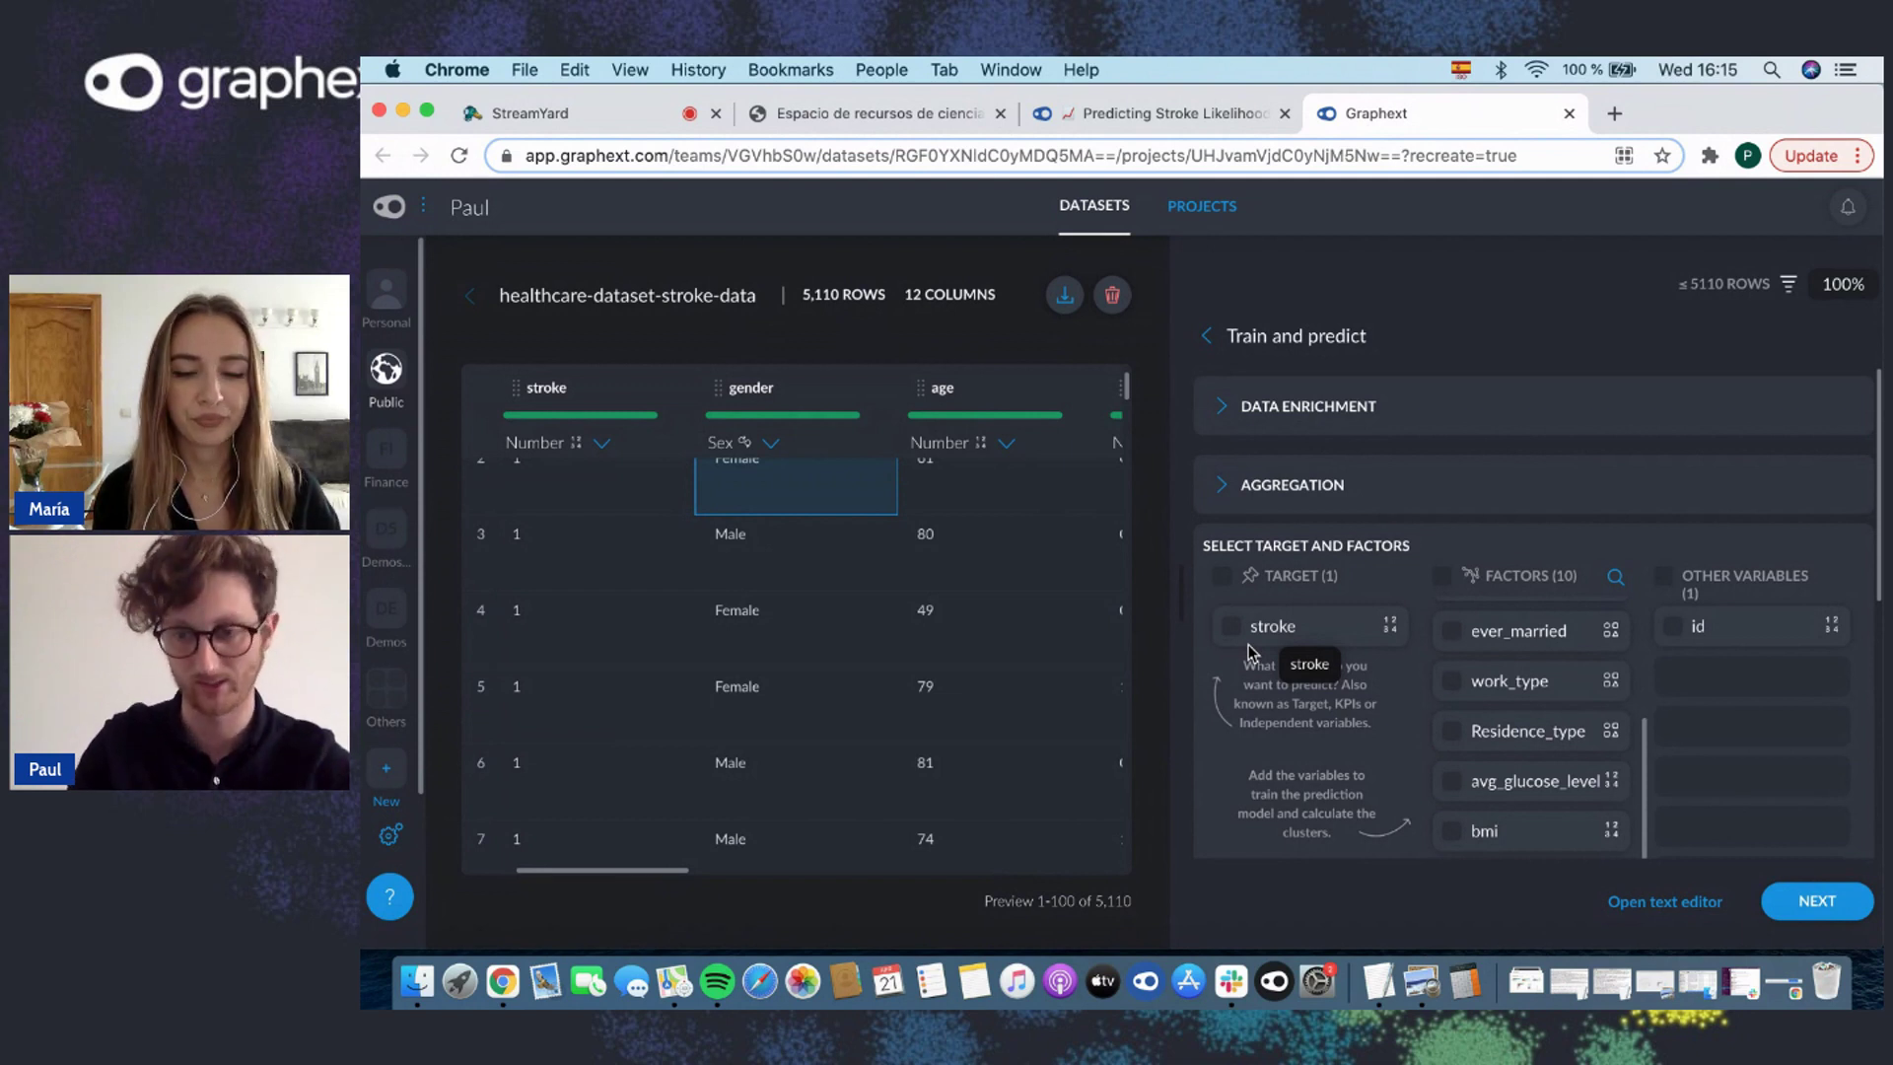
left_click(1819, 915)
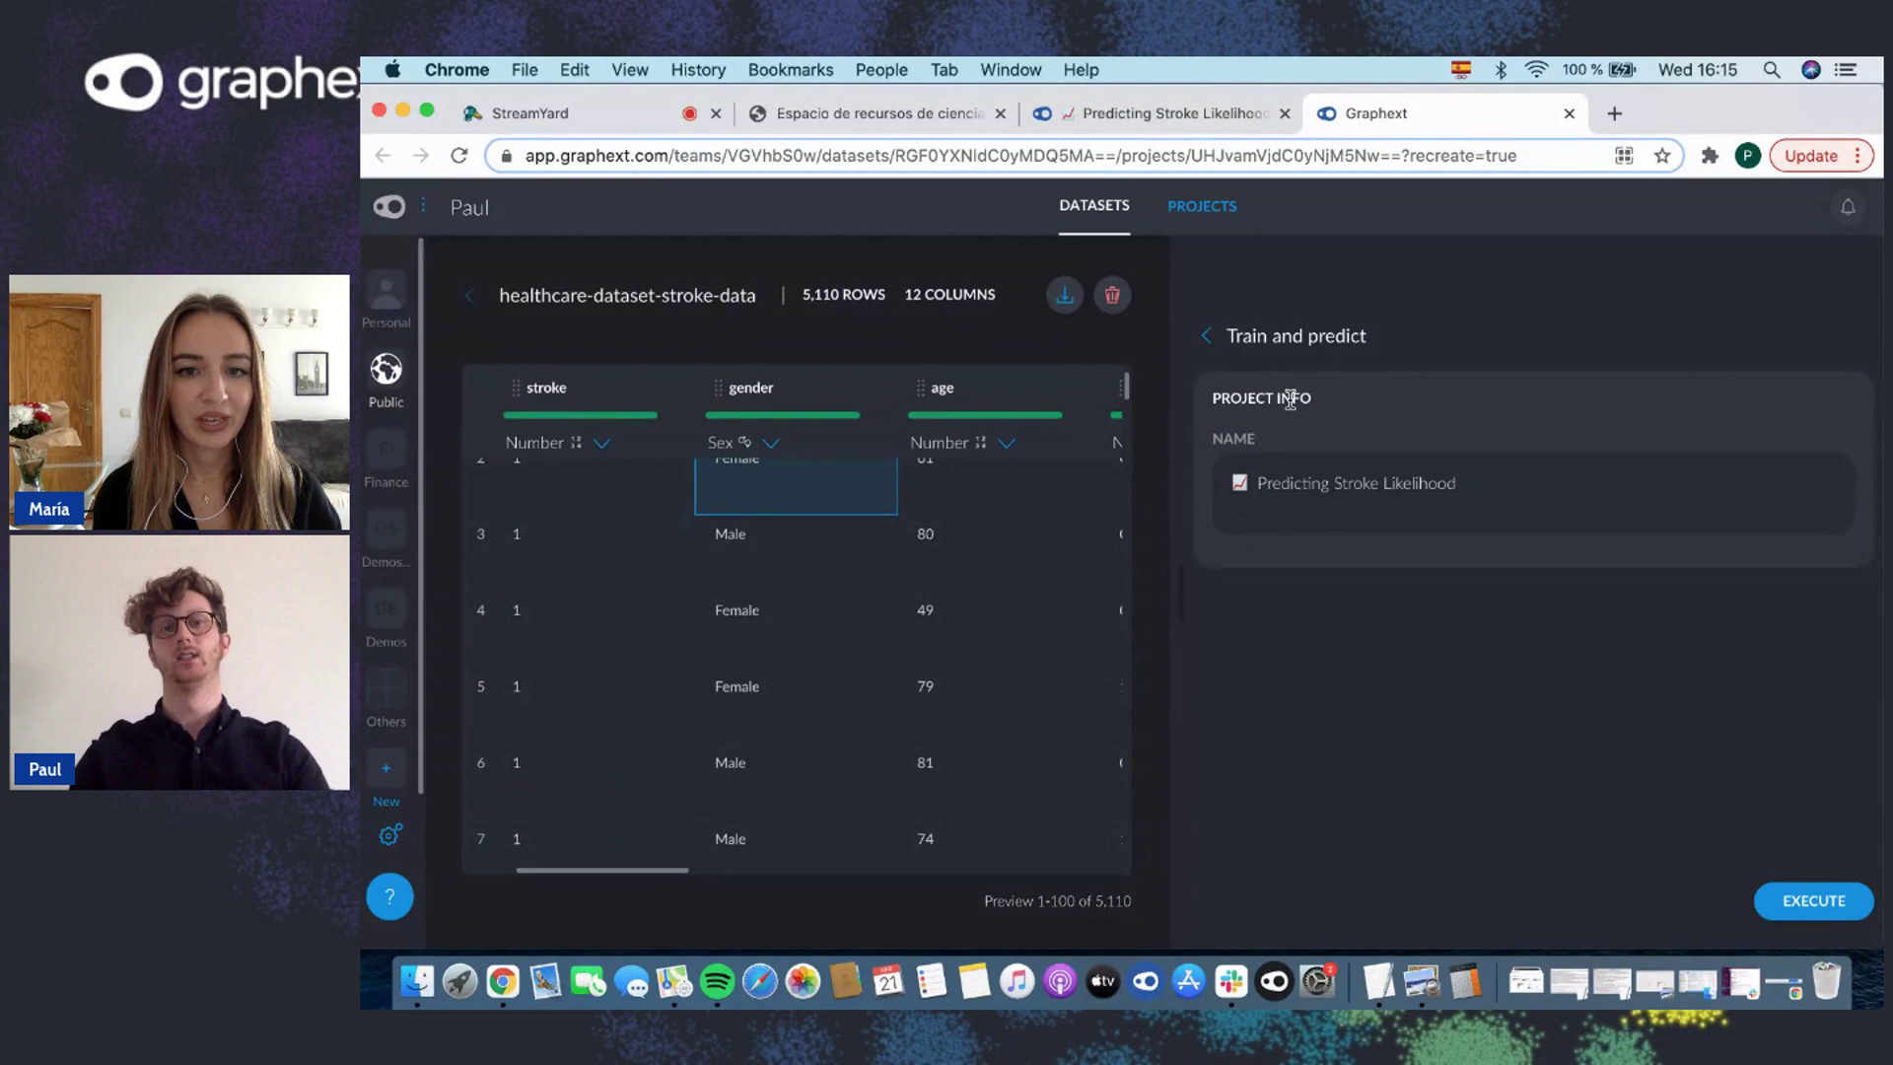
Switch to the Predicting Stroke Likelihood project and browse its variables panel beside the 10-cluster graph
left_click(1173, 117)
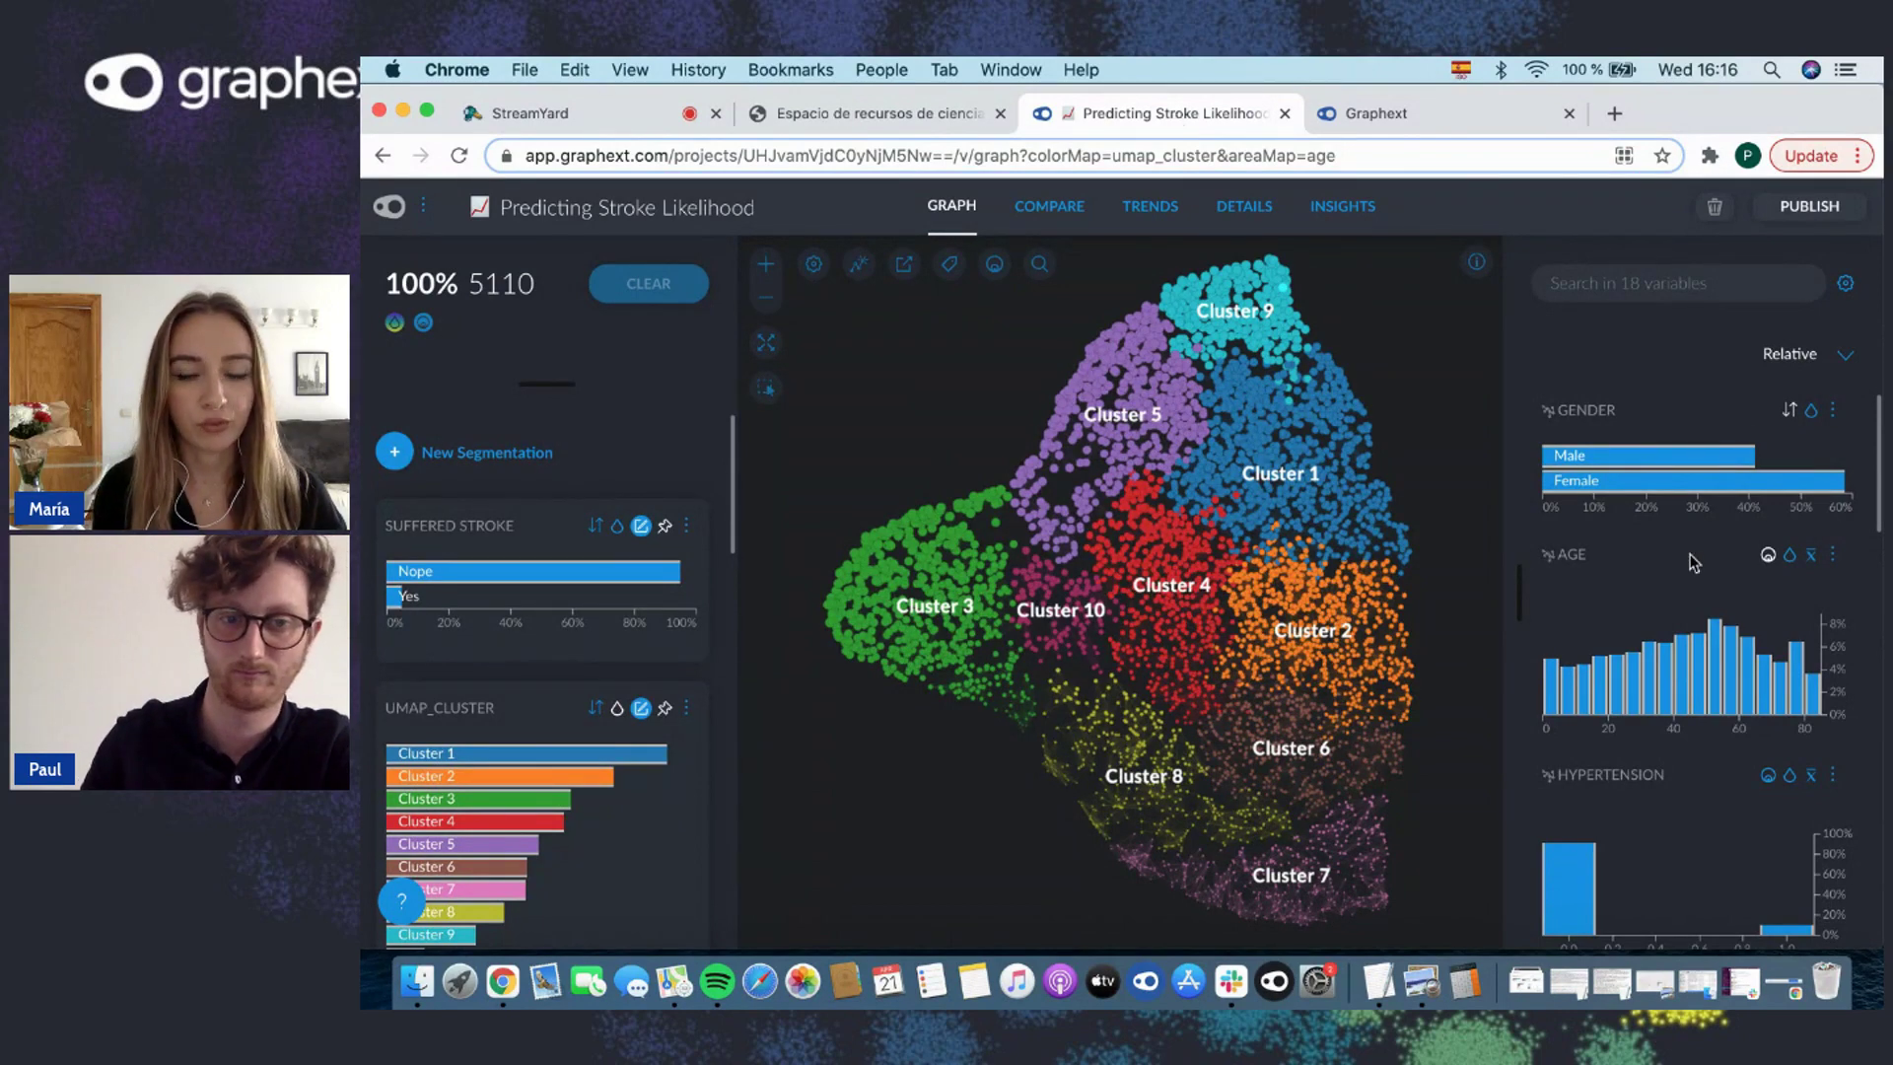
scroll(1694, 563, "down", 2)
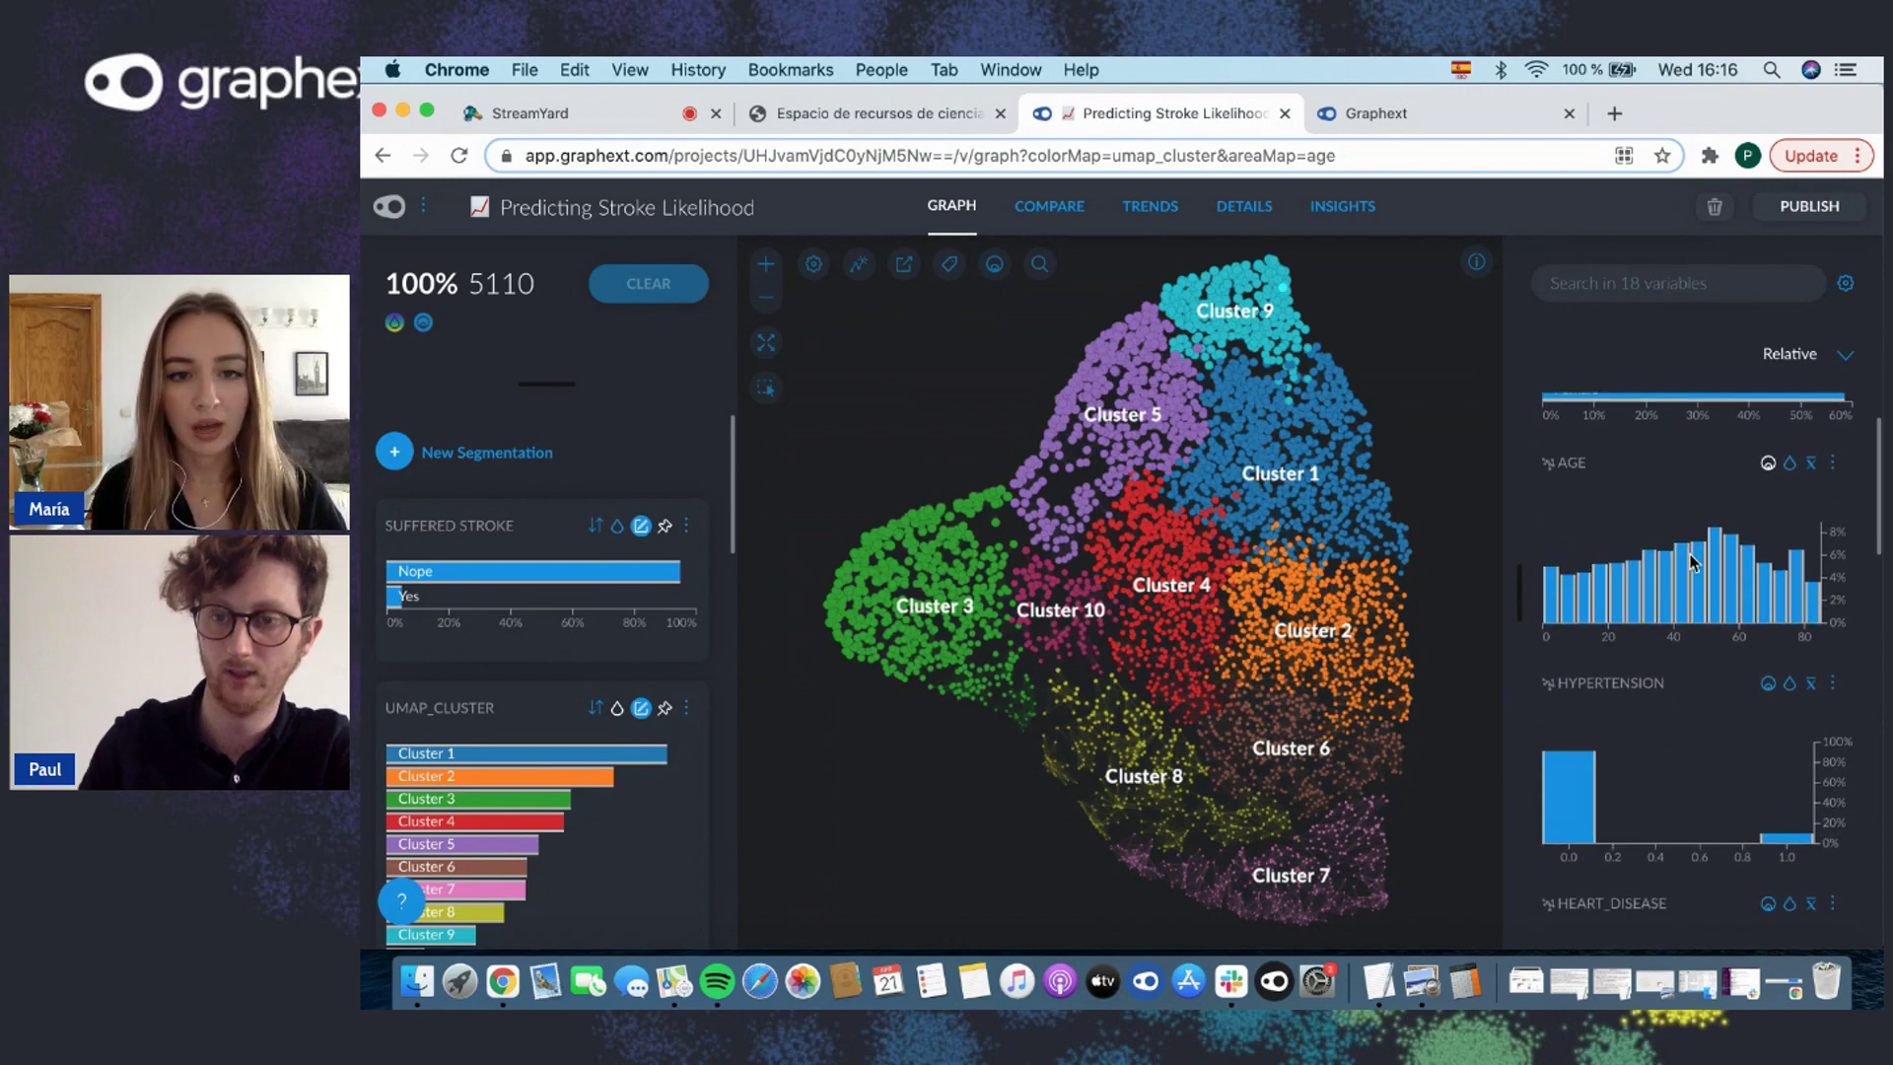
scroll(1692, 560, "down", 3)
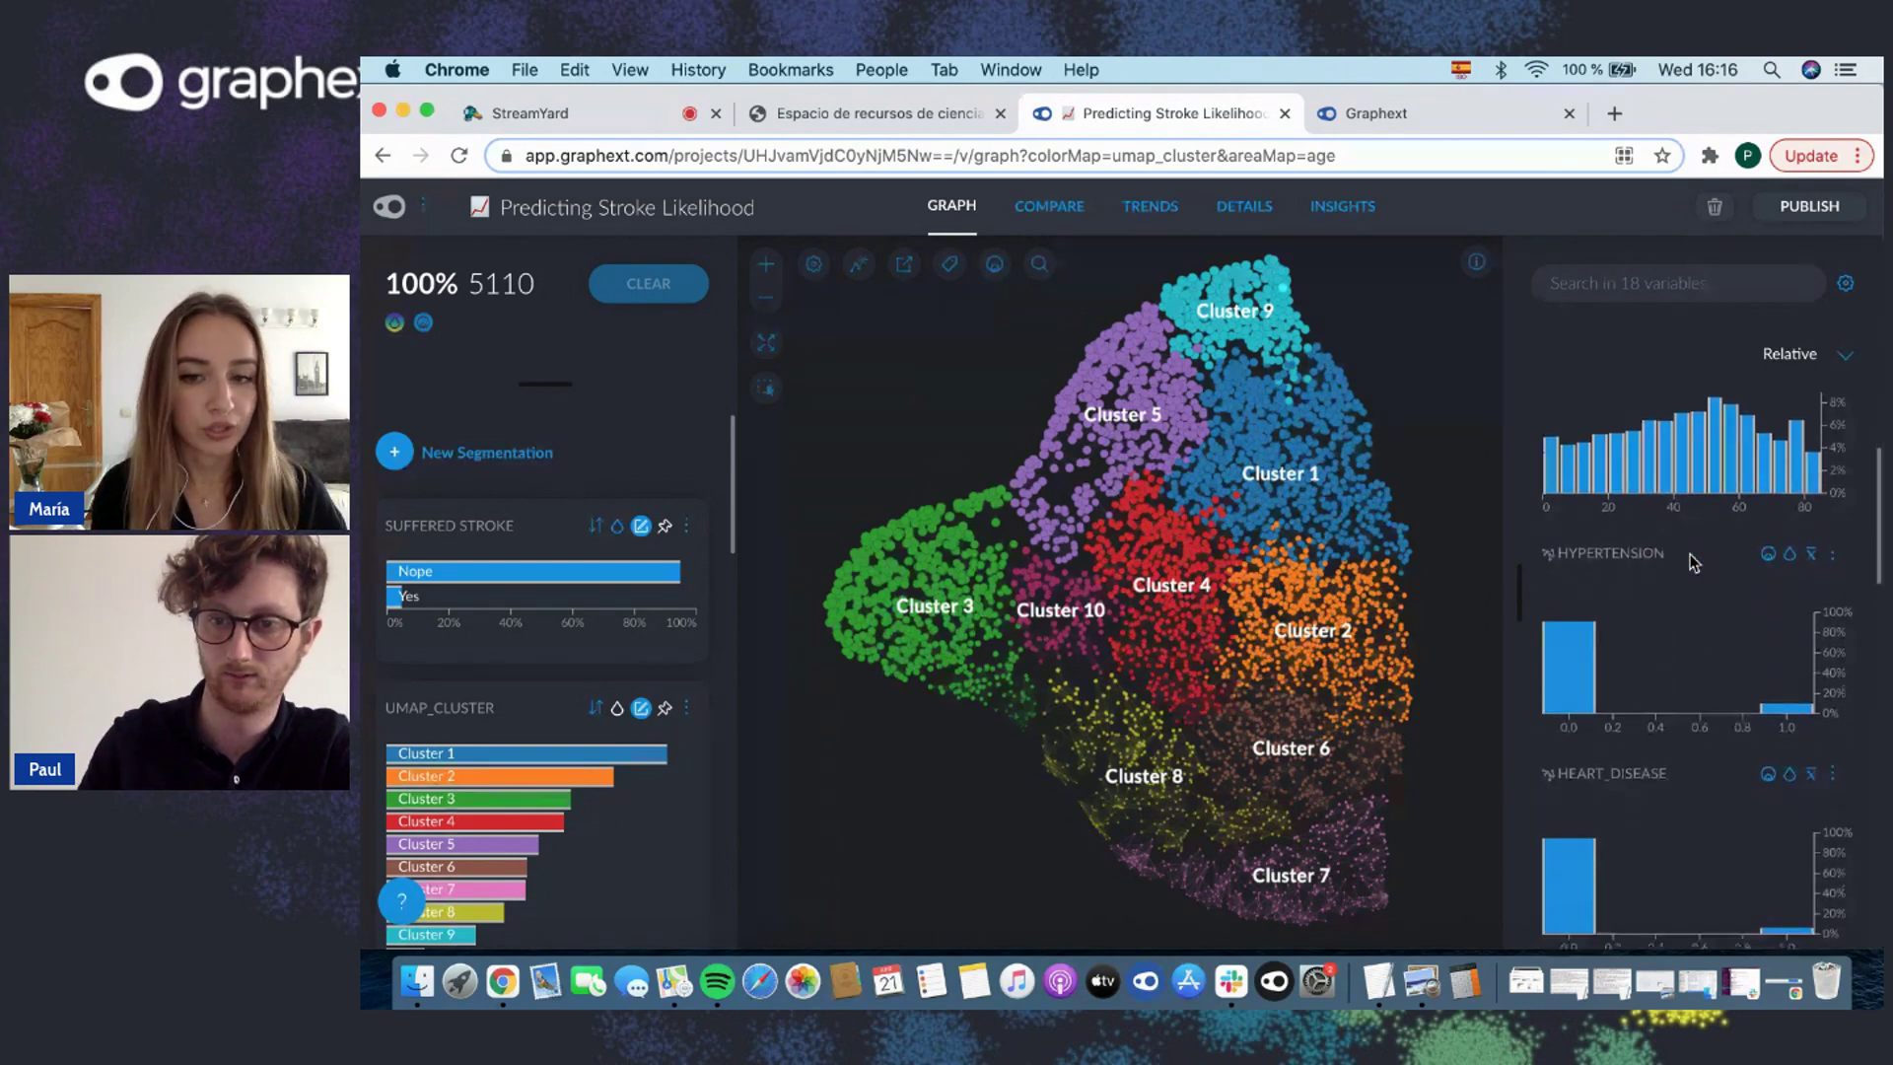
scroll(1694, 563, "down", 8)
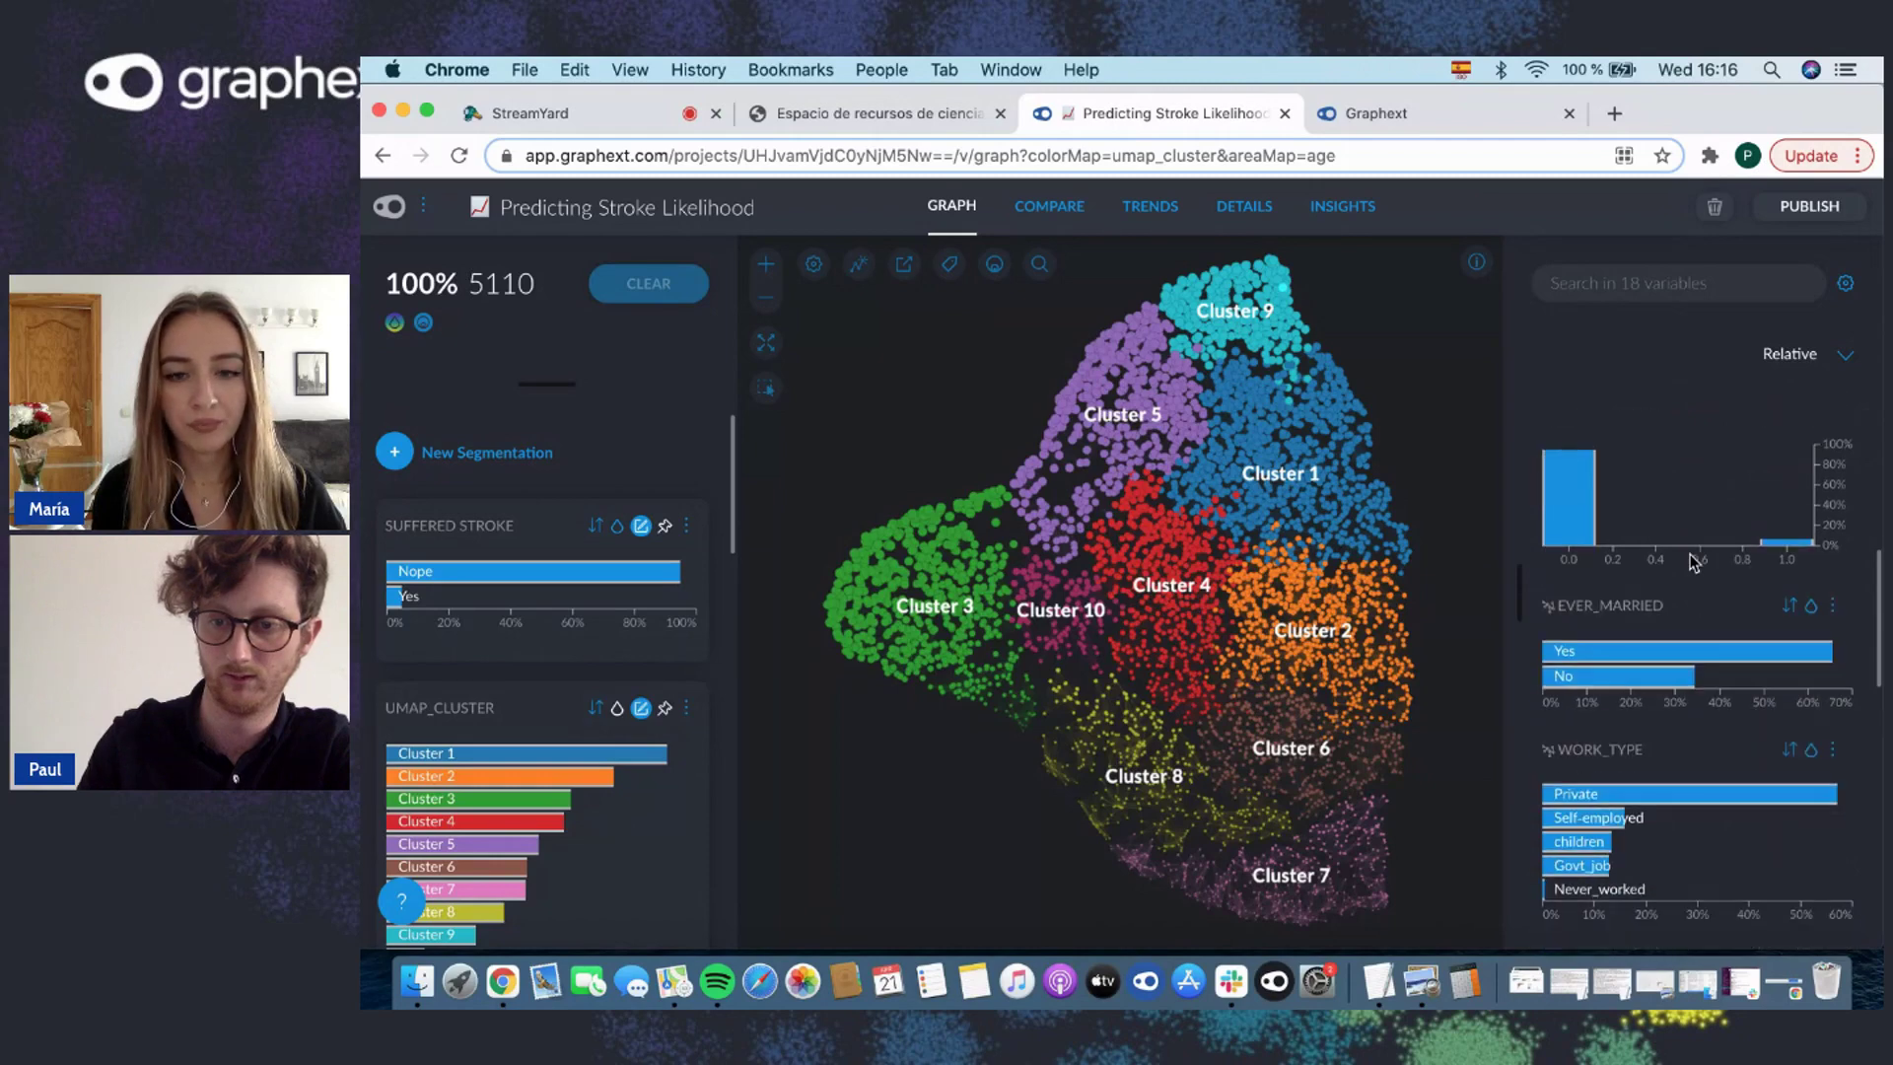
scroll(1694, 563, "down", 5)
scroll(1694, 563, "up", 15)
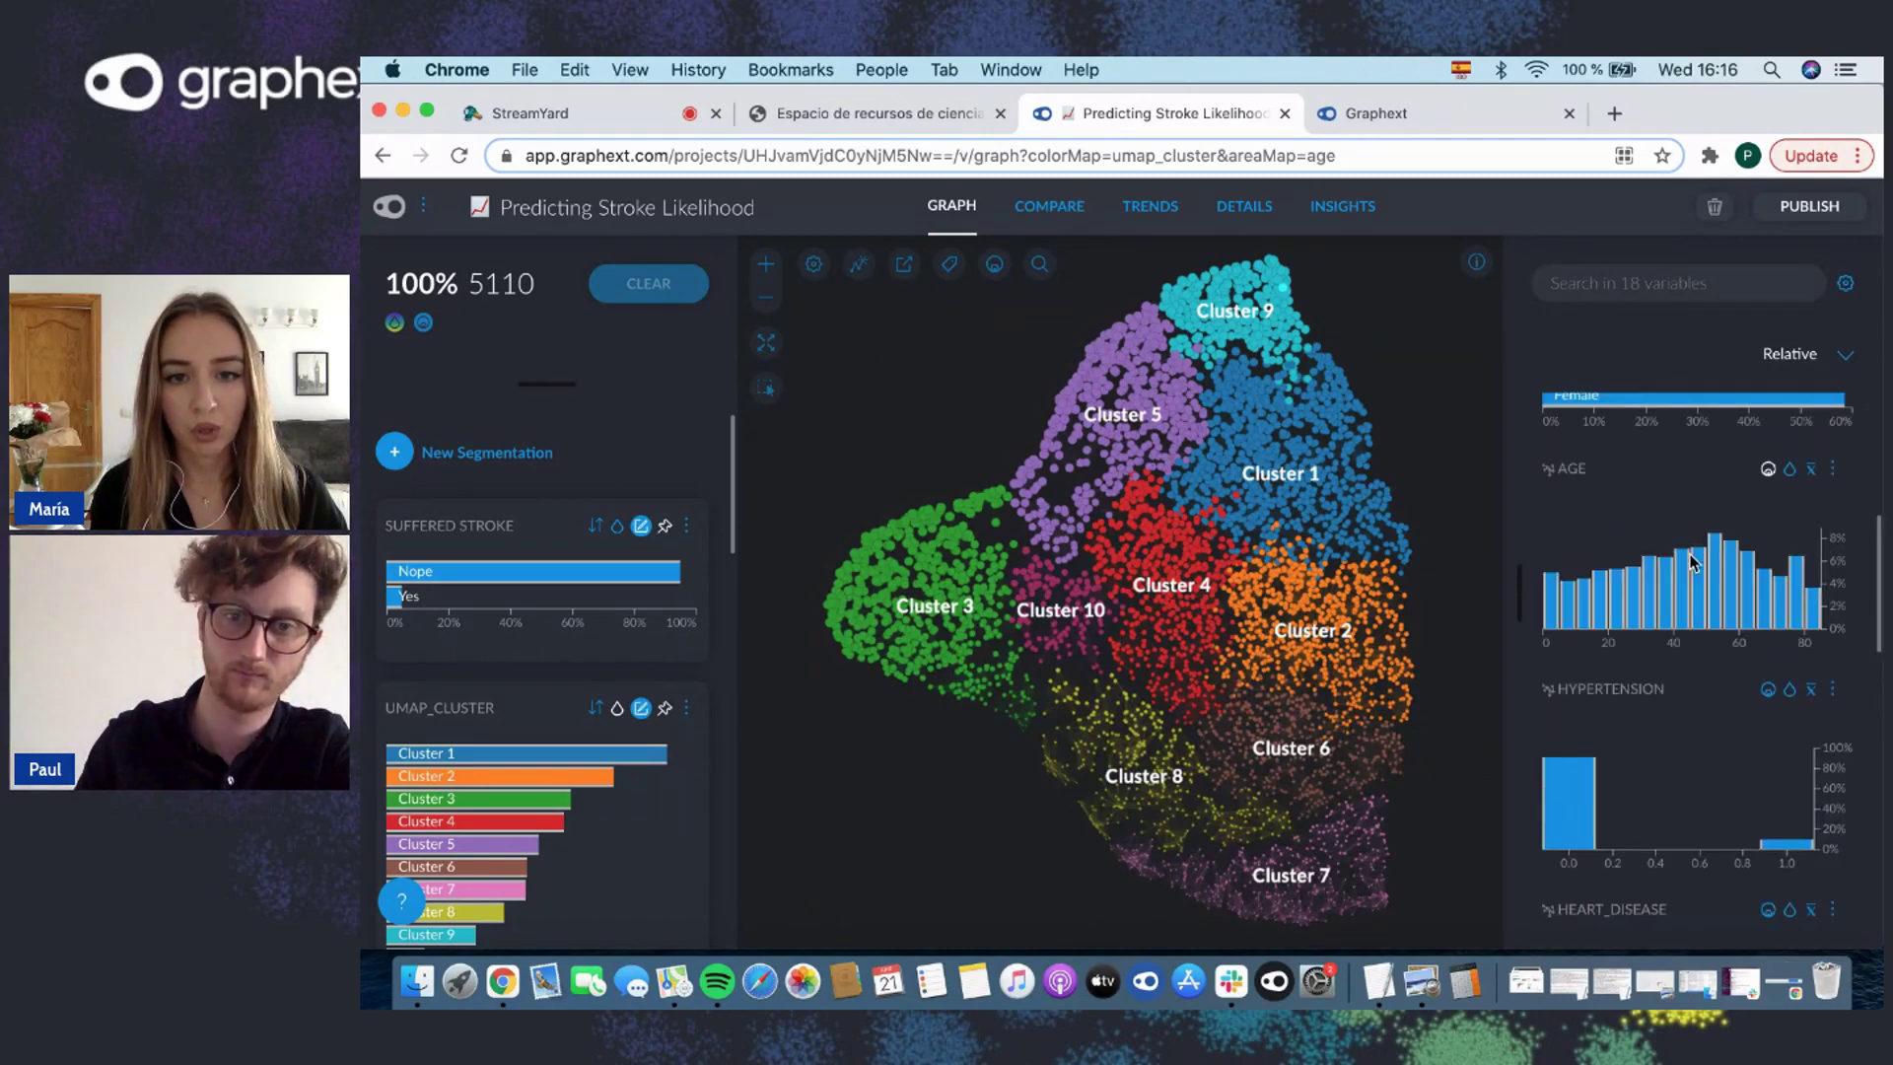
scroll(1694, 563, "up", 2)
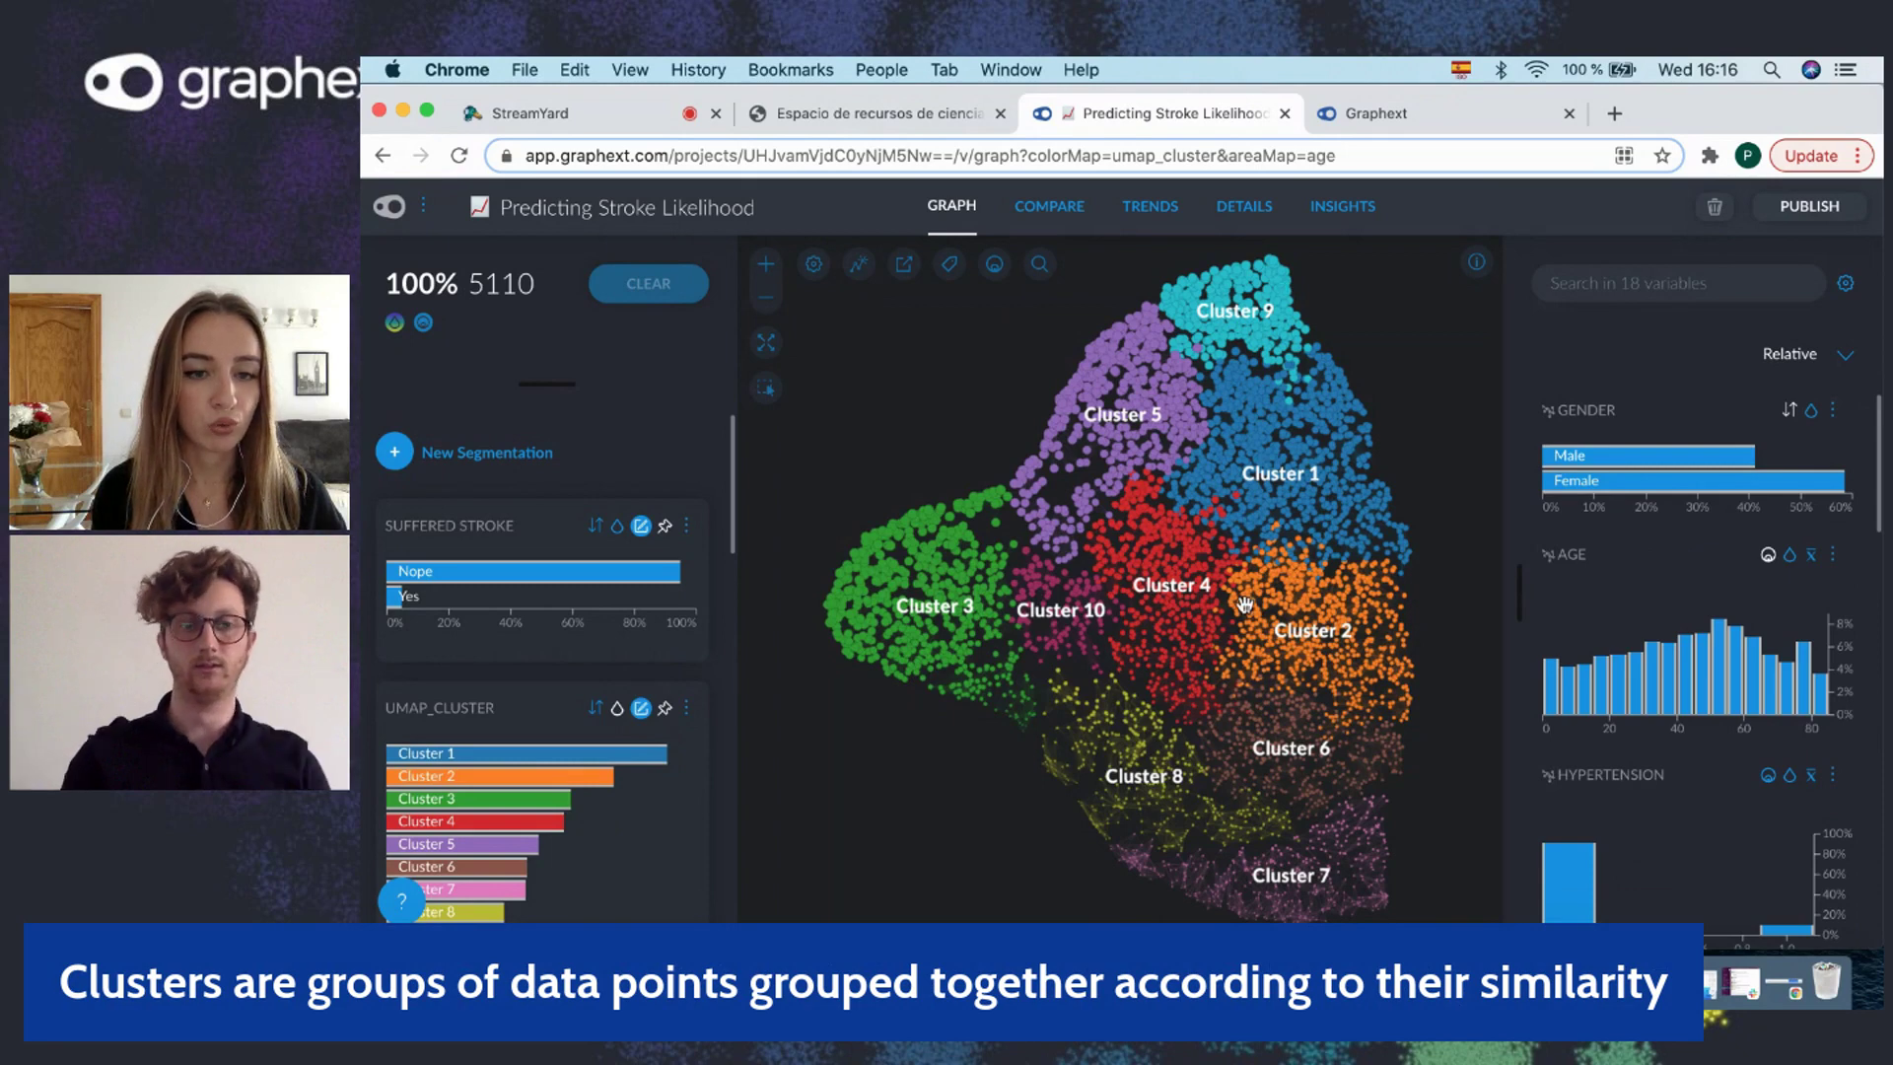
Colour the graph by SUFFERED STROKE and select the 249 Yes patients
left_click(617, 527)
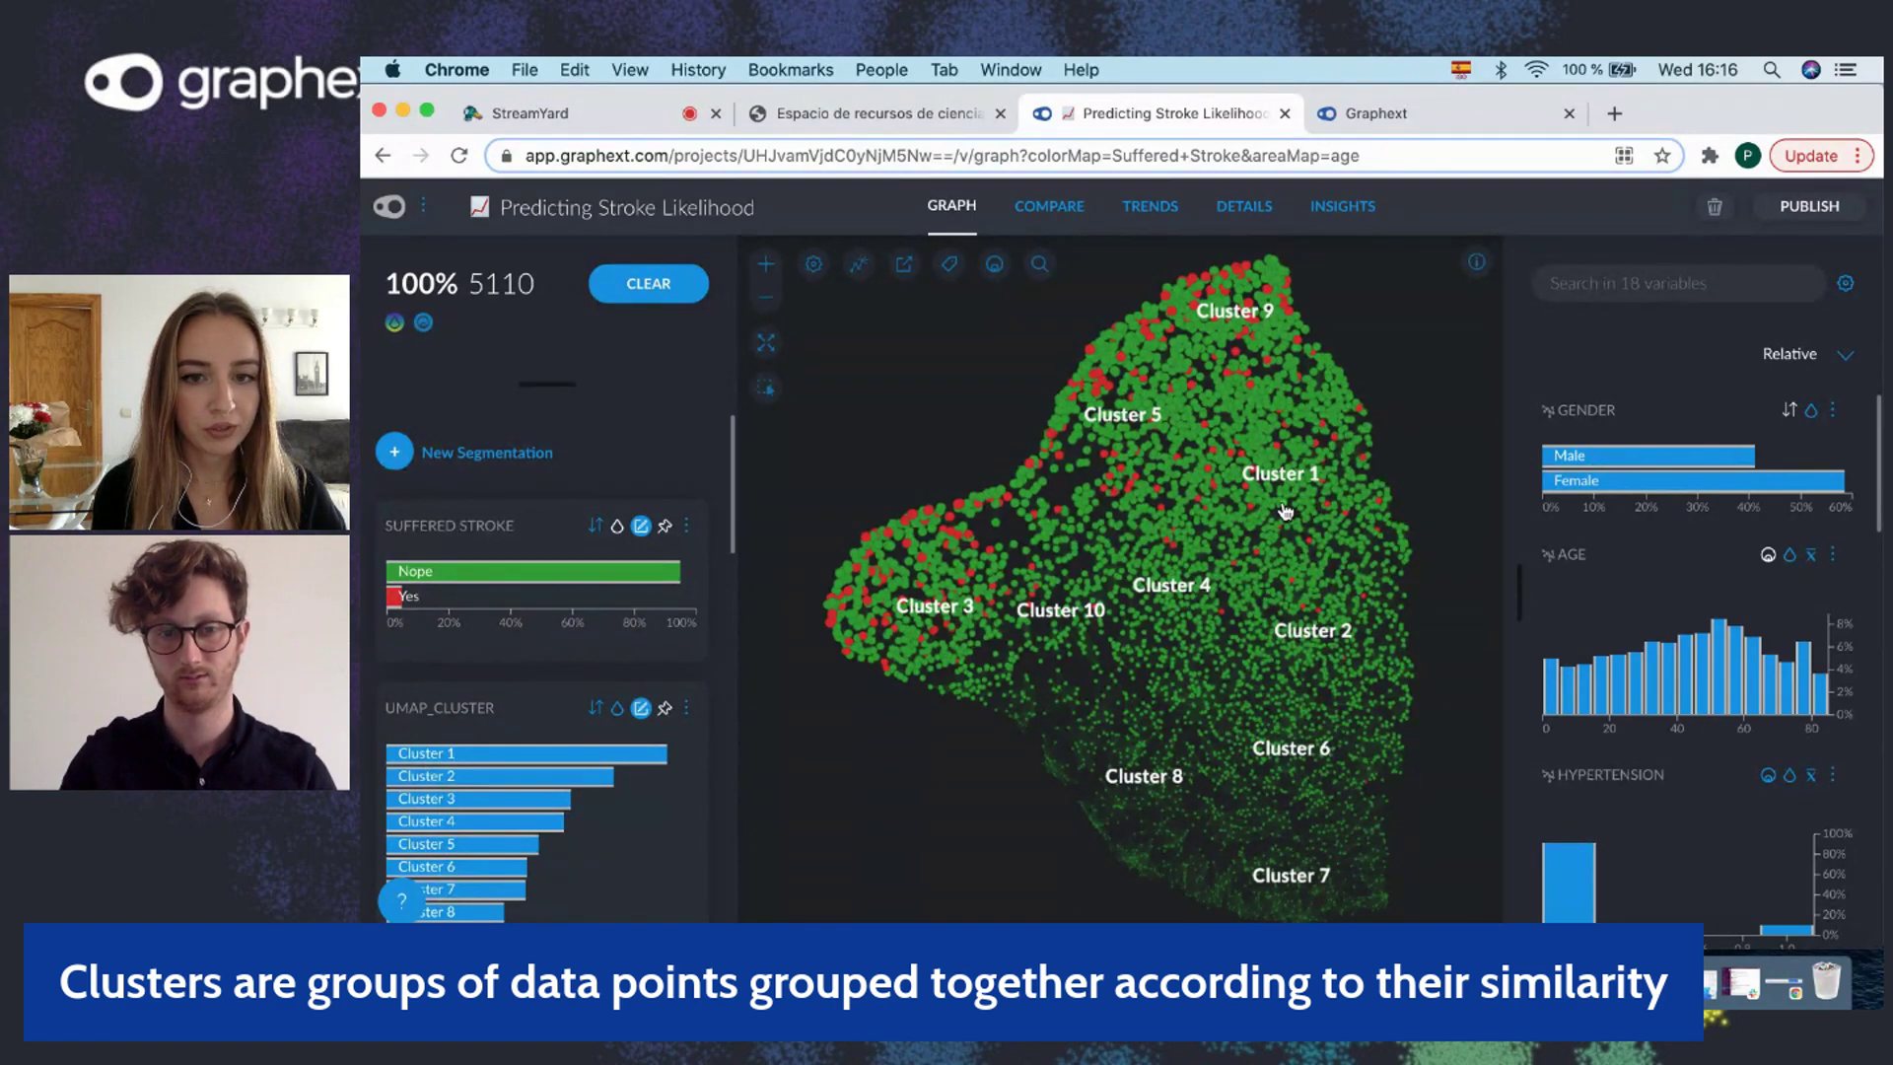
mouse_move(397, 603)
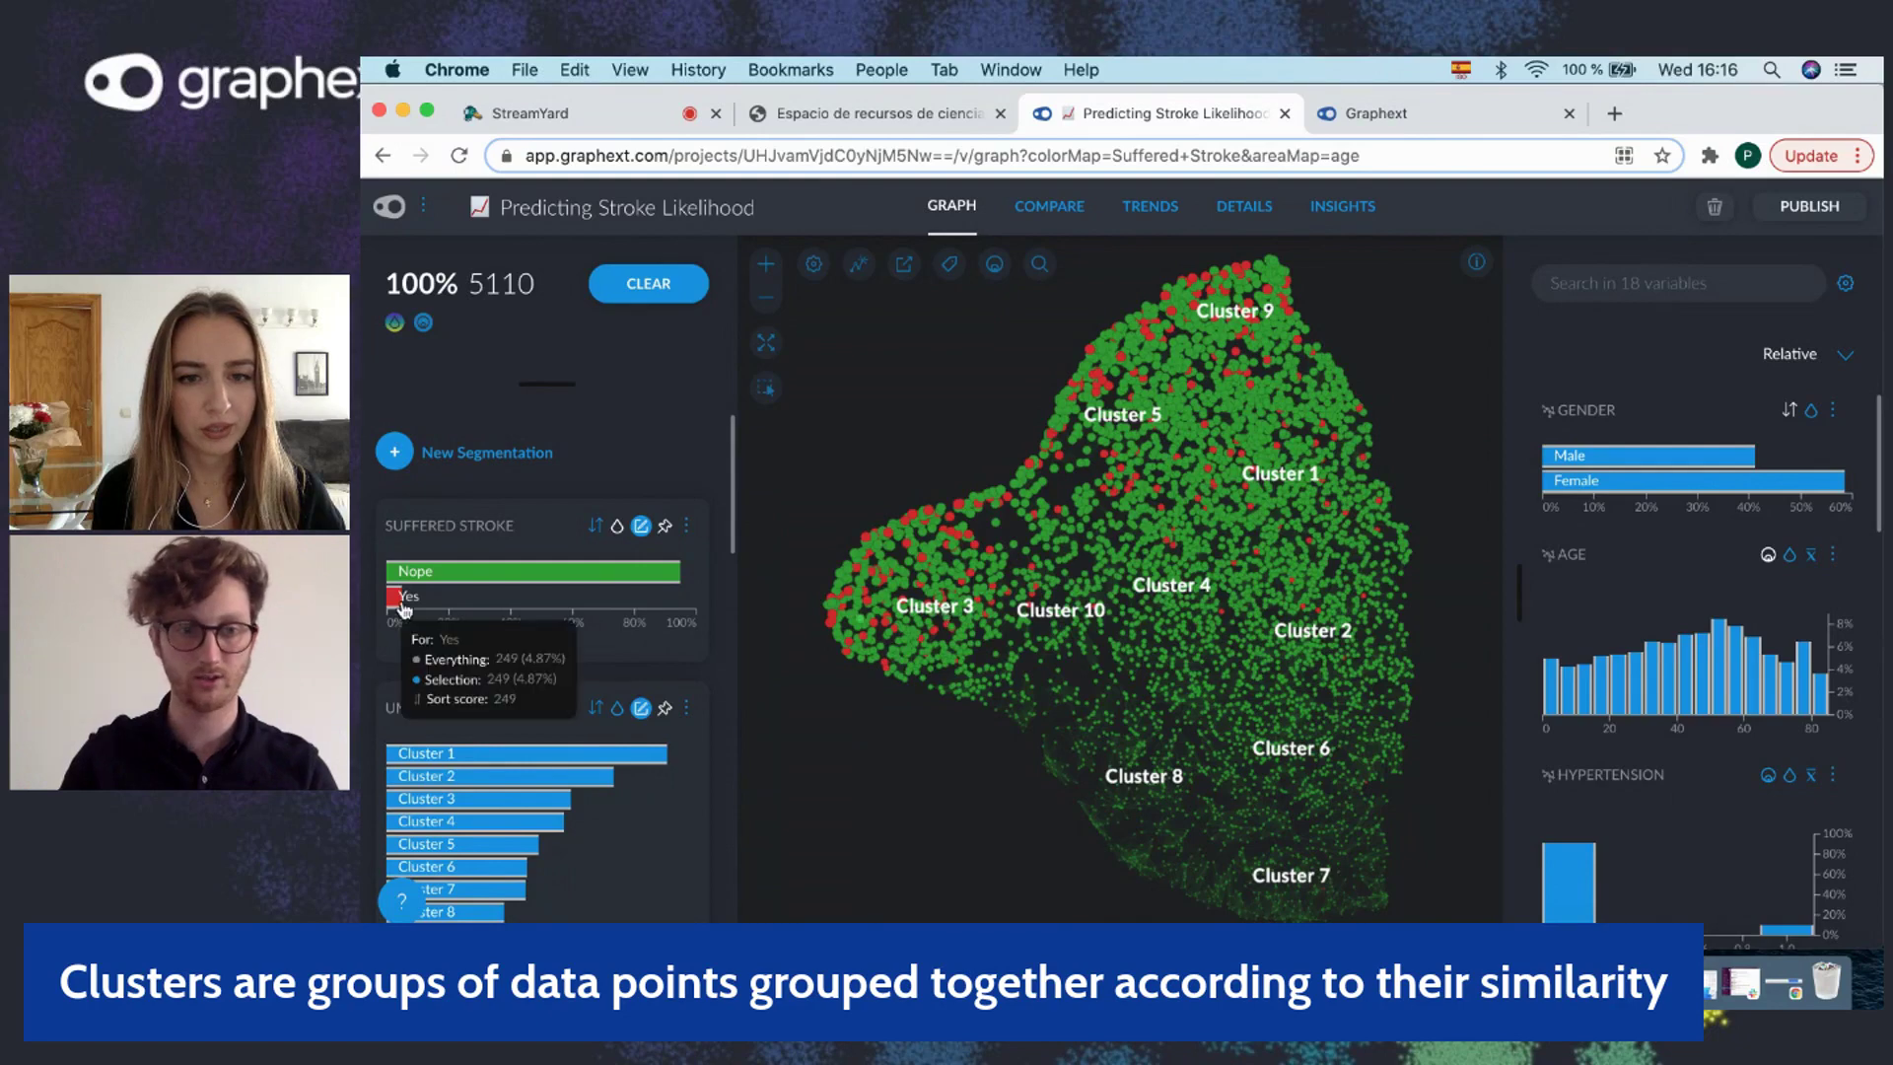
left_click(398, 599)
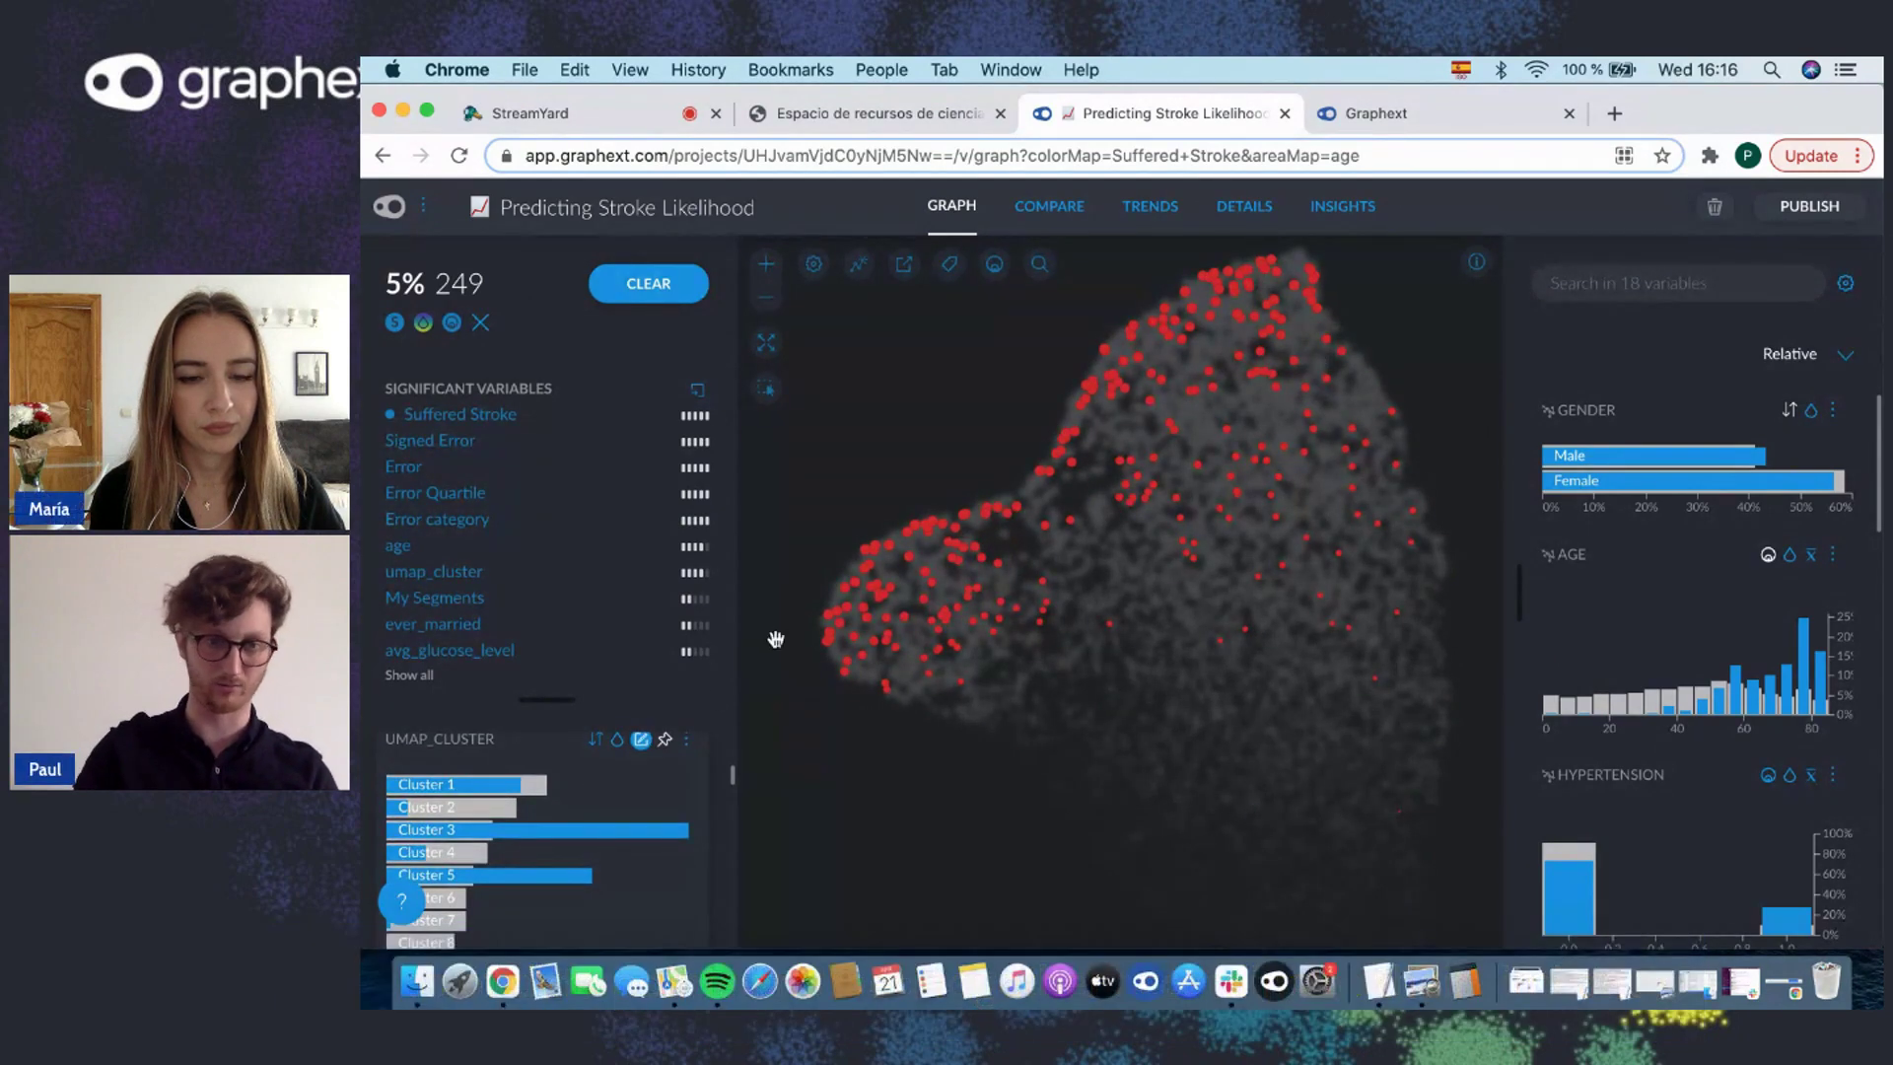
Sort the UMAP_CLUSTER breakdown By uplift and check the values of the cluster bars
left_click(594, 740)
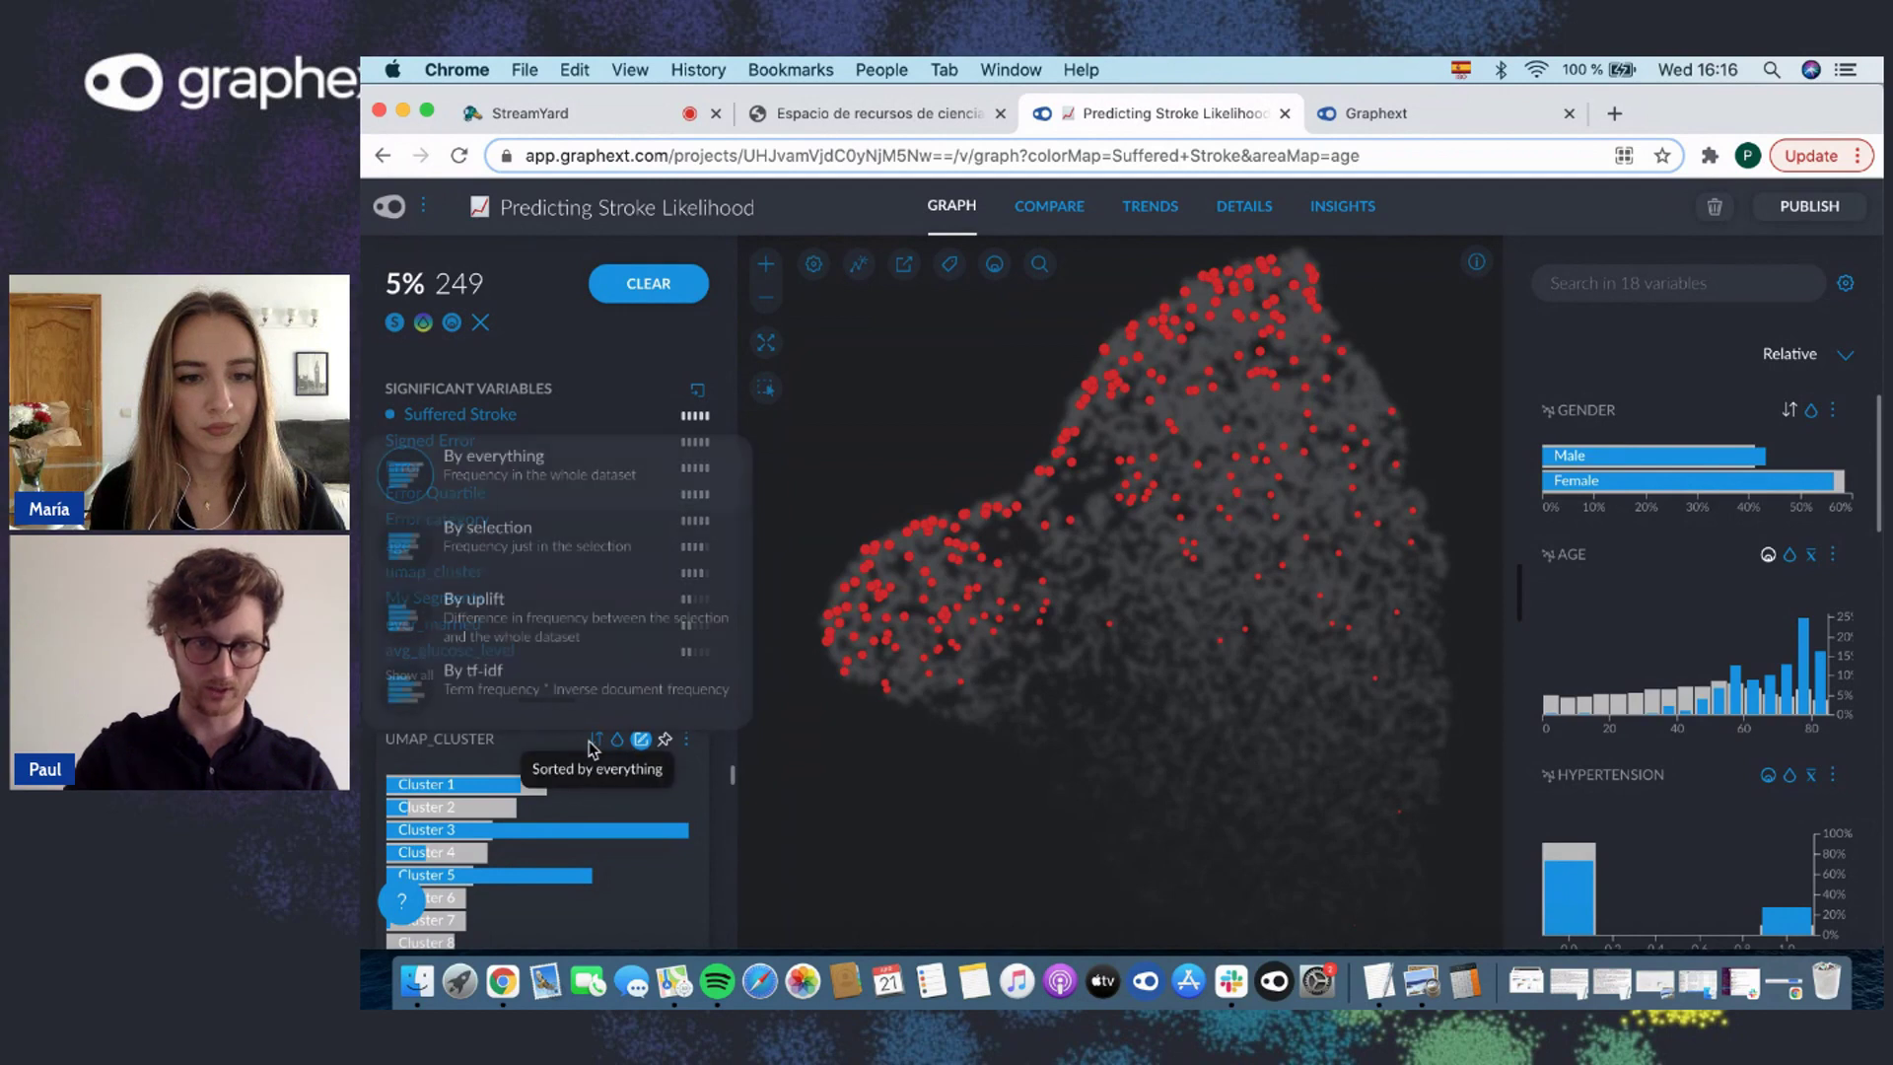
left_click(550, 626)
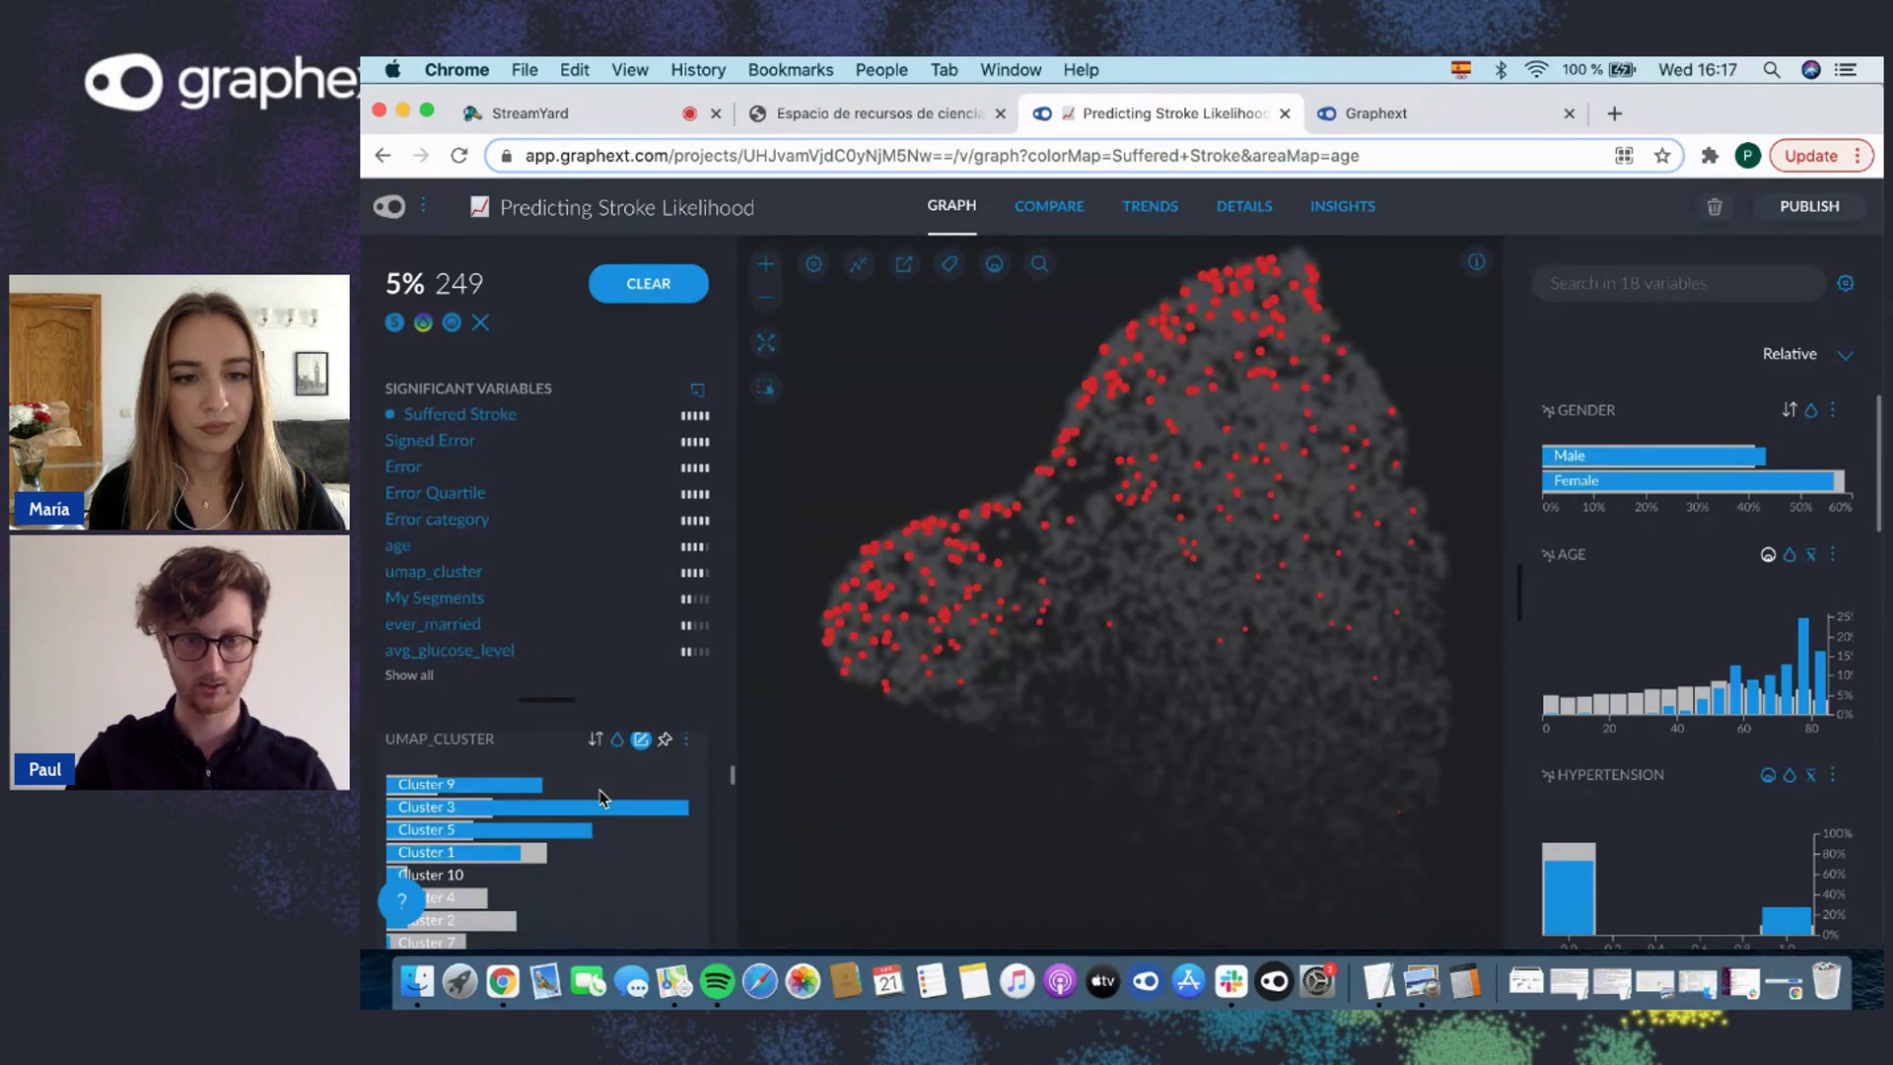
mouse_move(426, 793)
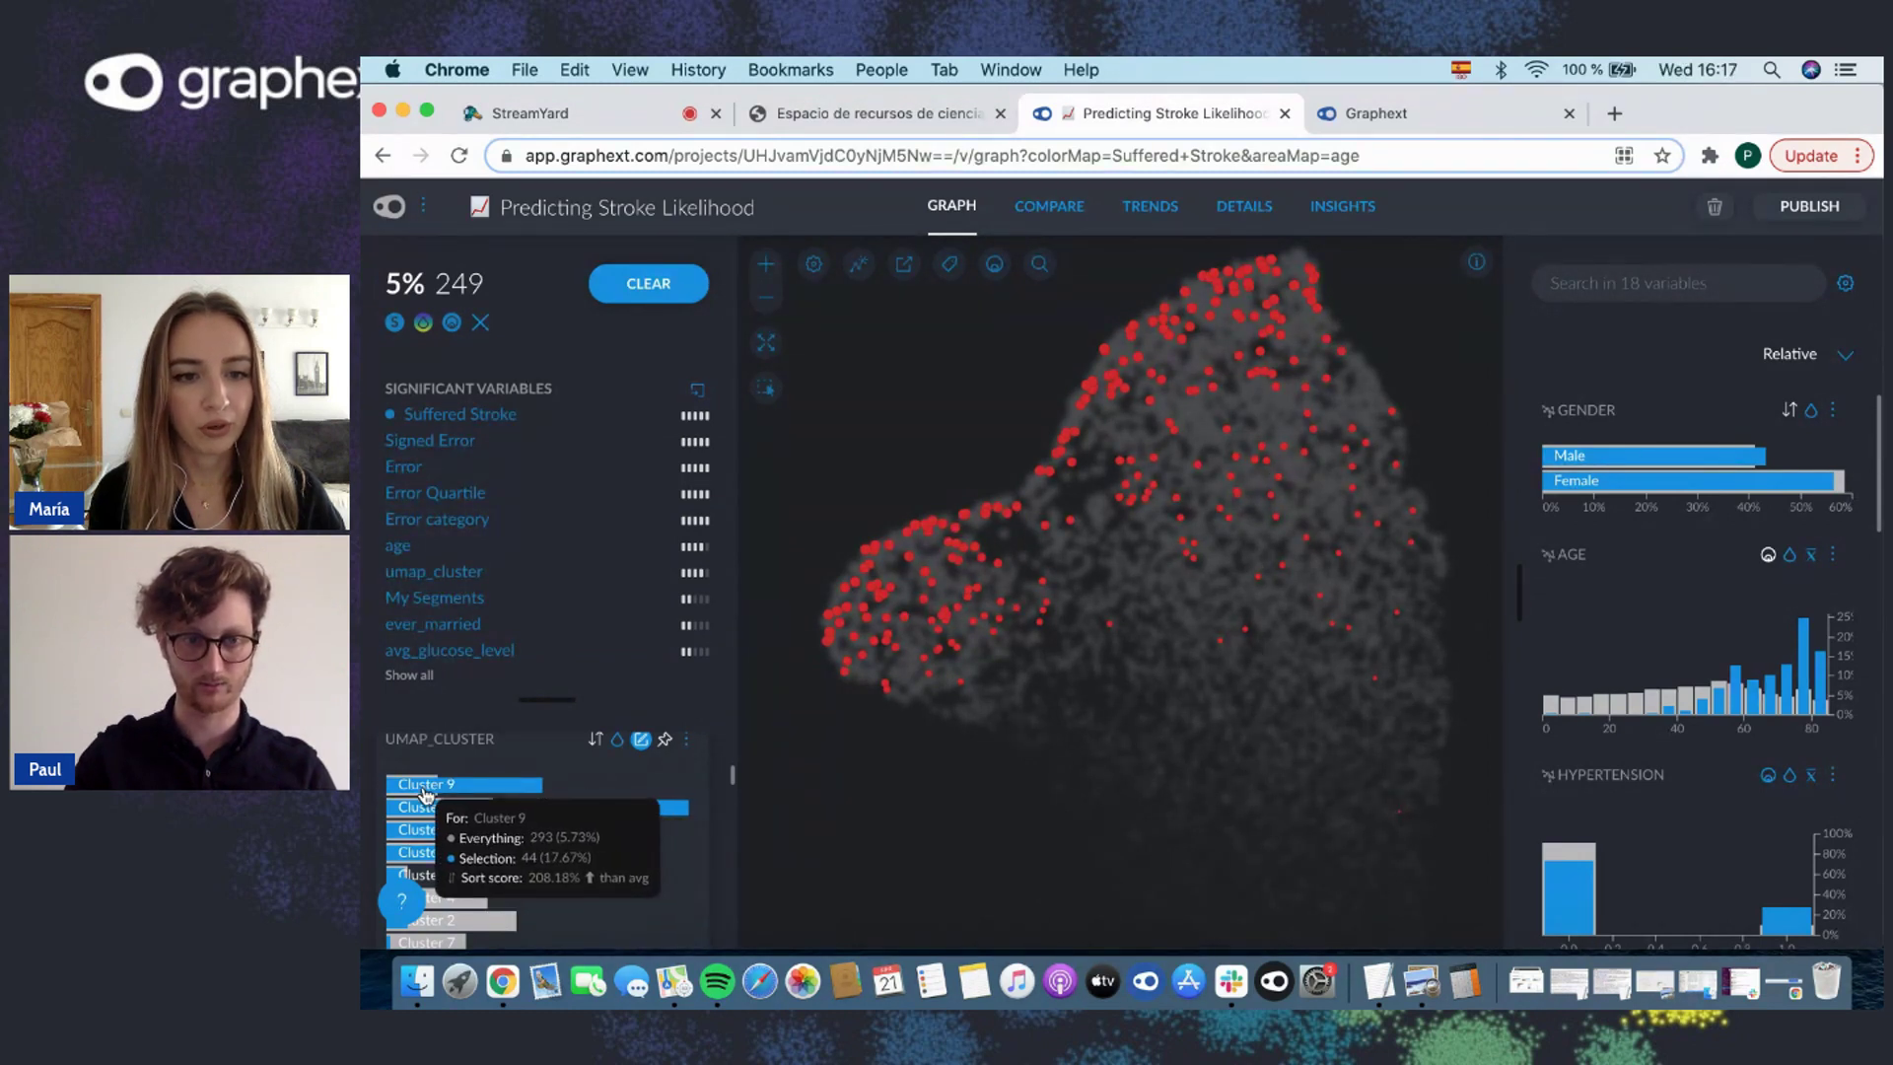
mouse_move(559, 844)
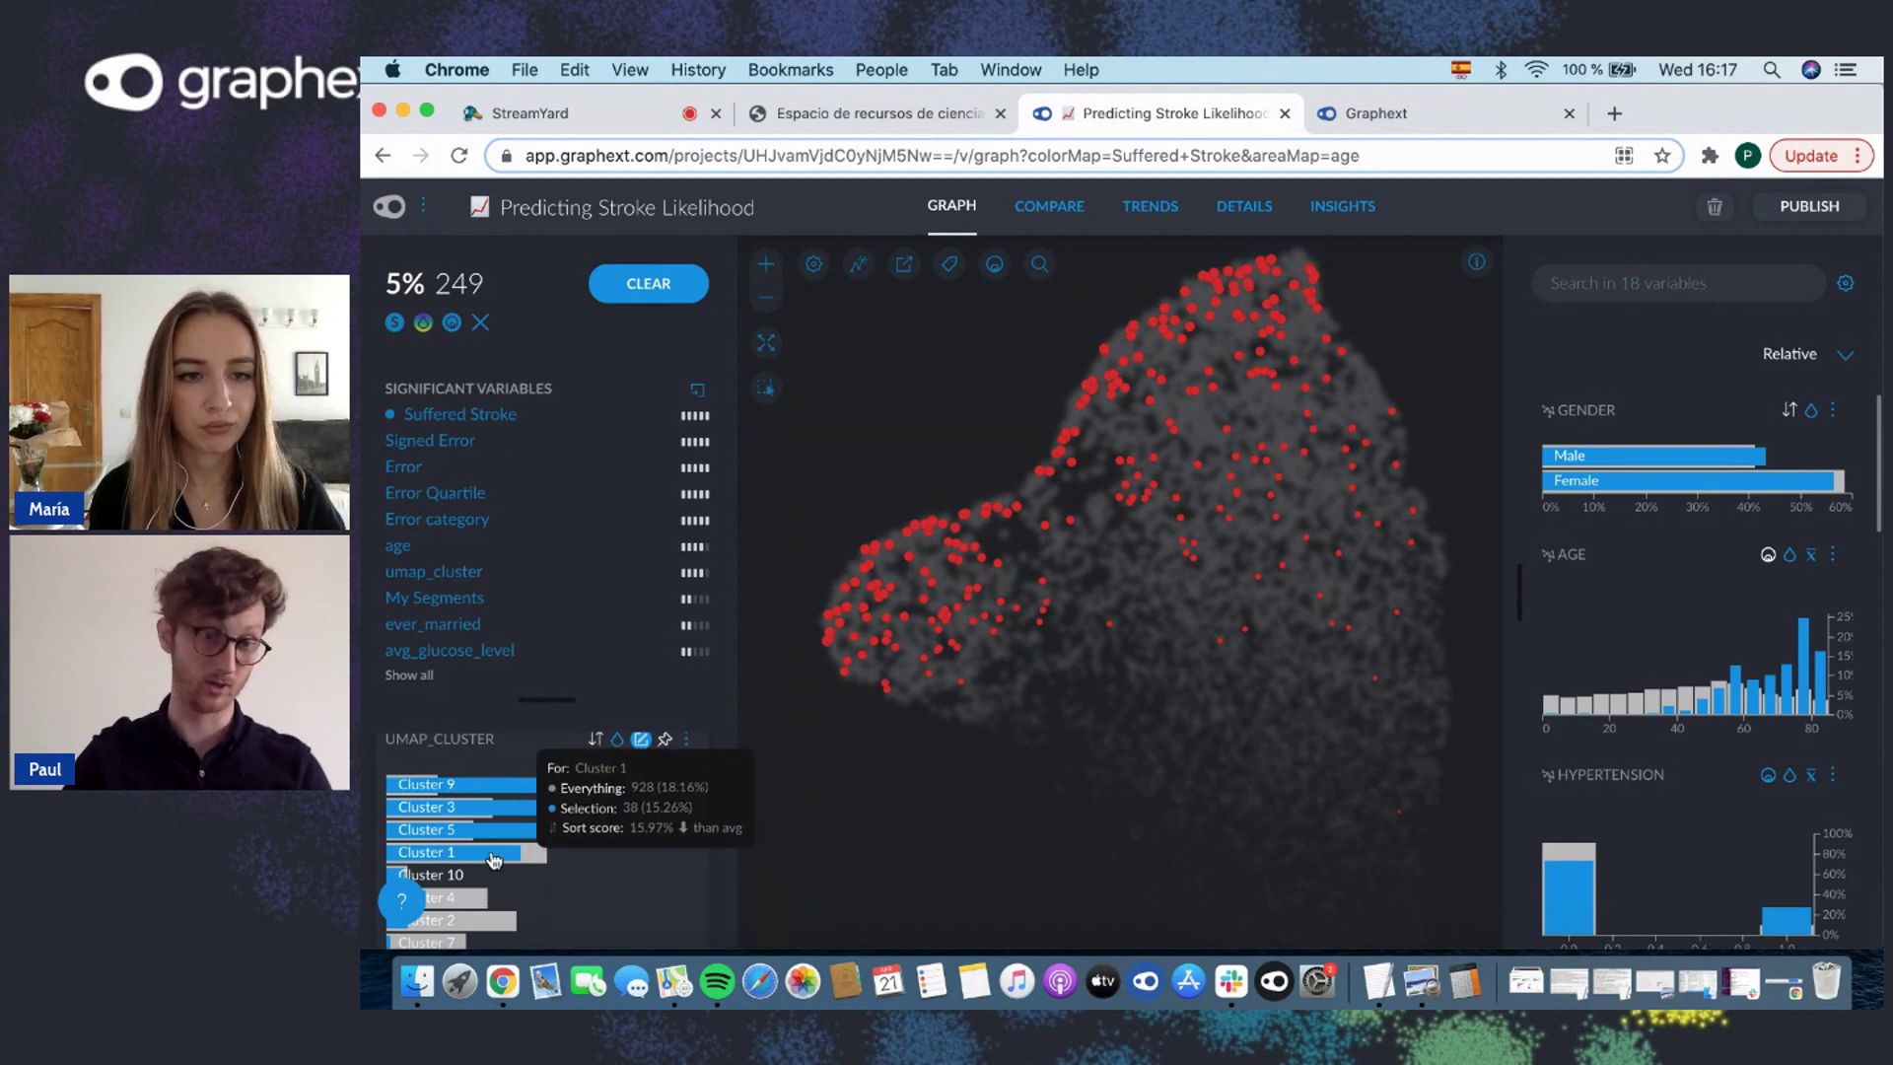
mouse_move(456, 860)
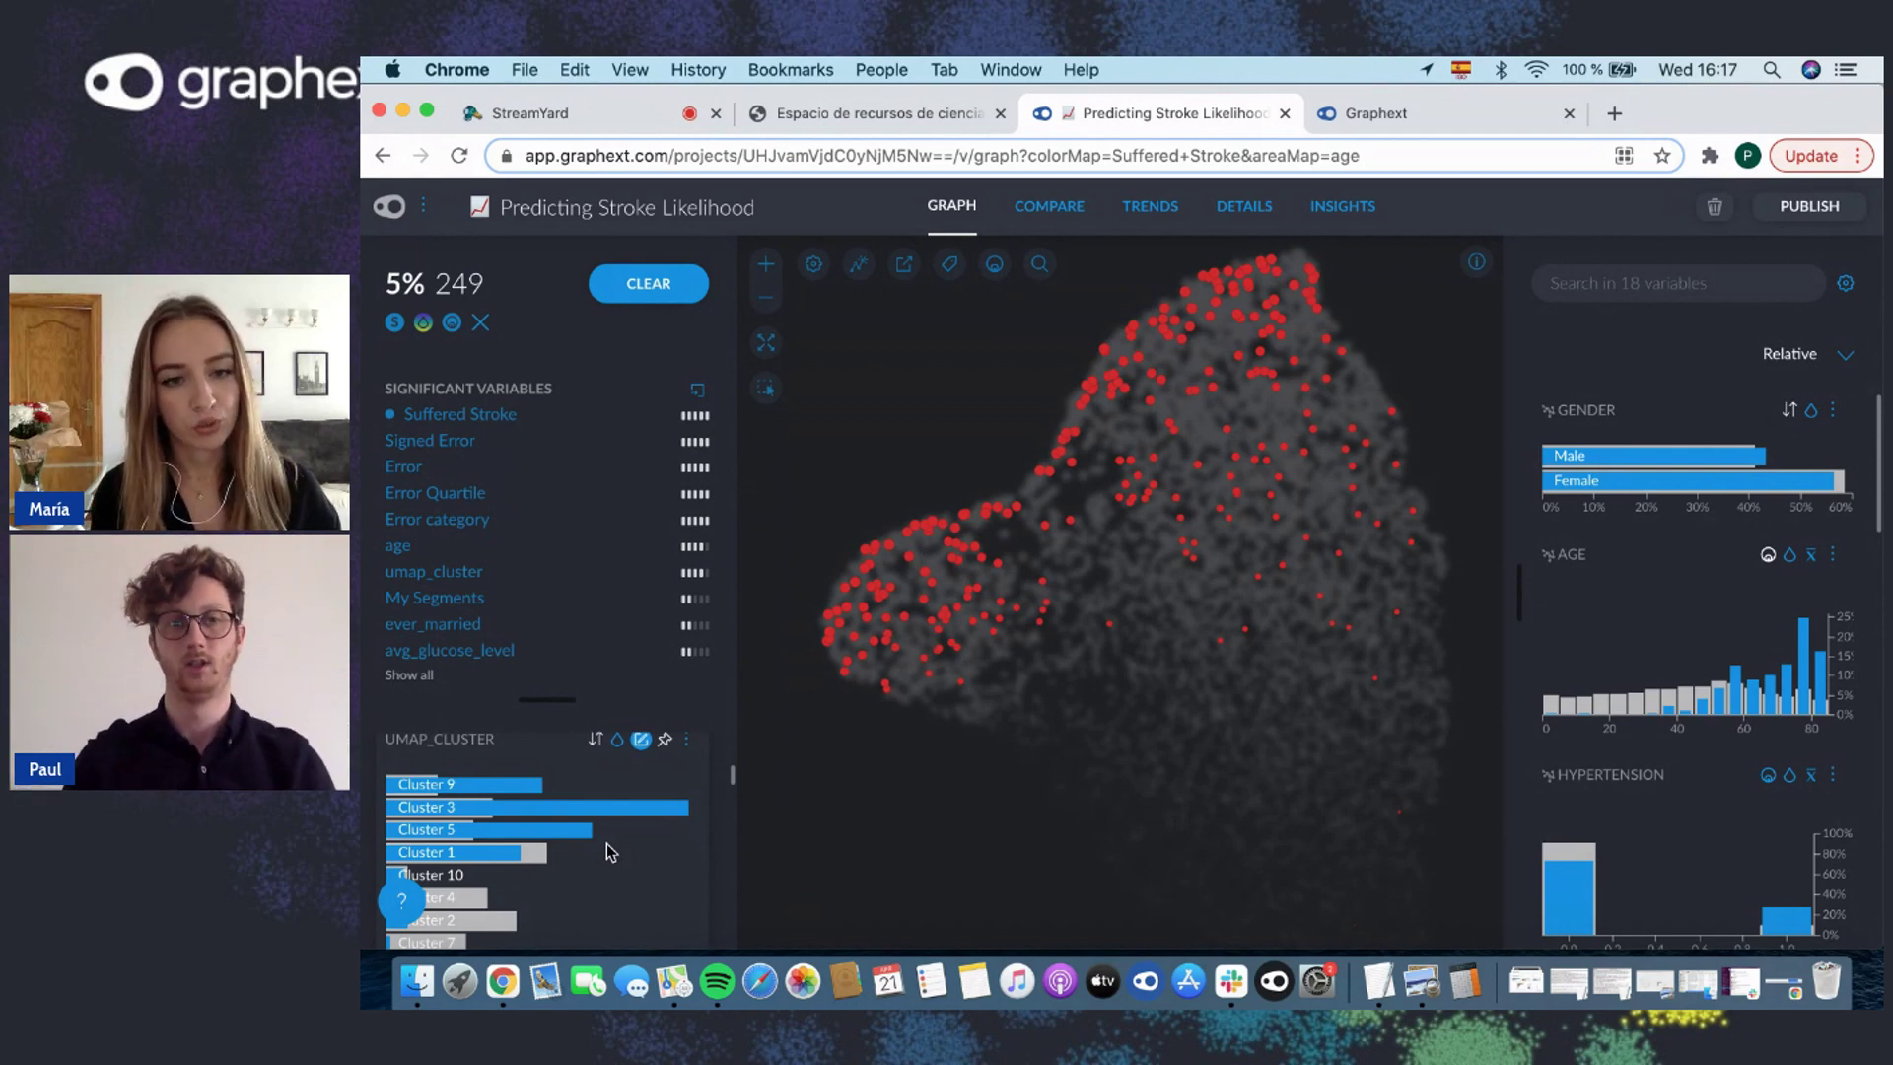
left_click(1073, 223)
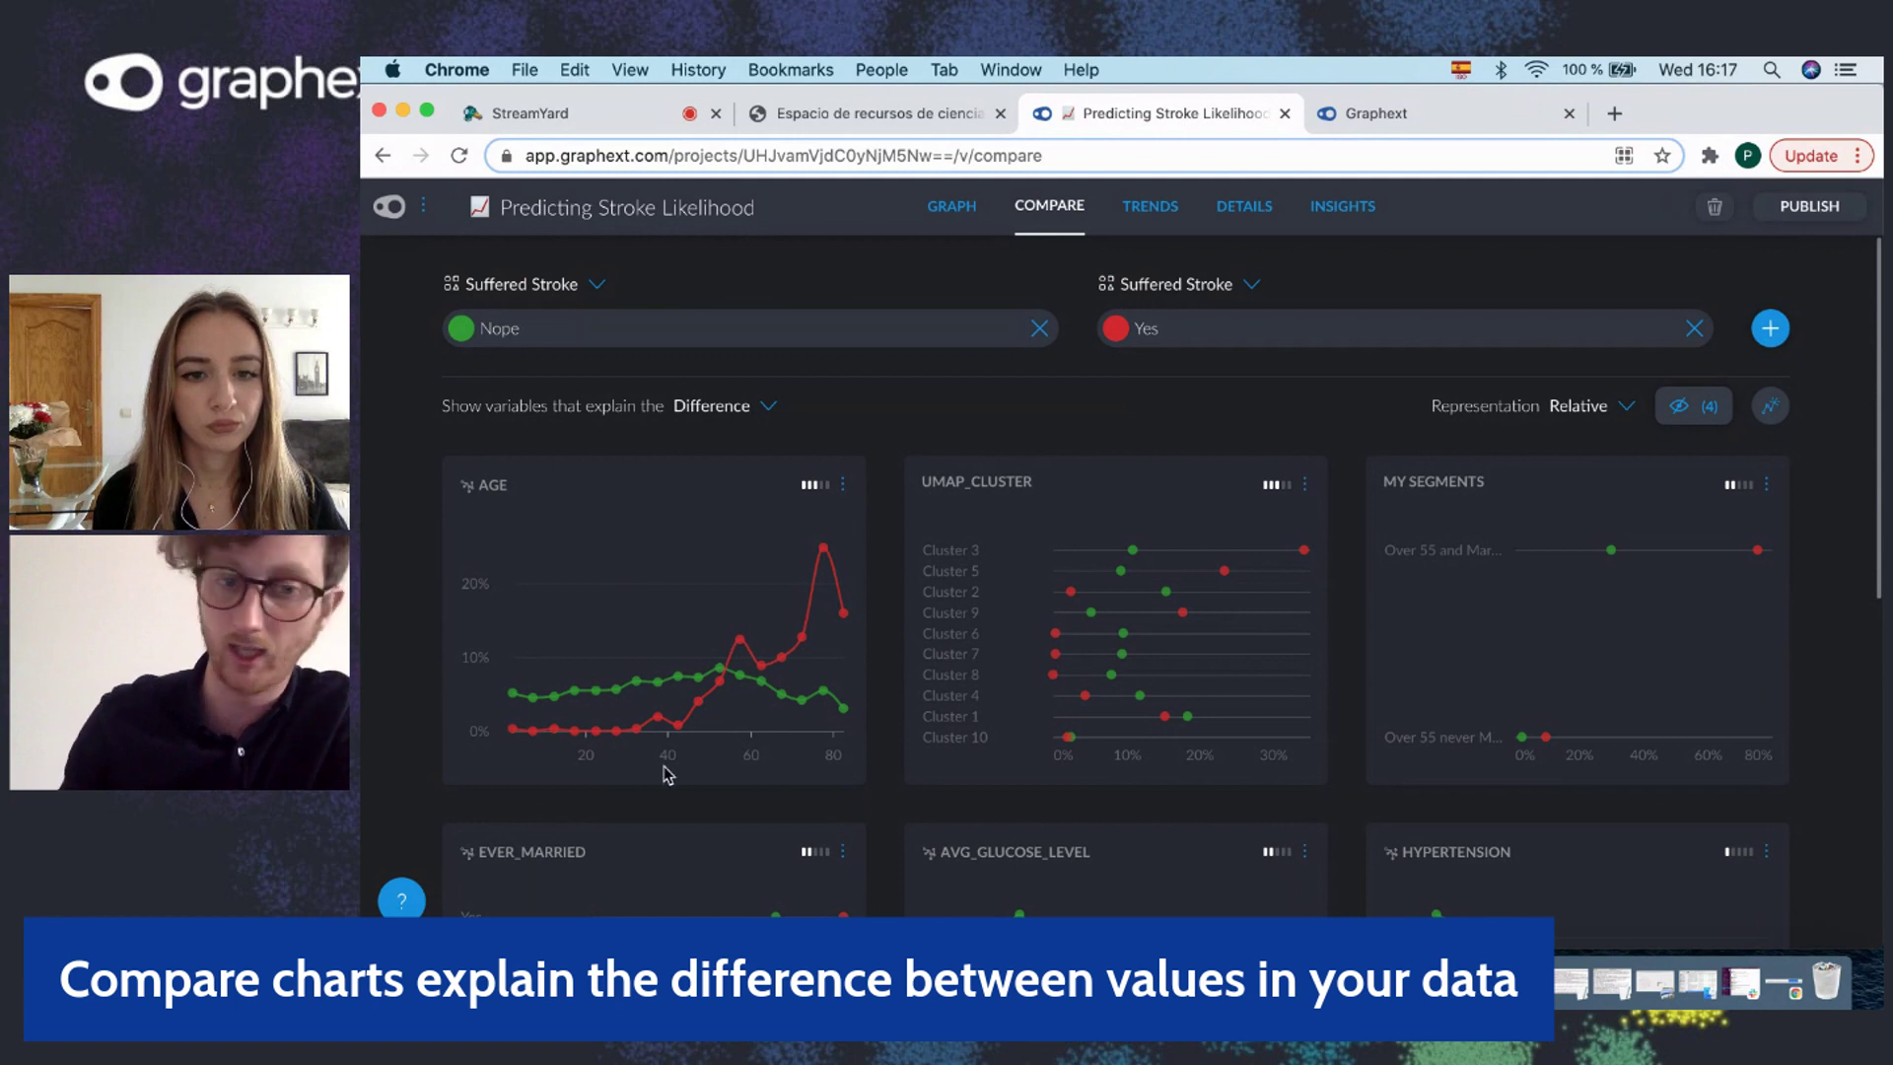
mouse_move(805, 643)
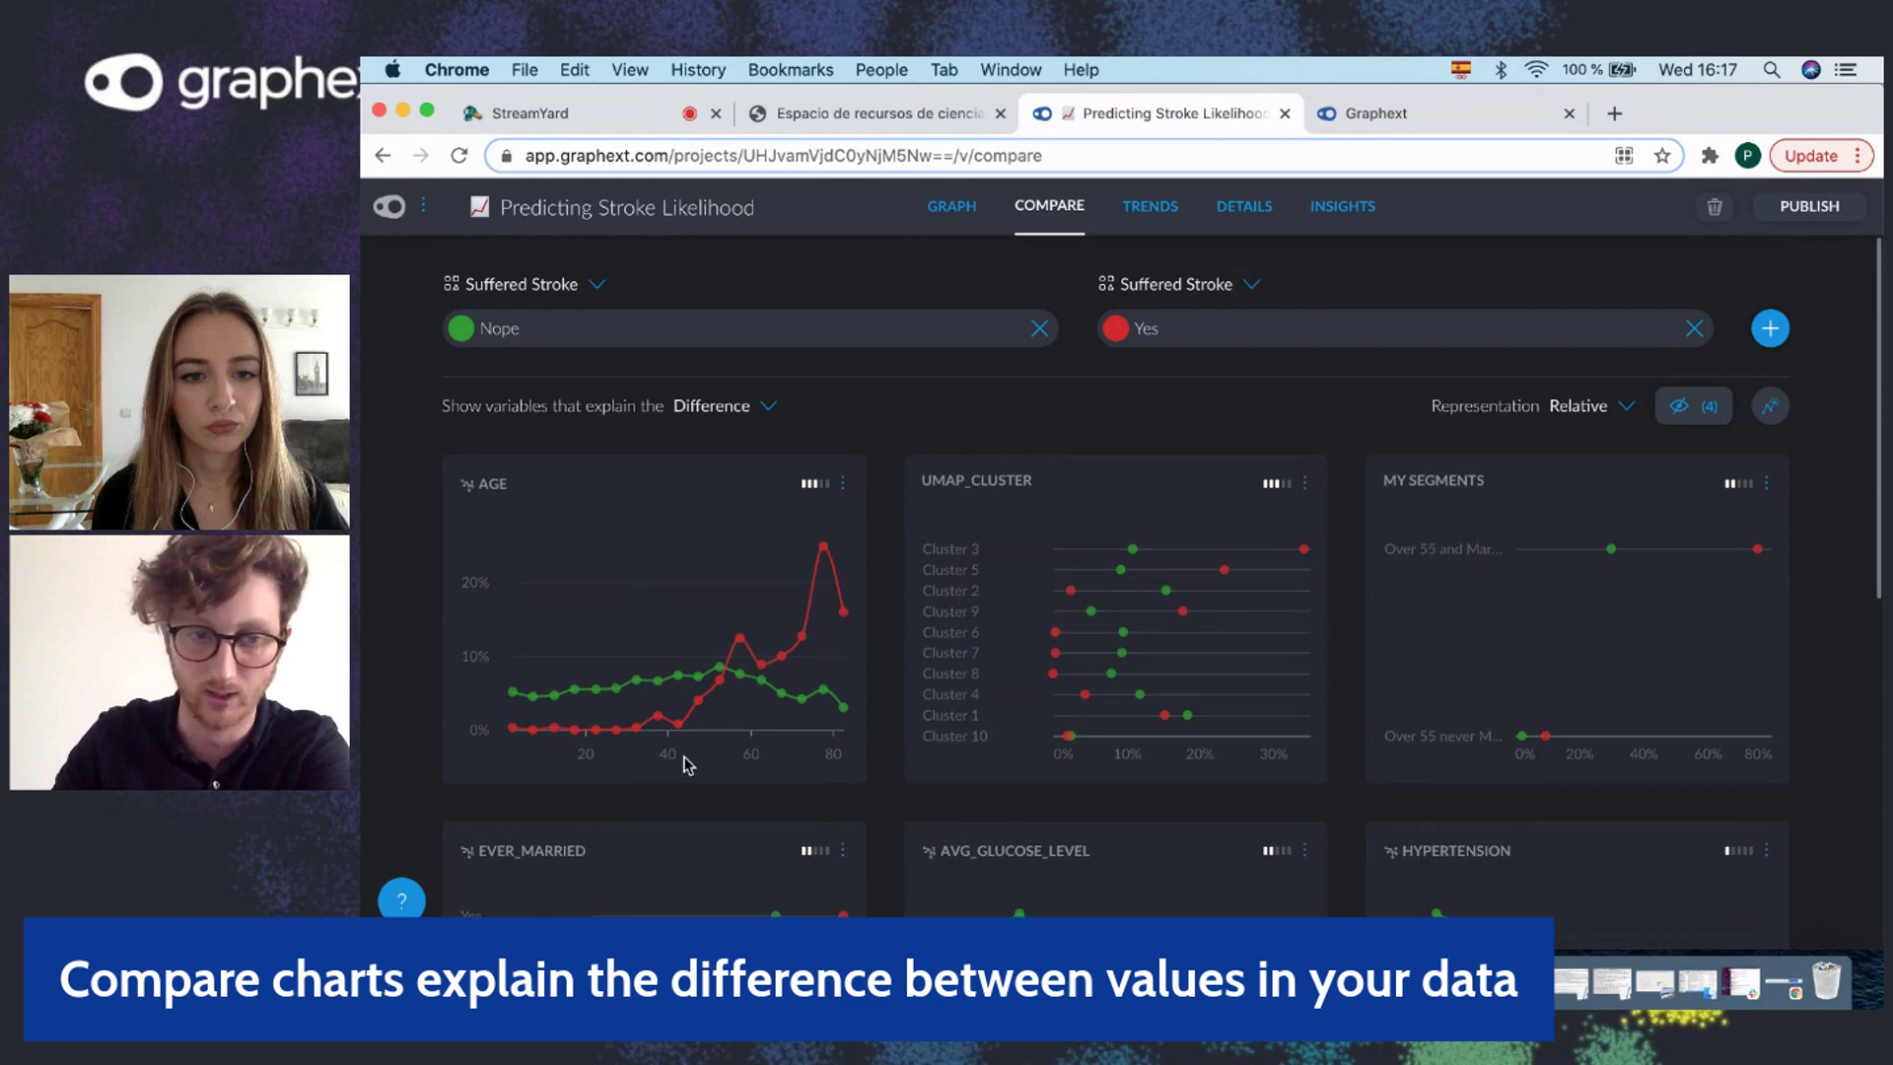
scroll(687, 764, "down", 3)
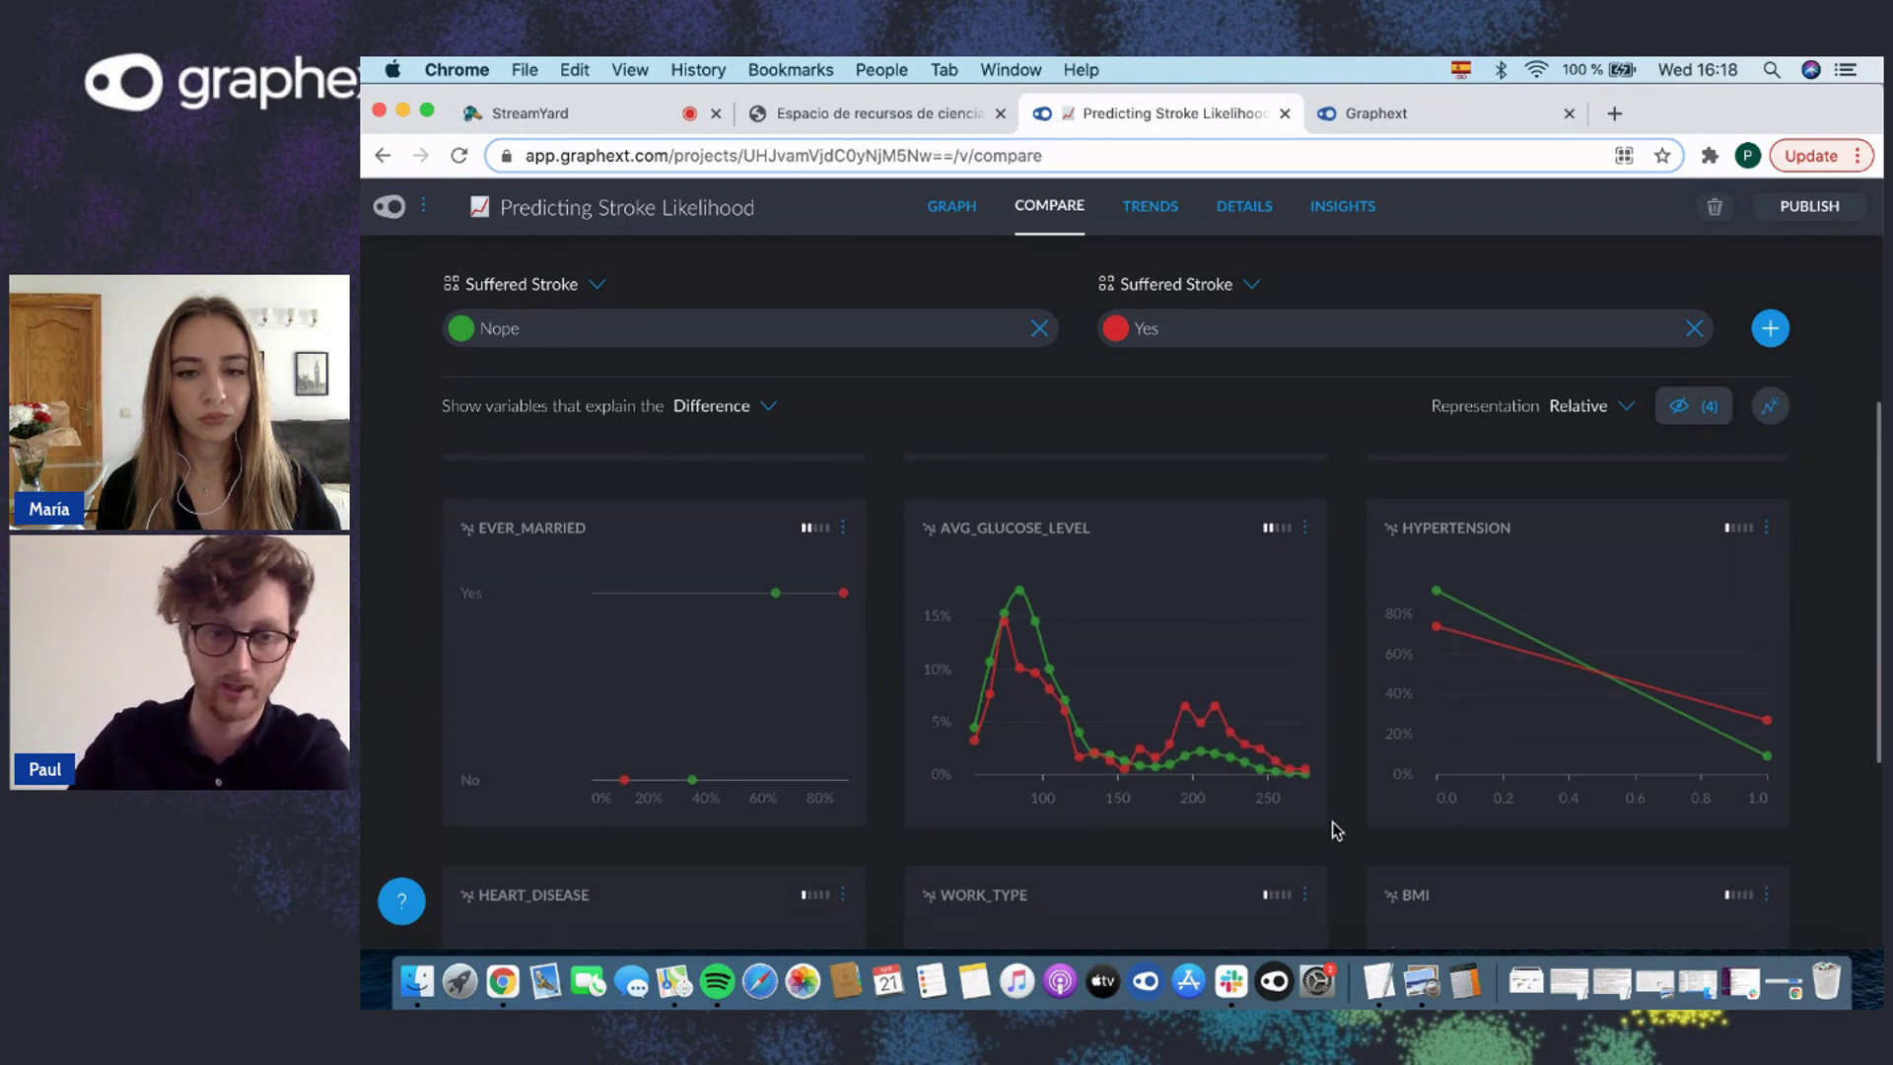
scroll(1336, 830, "down", 5)
scroll(1336, 830, "down", 1)
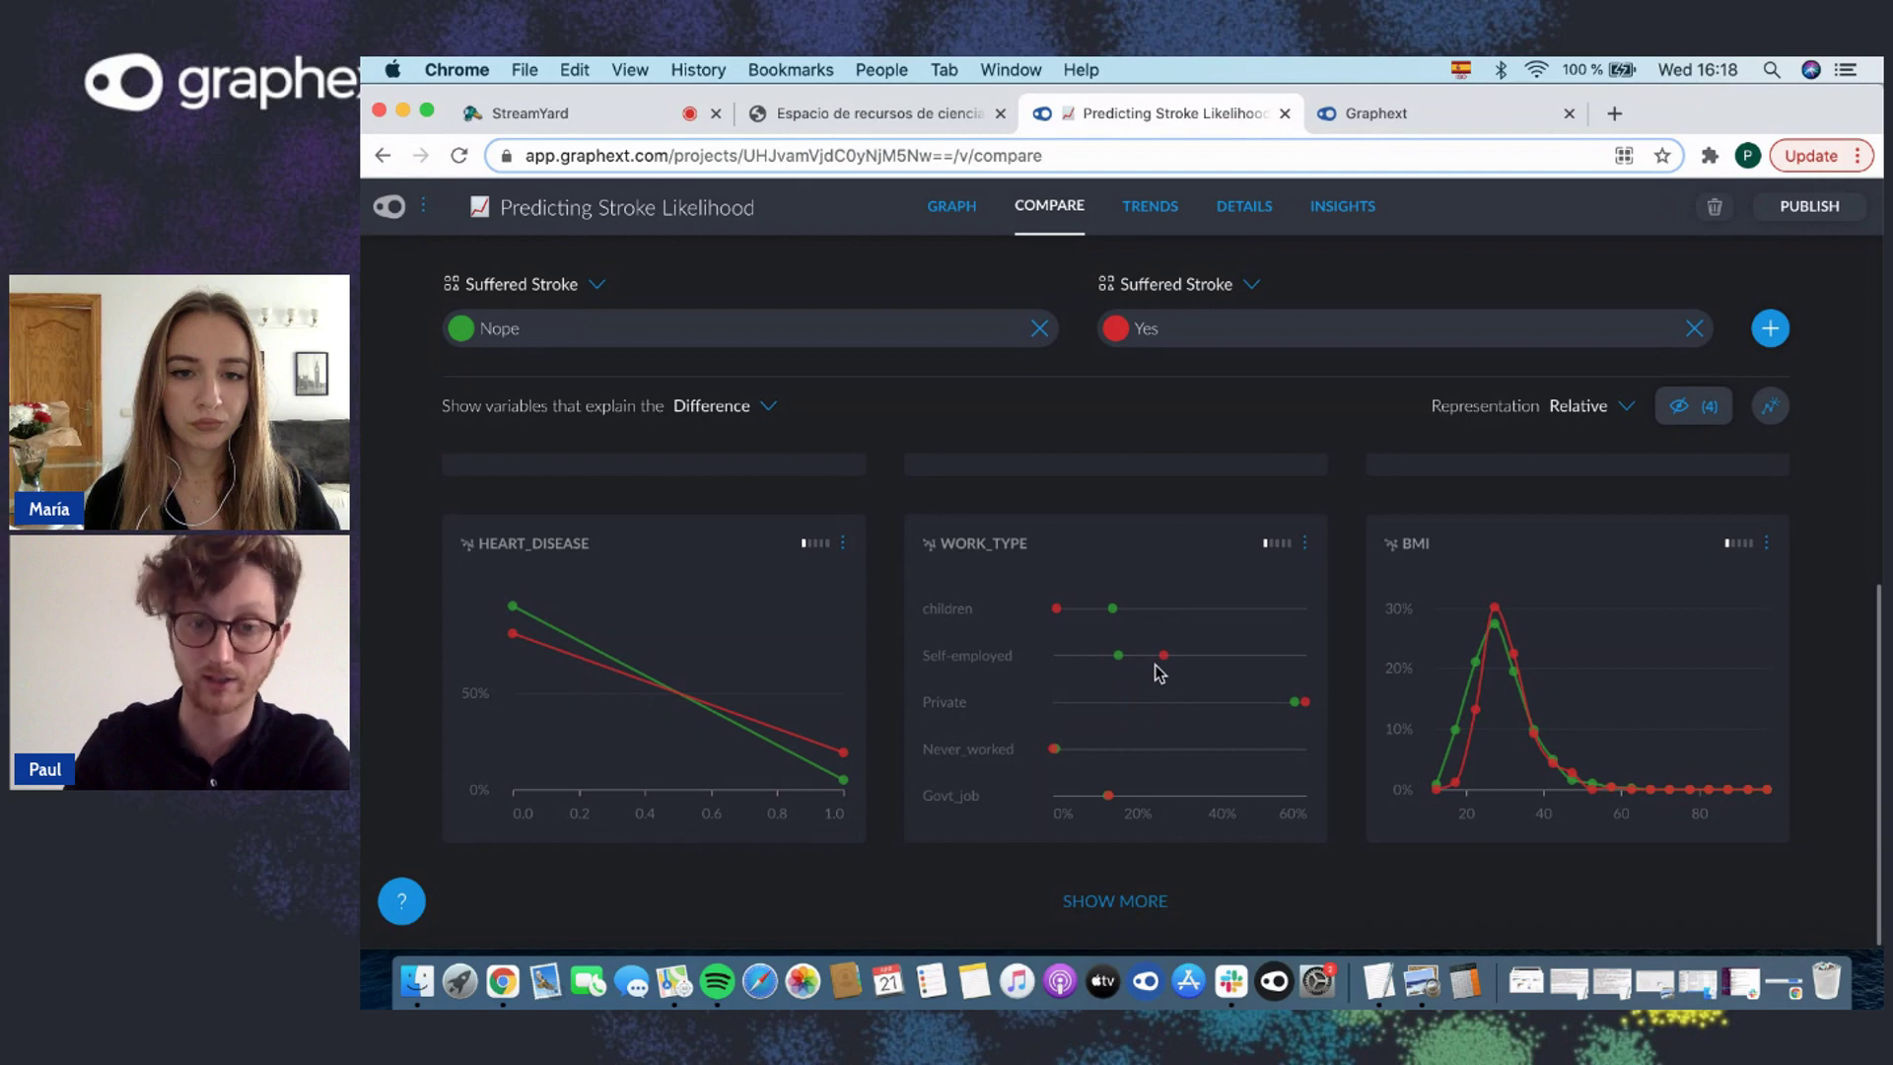
mouse_move(1159, 657)
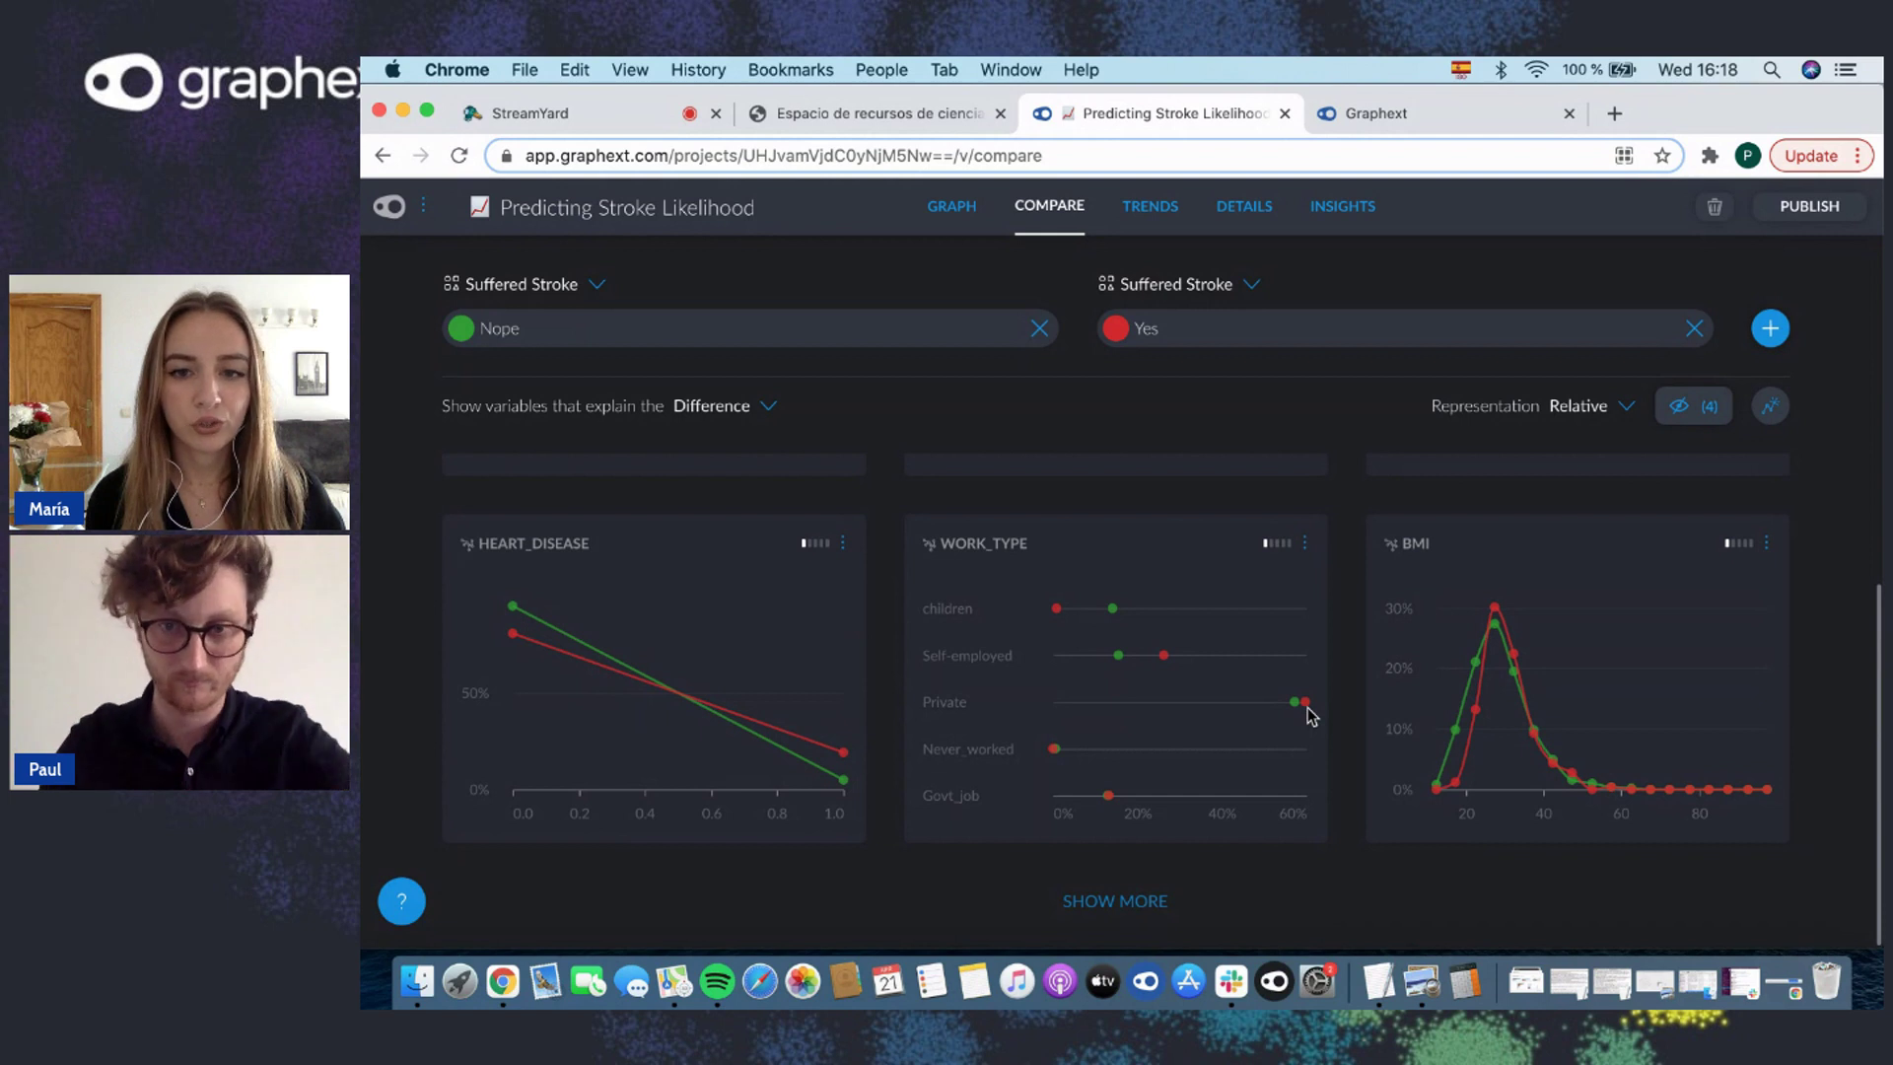
scroll(1310, 715, "up", 5)
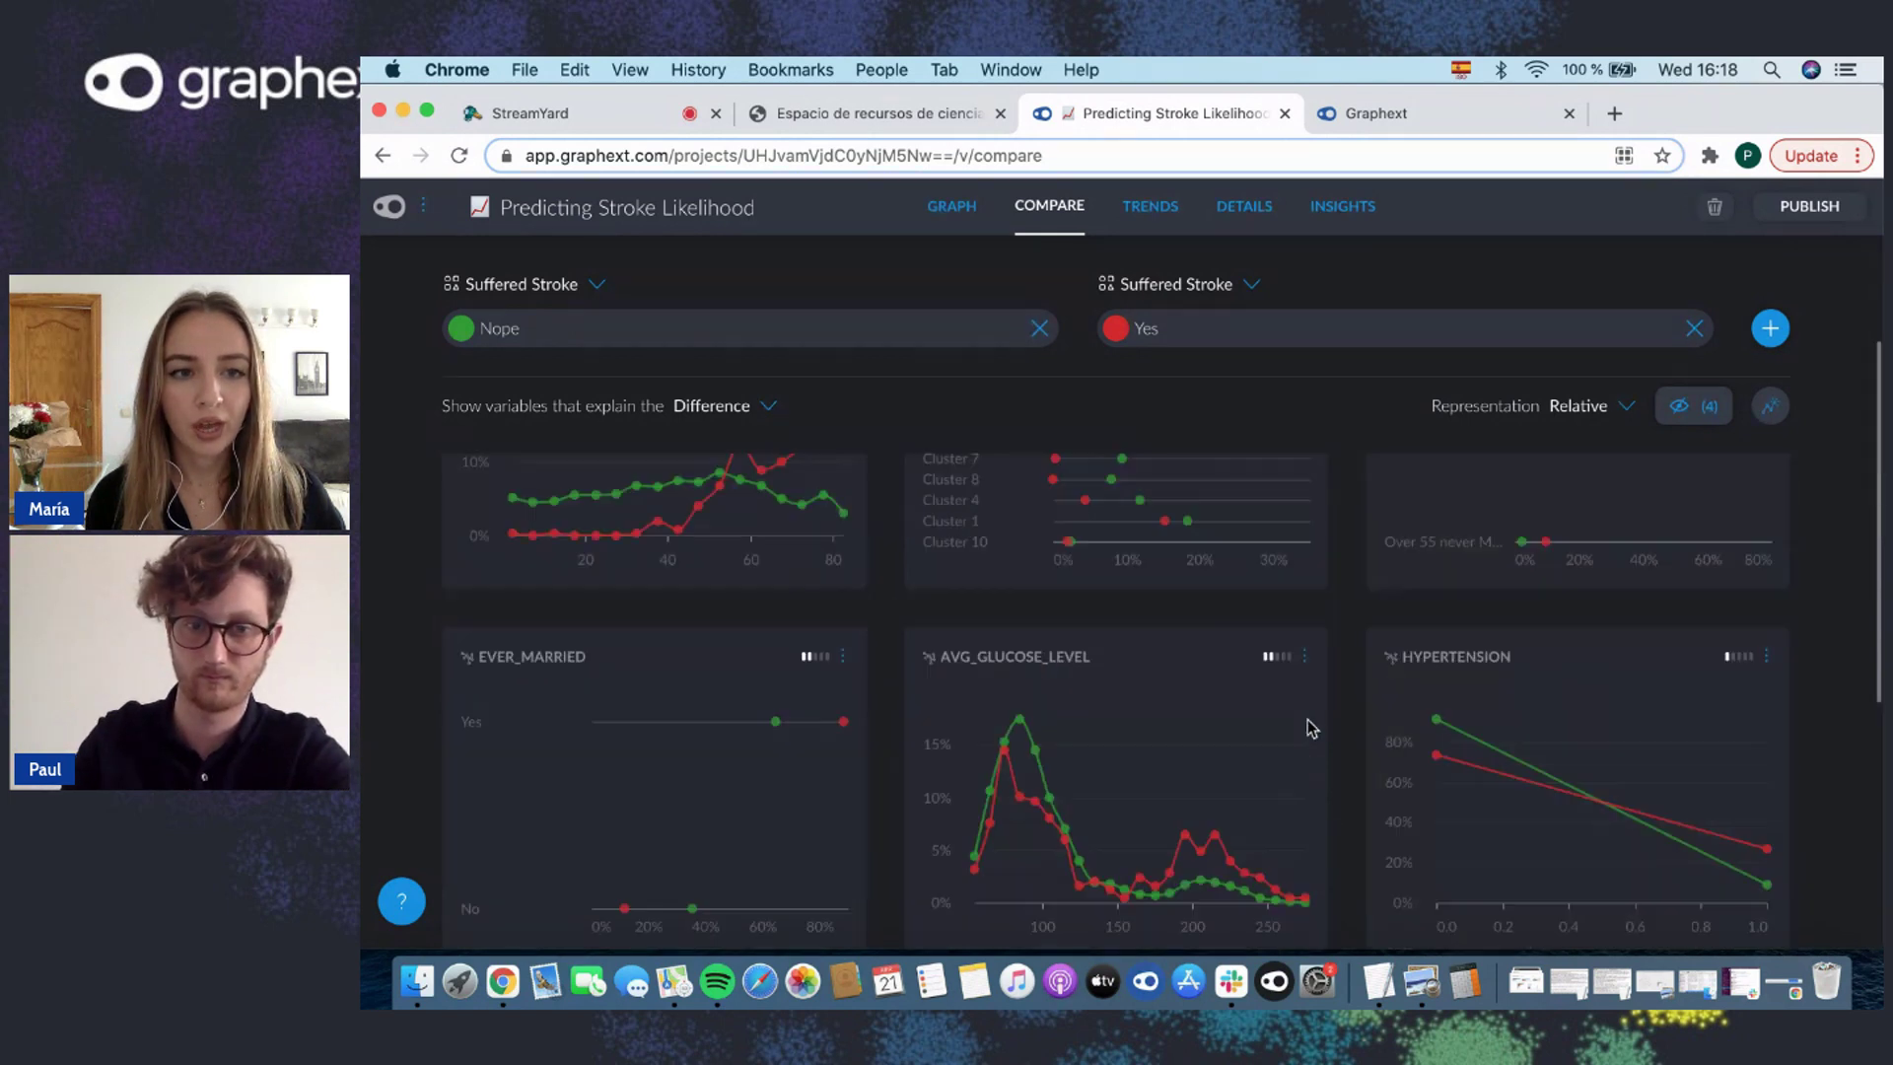
scroll(1311, 730, "up", 3)
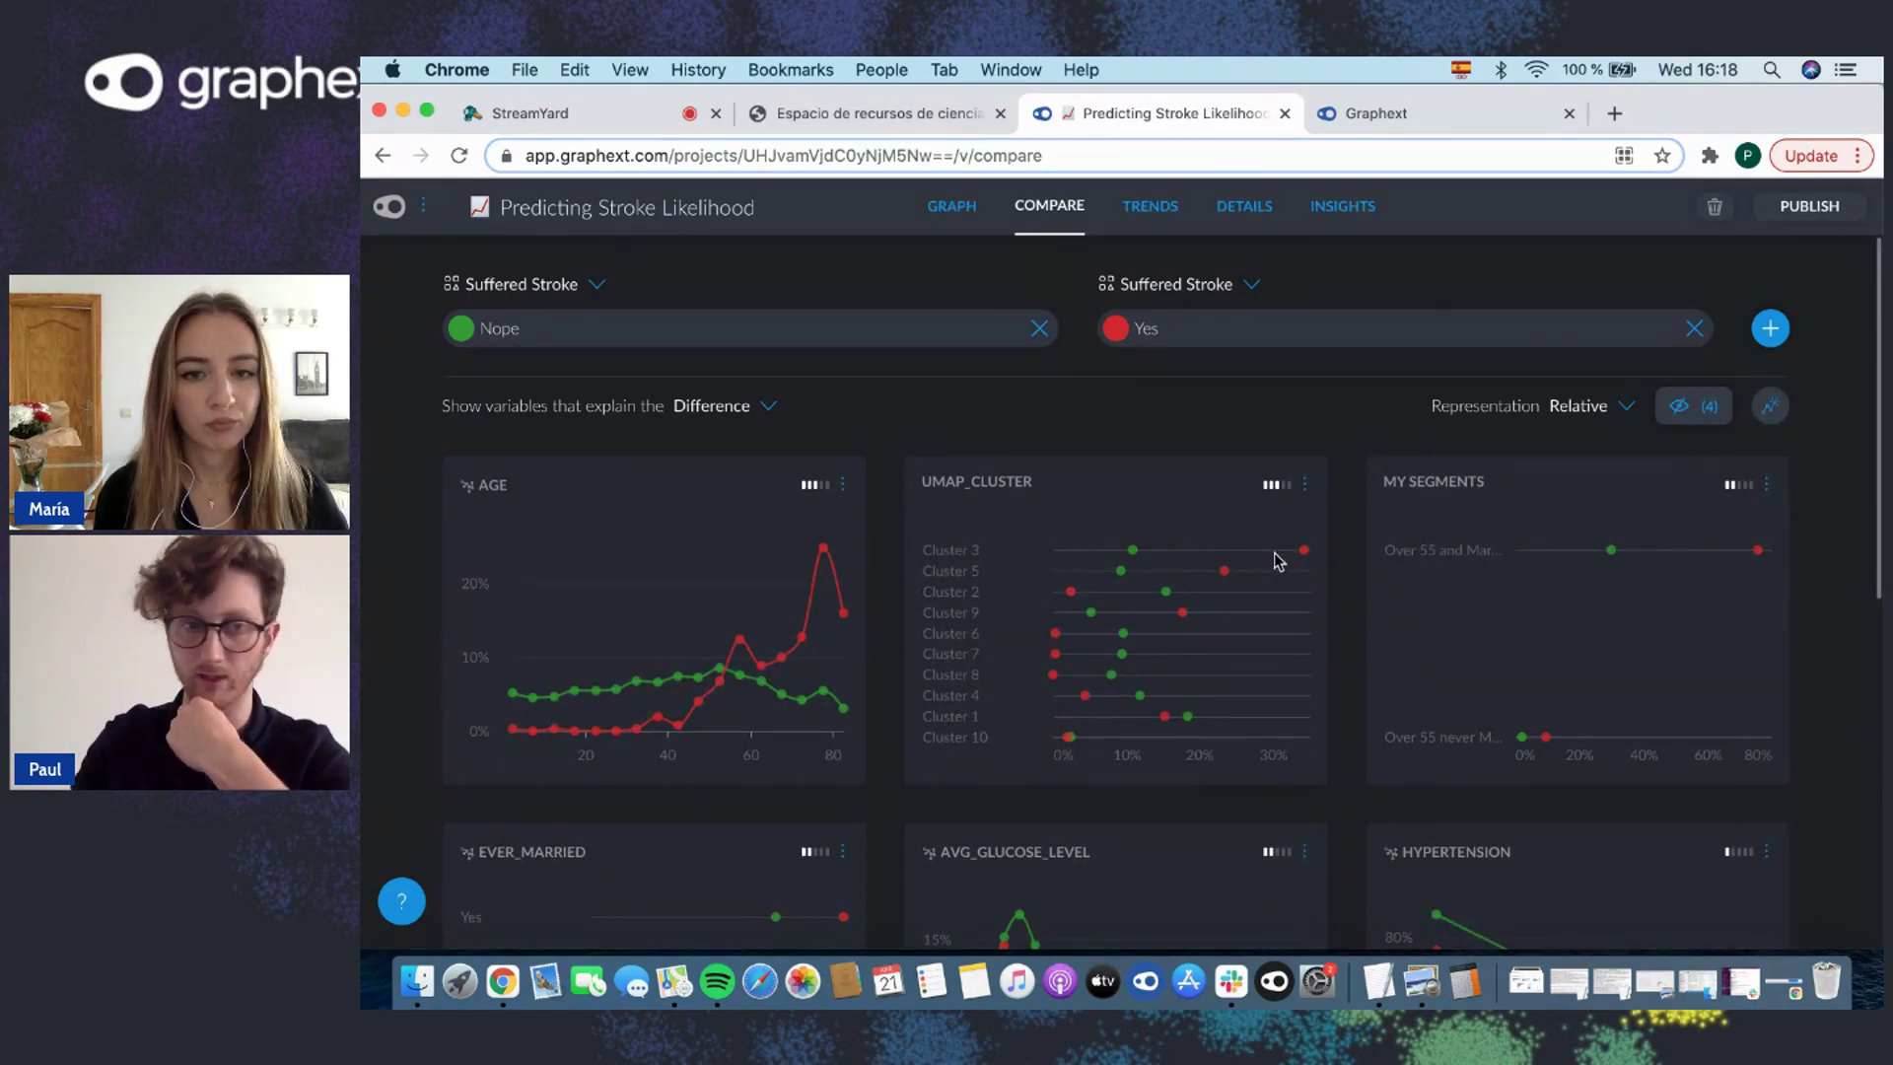
Set the comparison to Everything on the left and umap_cluster Cluster 3 on the right
left_click(596, 286)
left_click(520, 359)
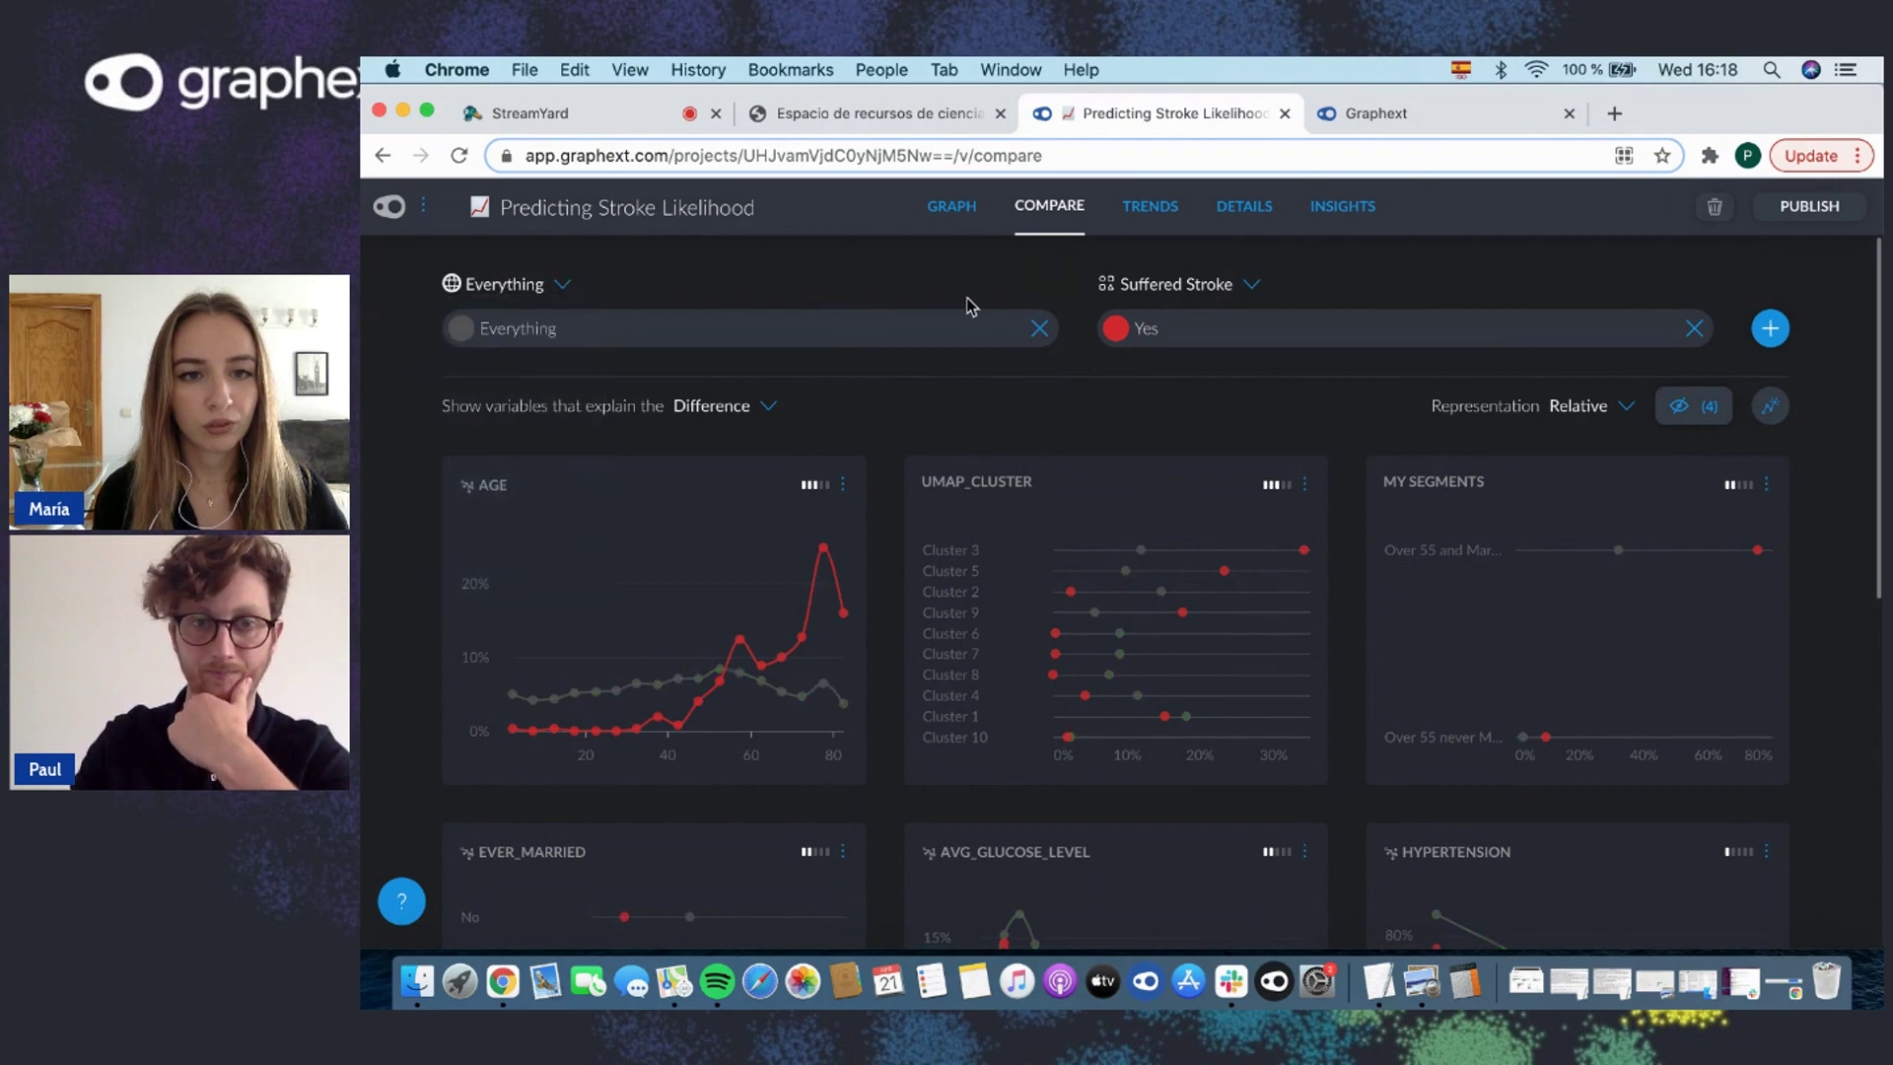
left_click(1219, 283)
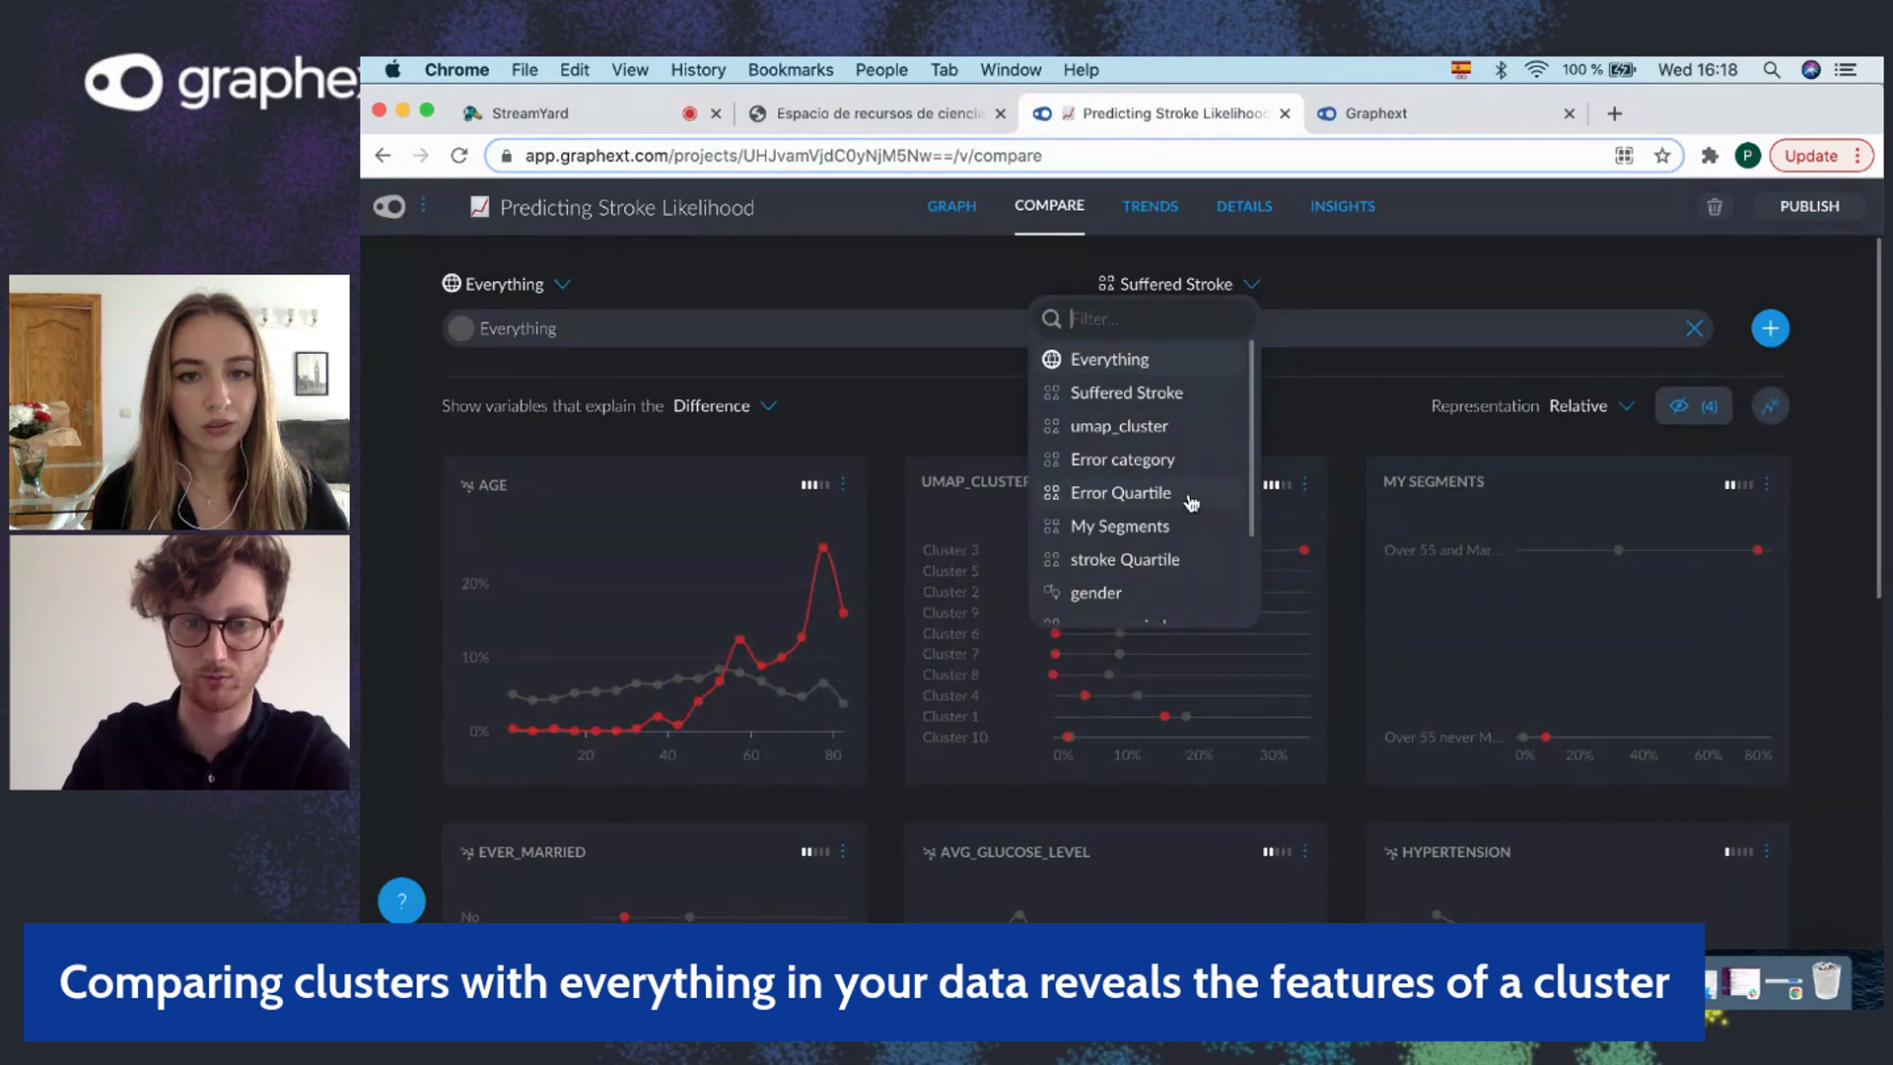
left_click(1154, 428)
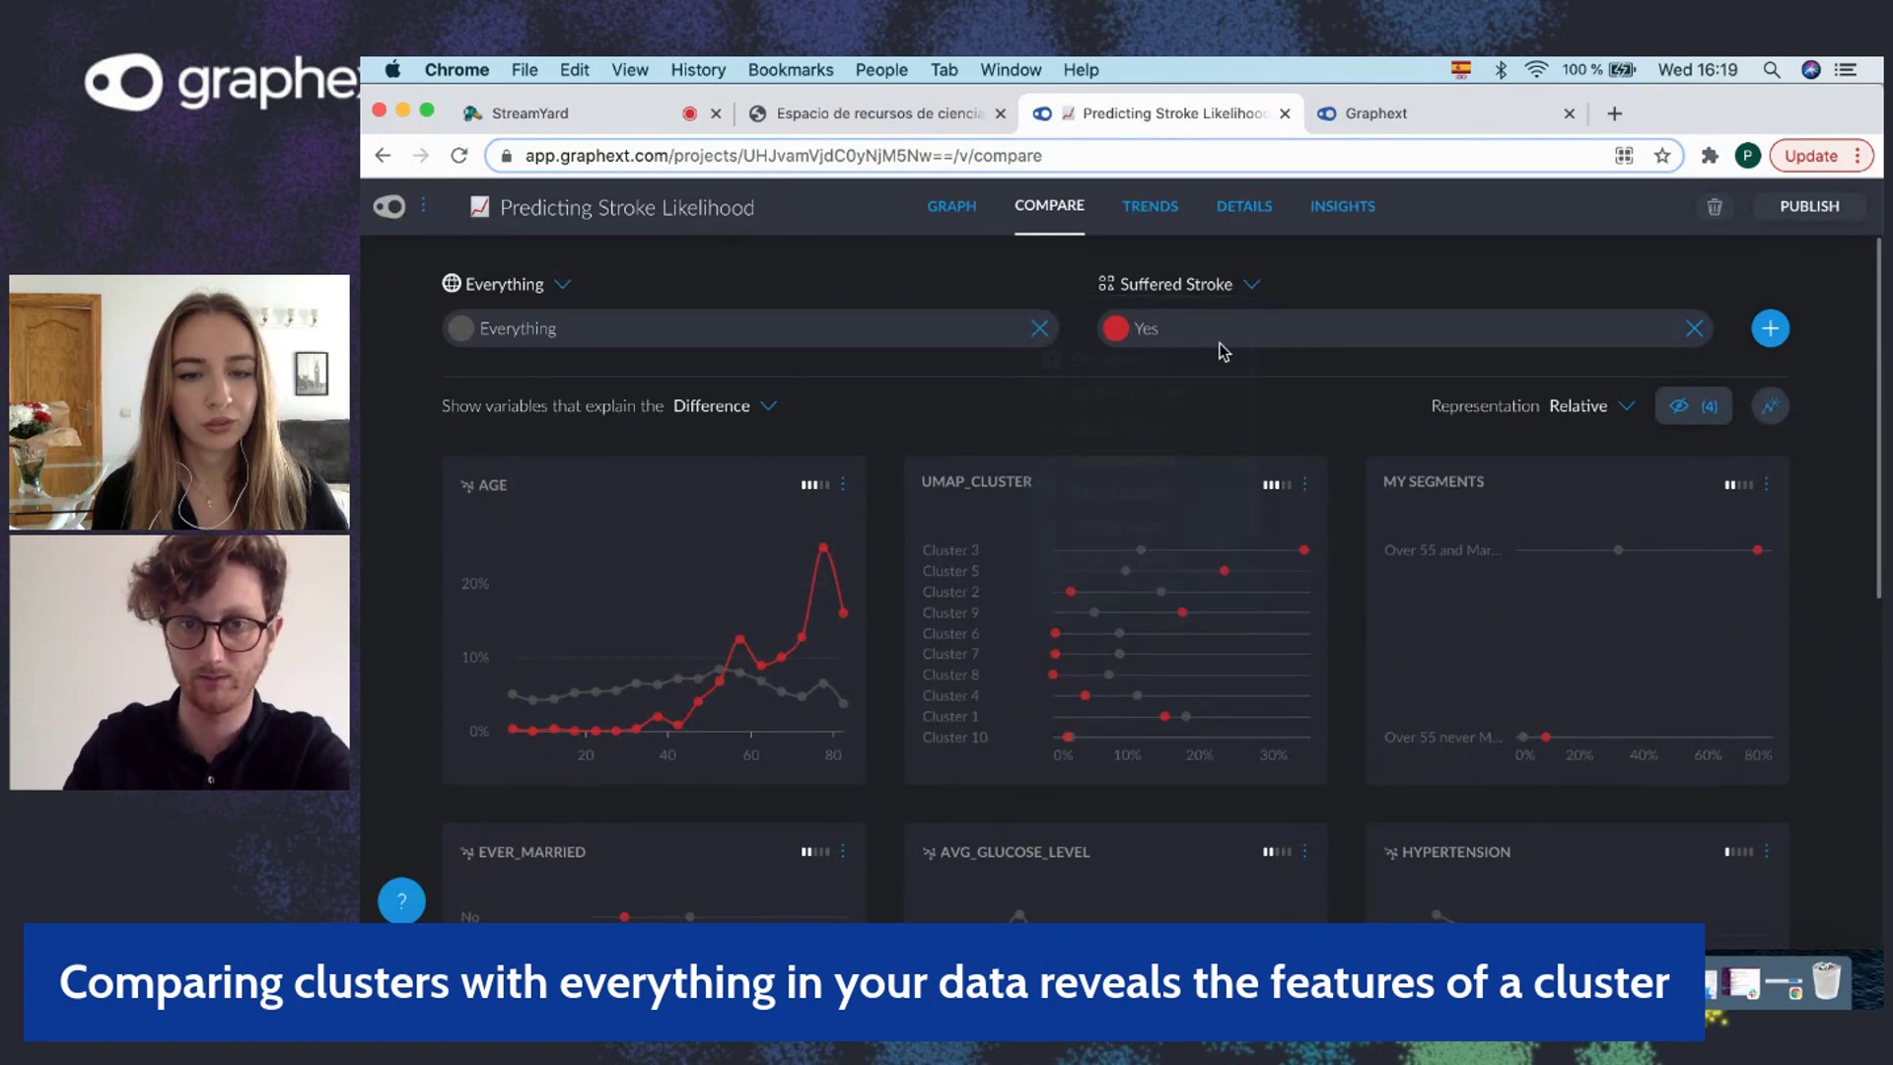
left_click(1232, 338)
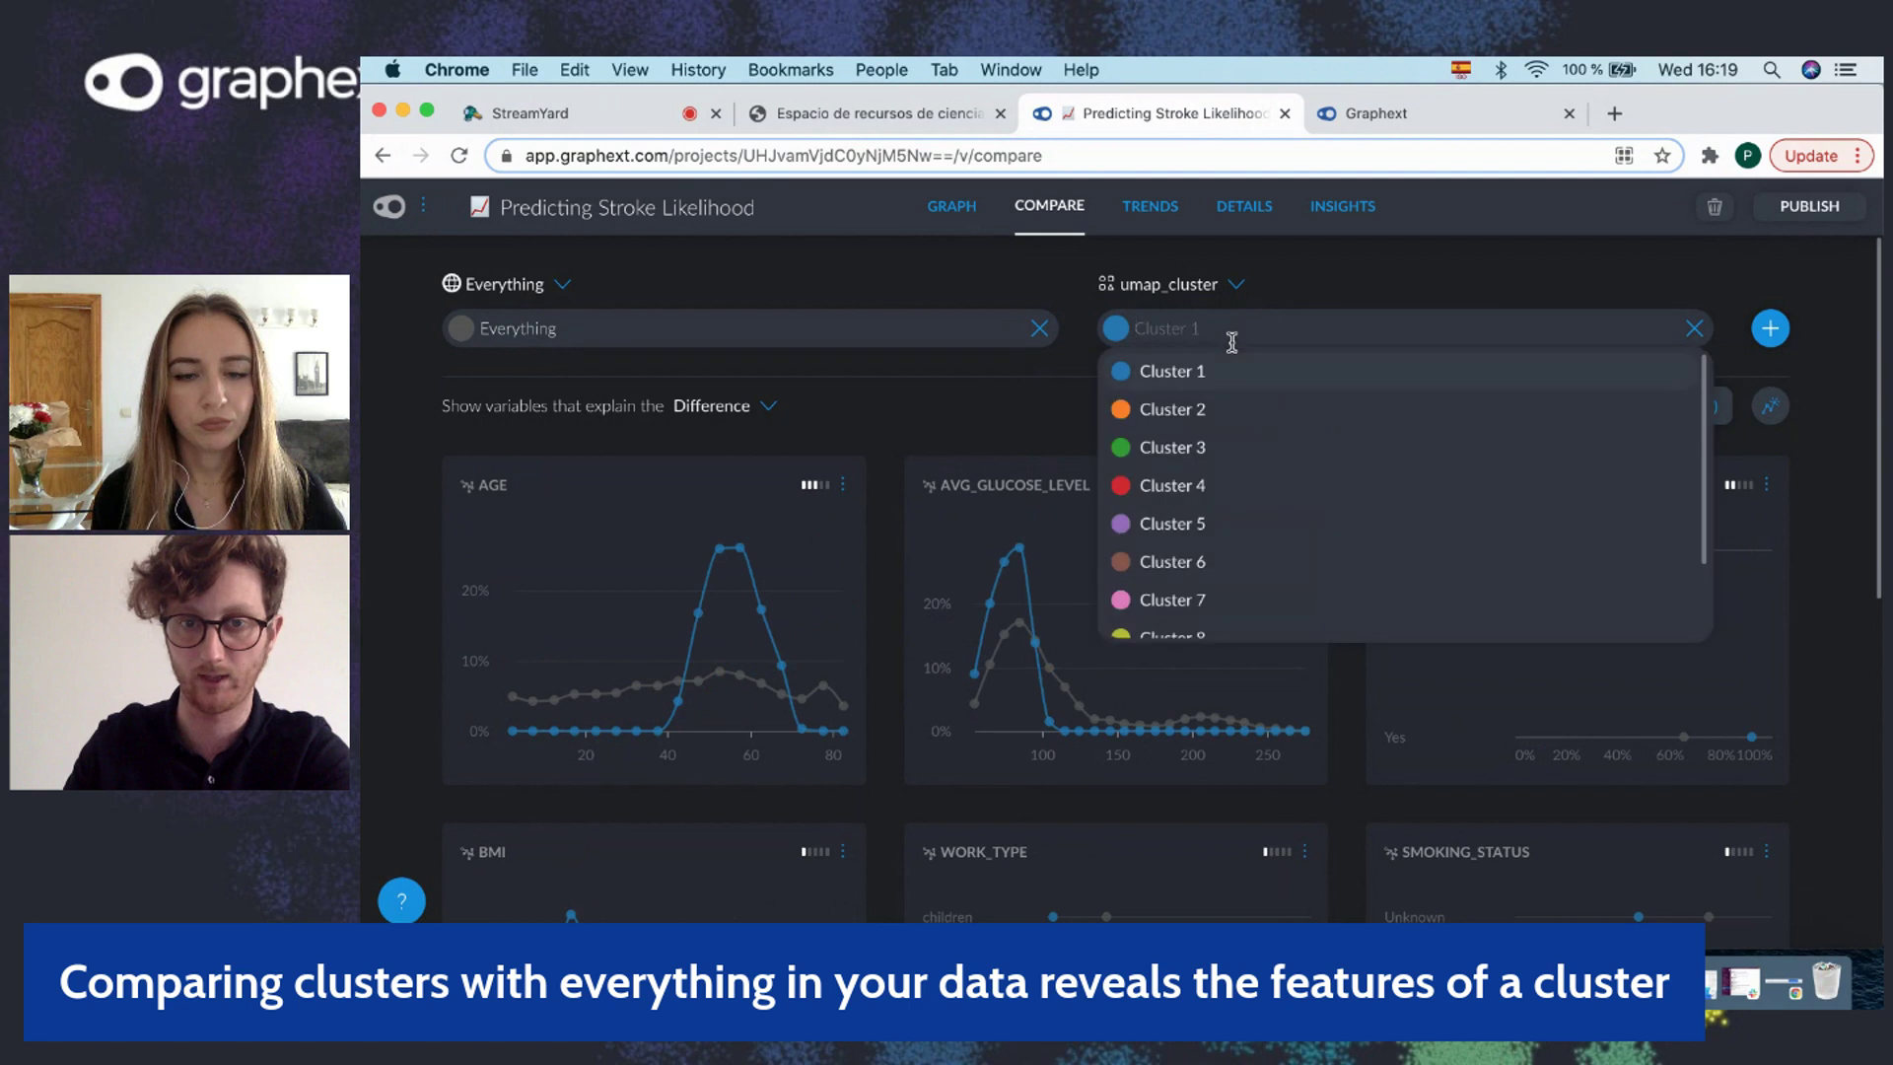
key("Escape")
left_click(1232, 450)
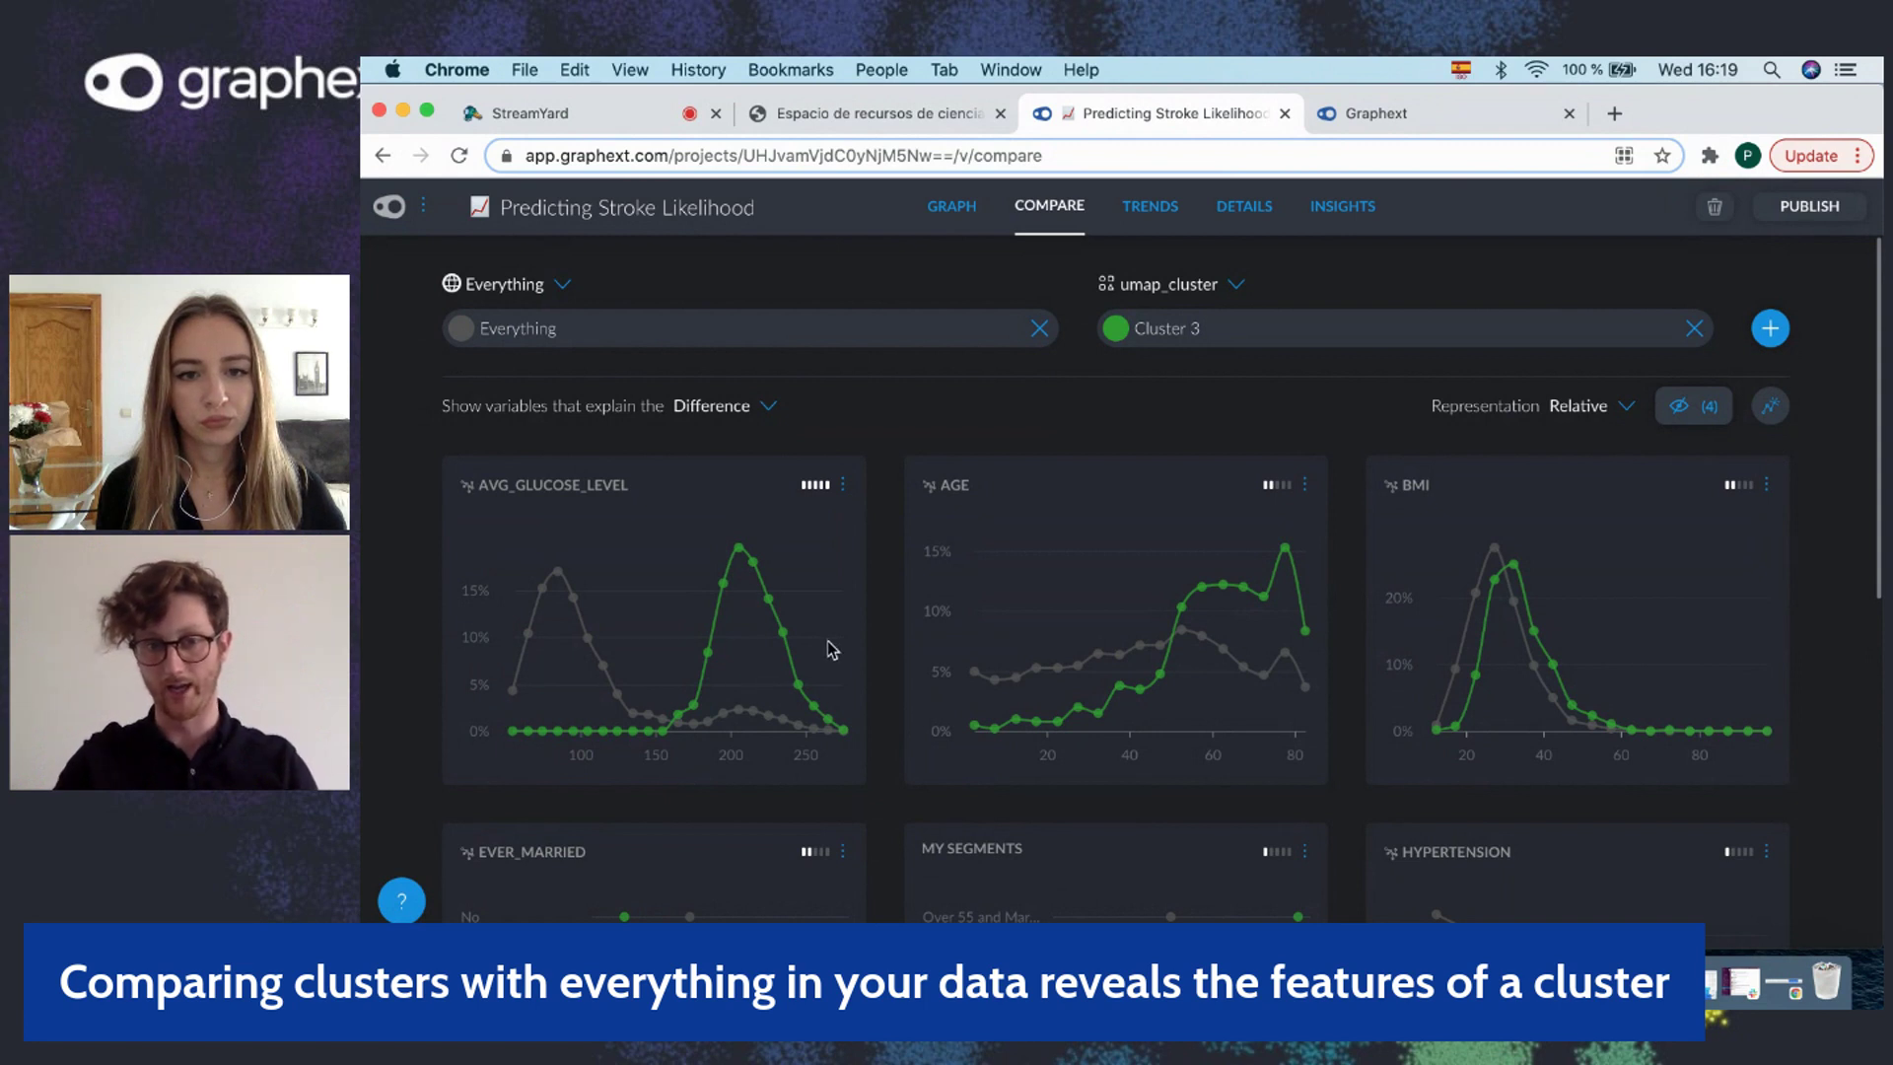
Review the comparison charts for average glucose level, age, BMI, marriage and hypertension
scroll(998, 707, "down", 1)
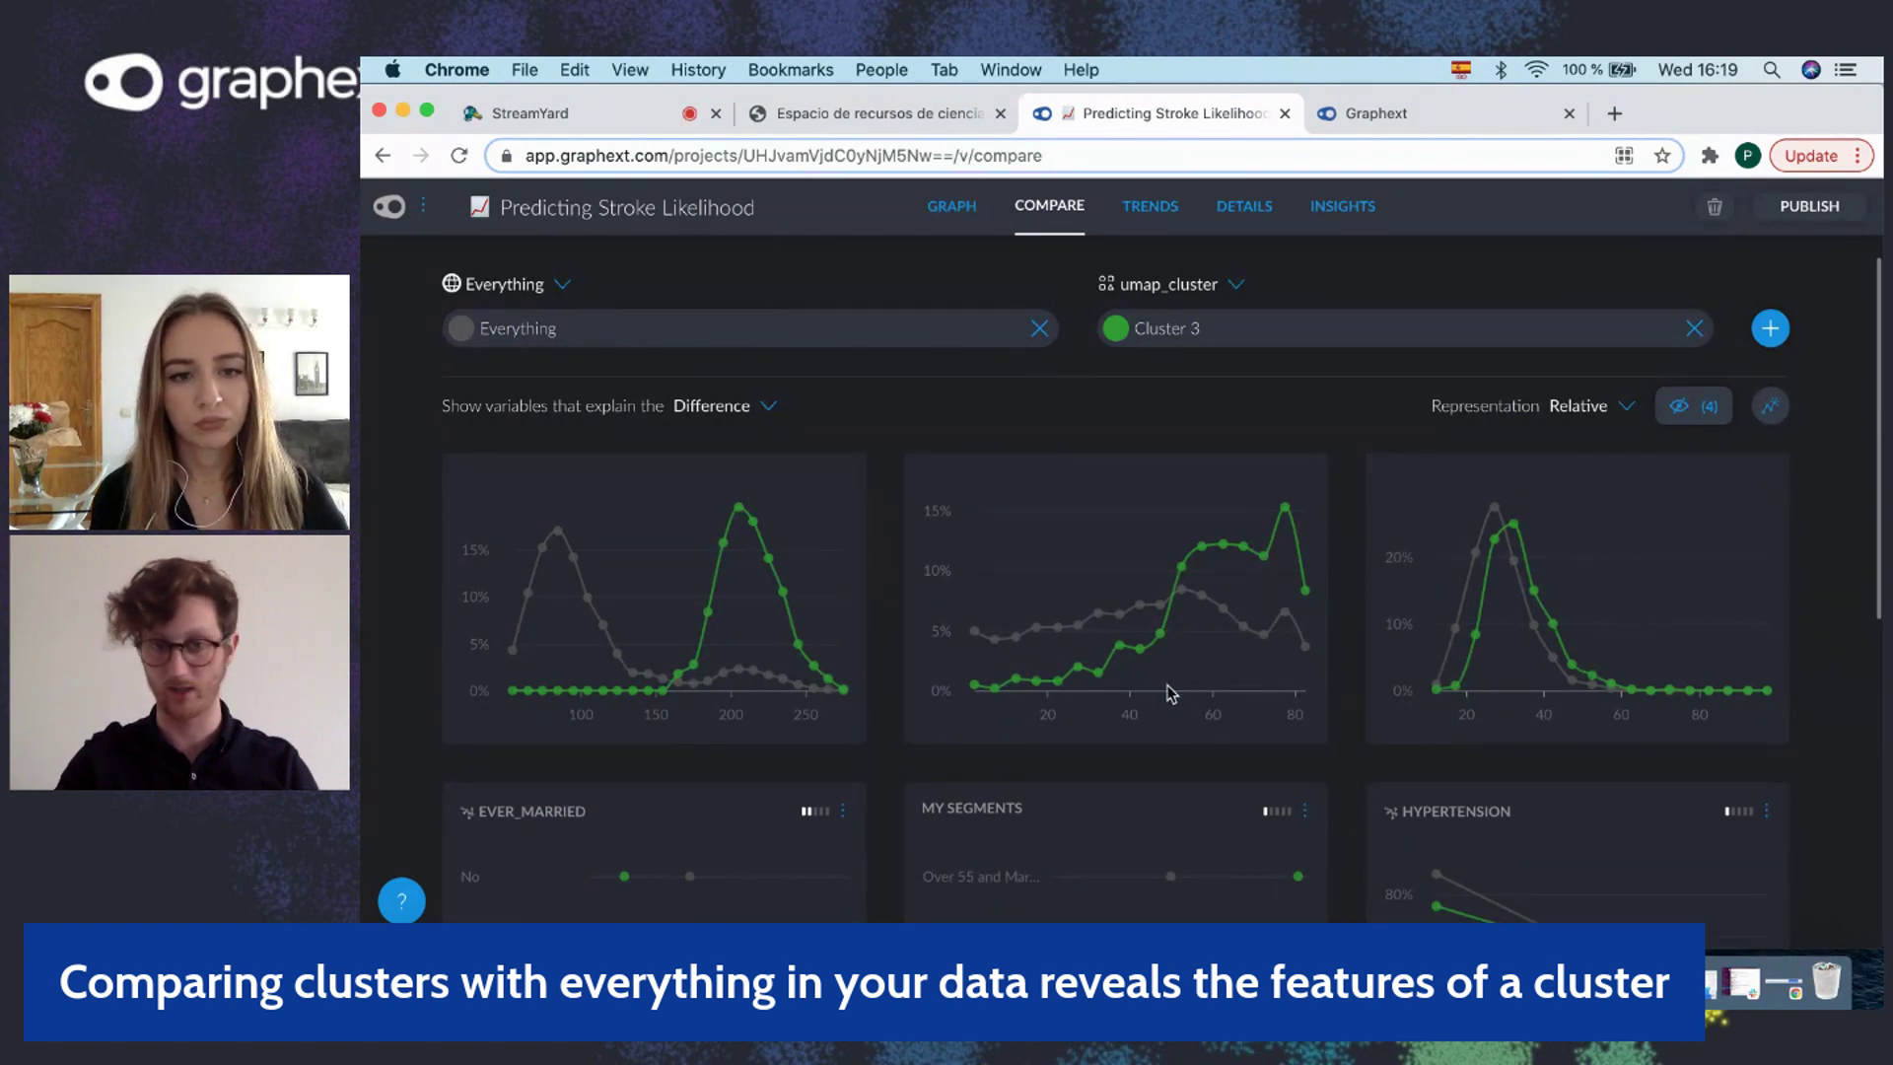
mouse_move(1286, 513)
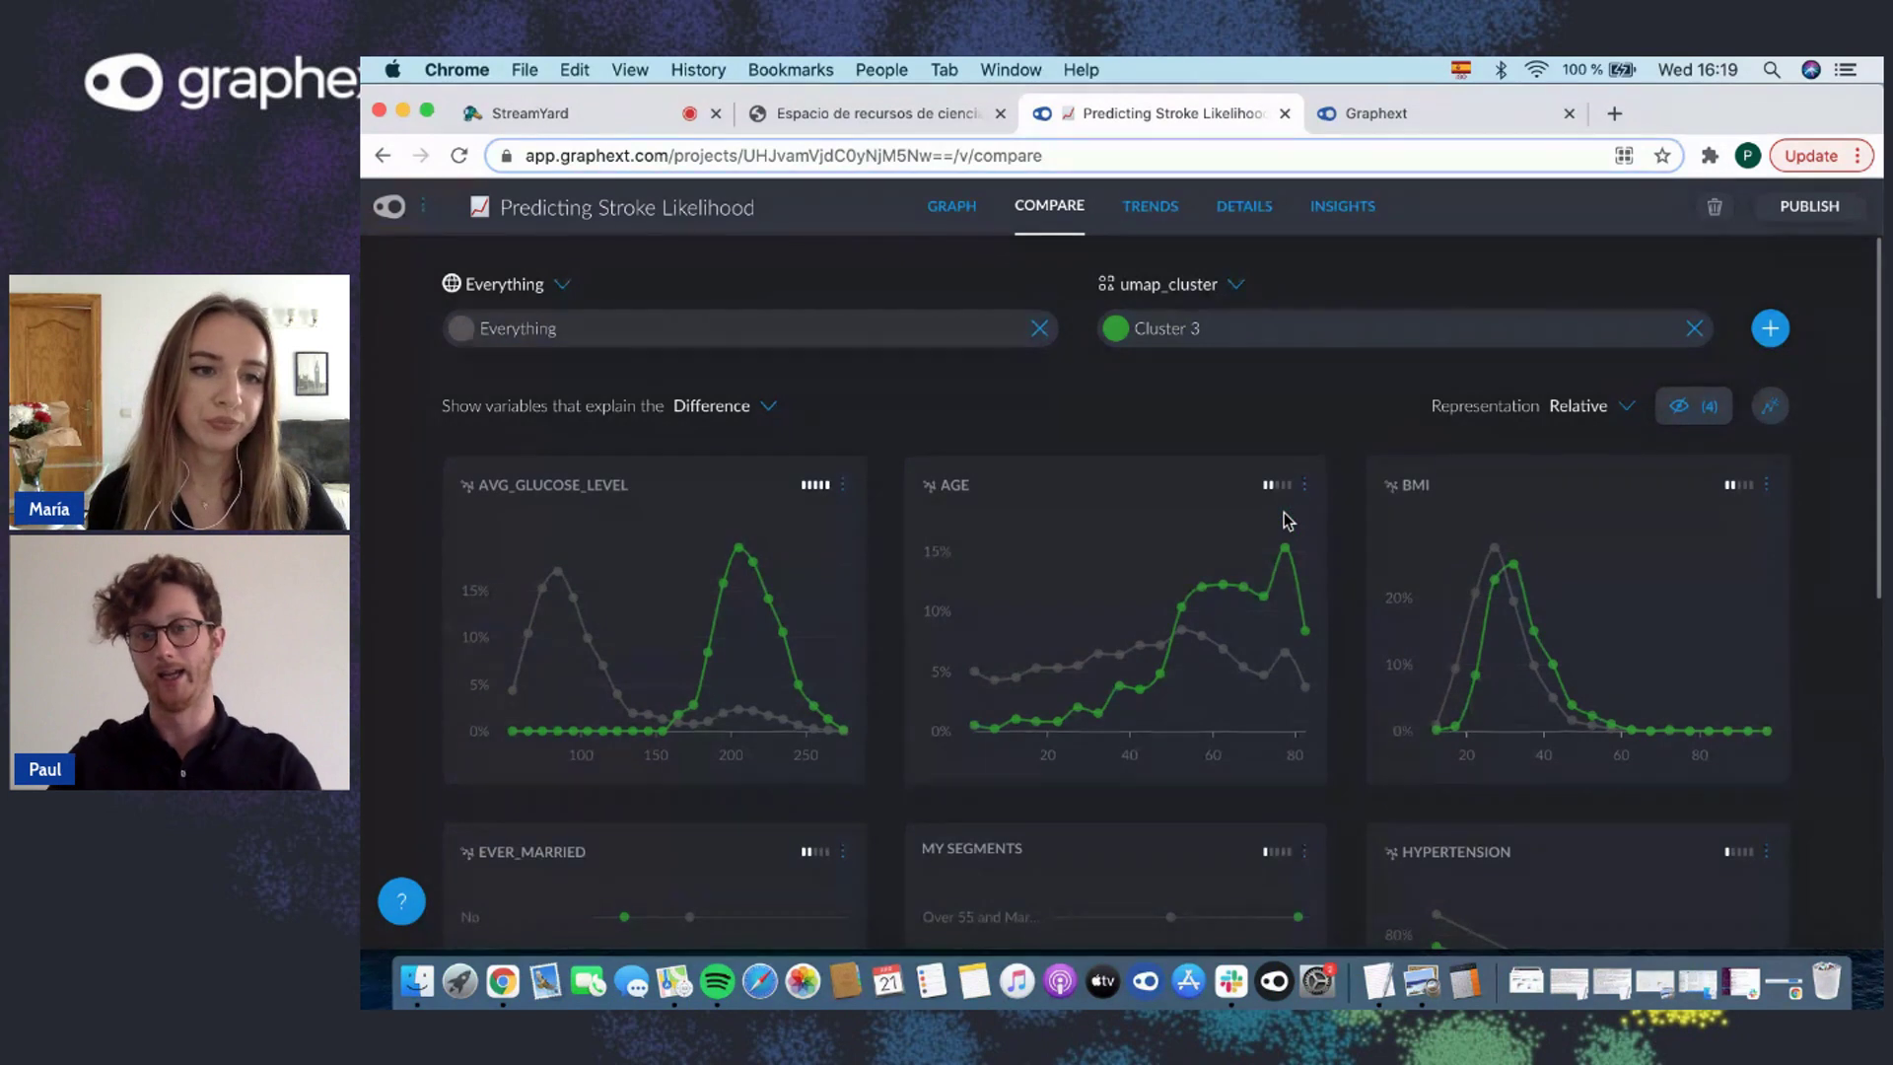
scroll(1287, 520, "down", 4)
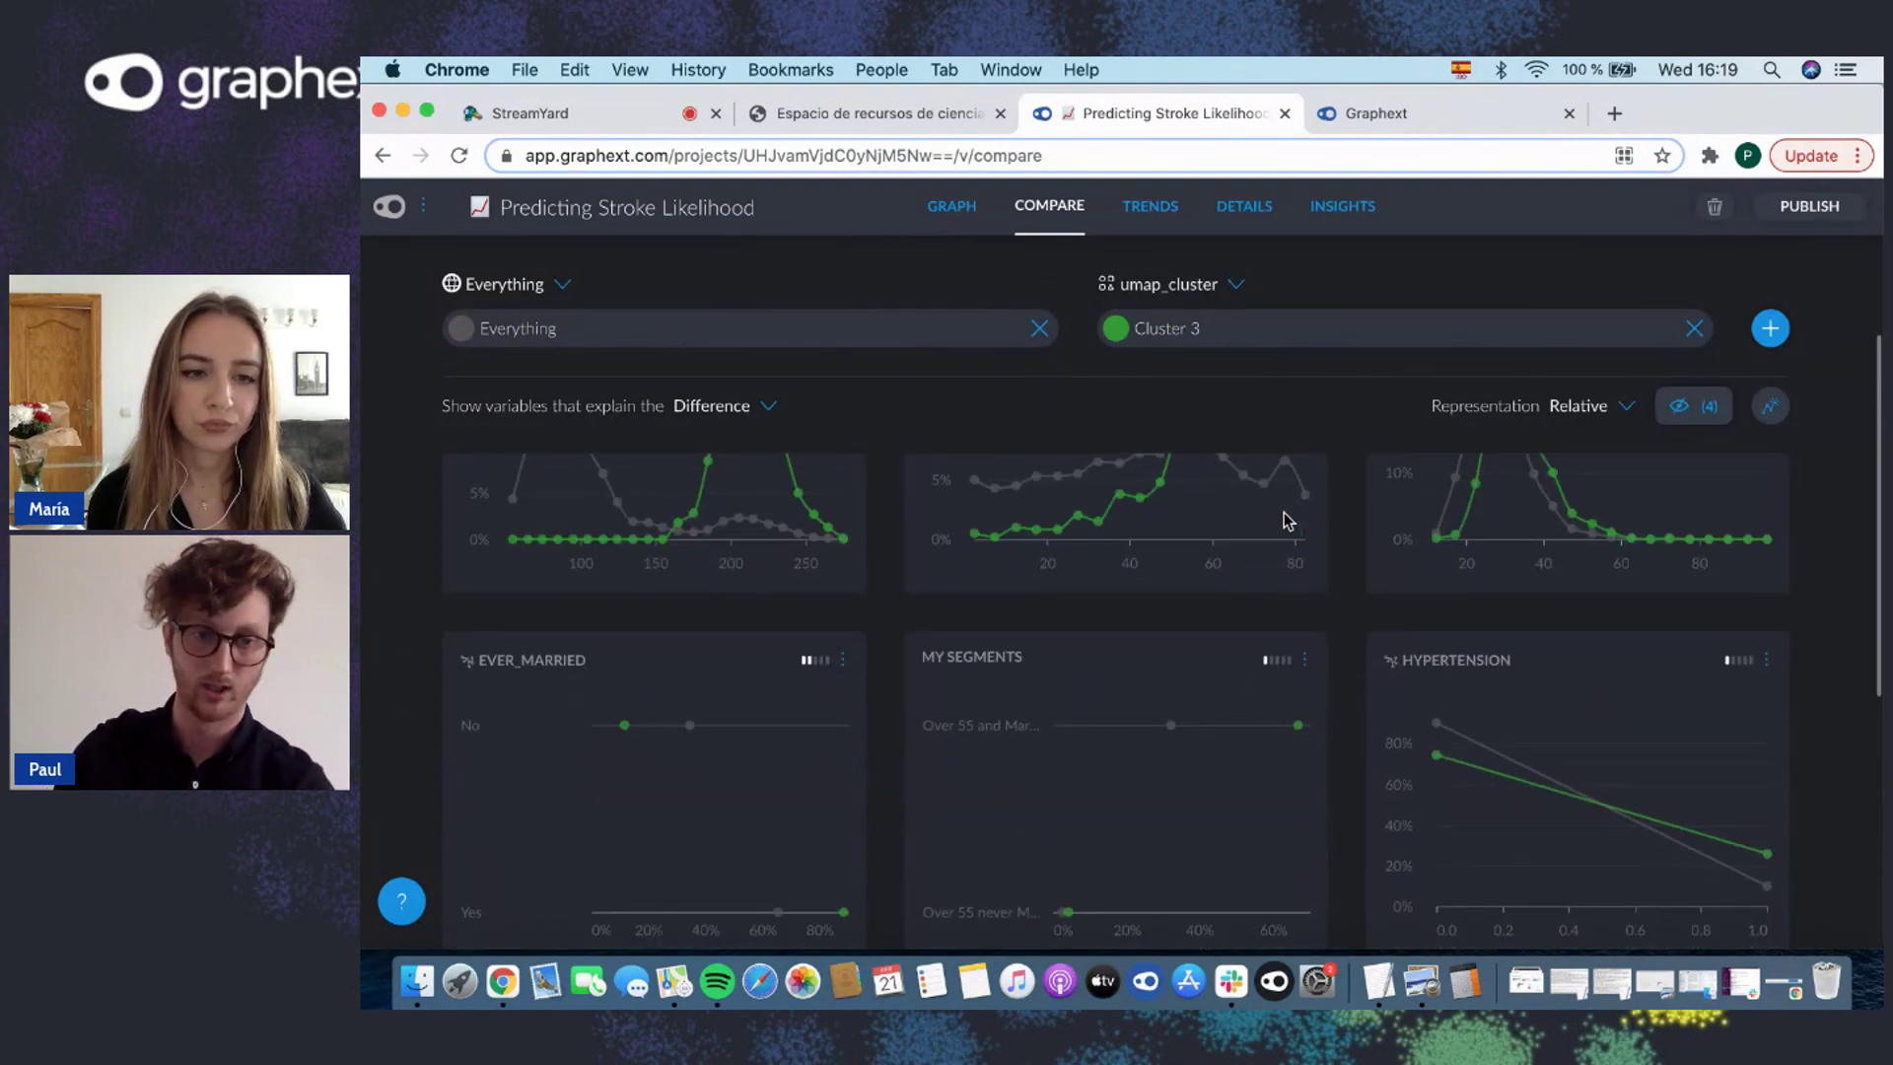
scroll(1287, 520, "down", 3)
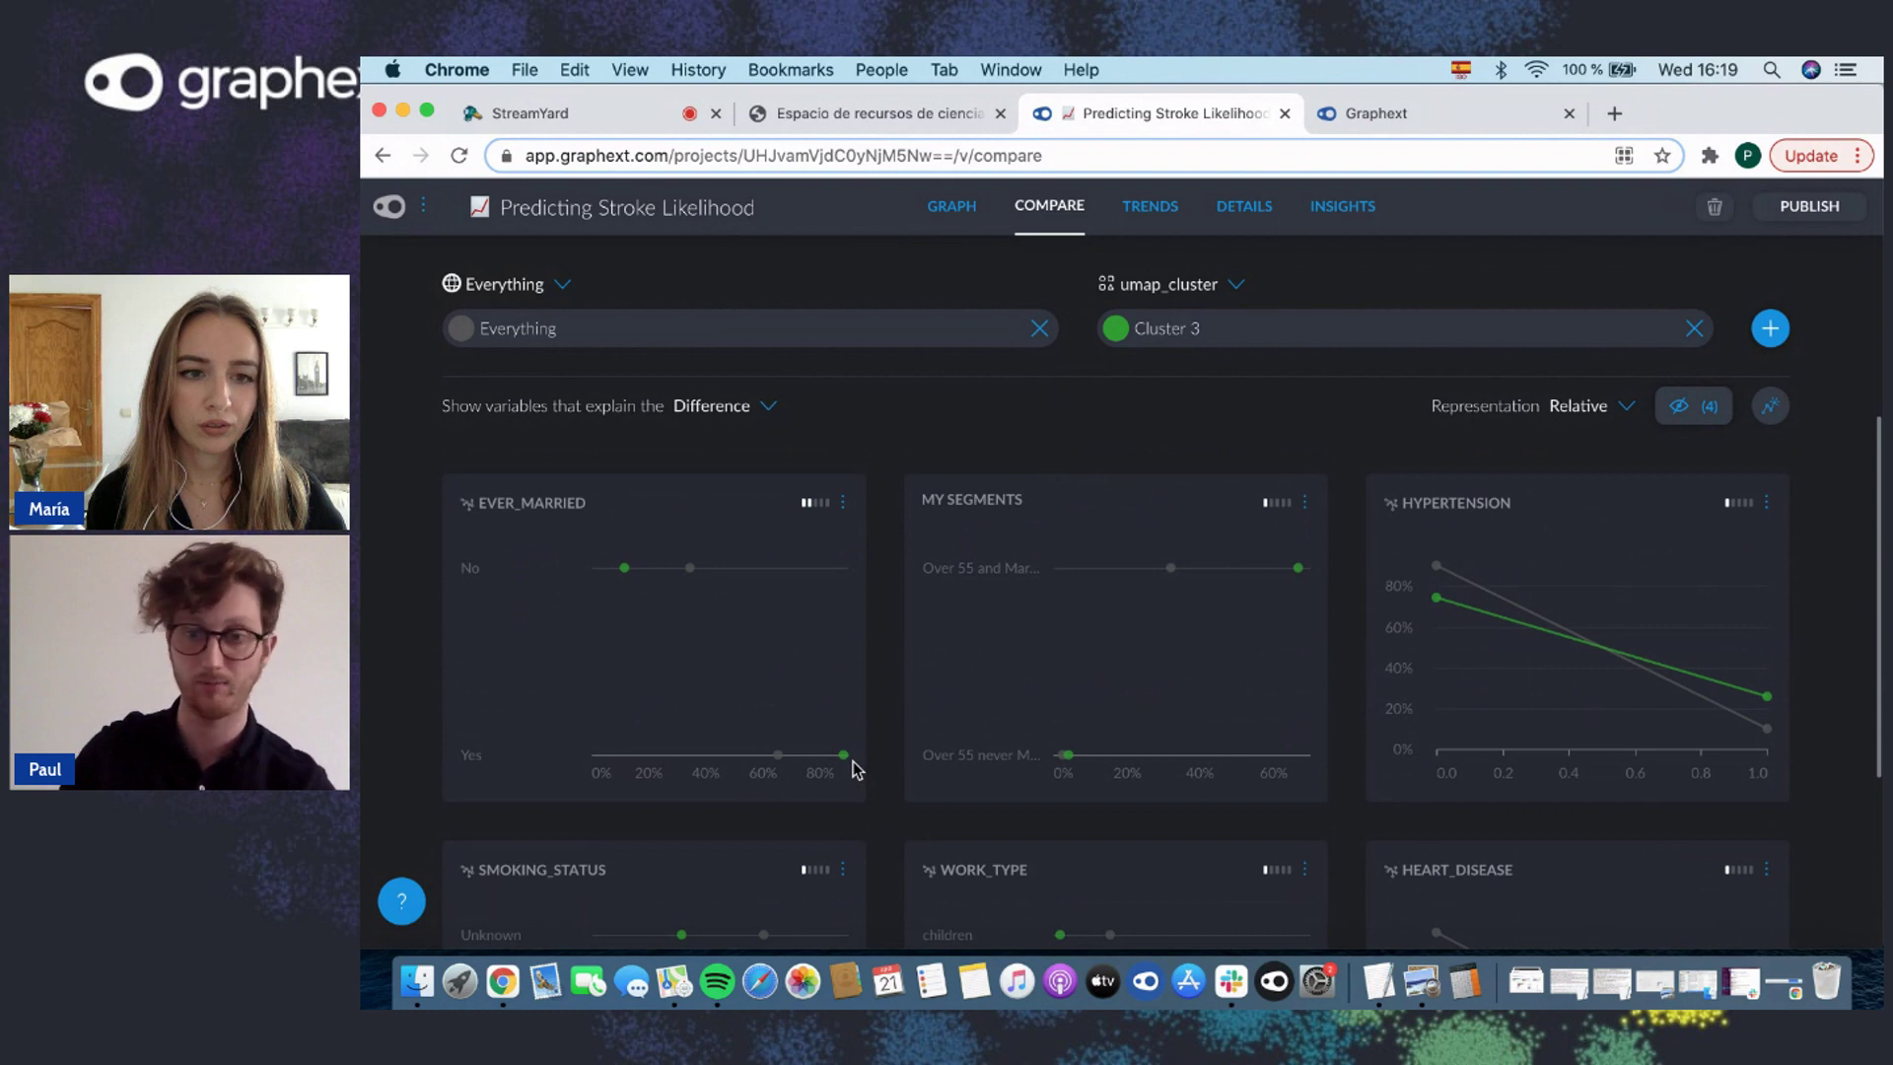
scroll(854, 770, "down", 5)
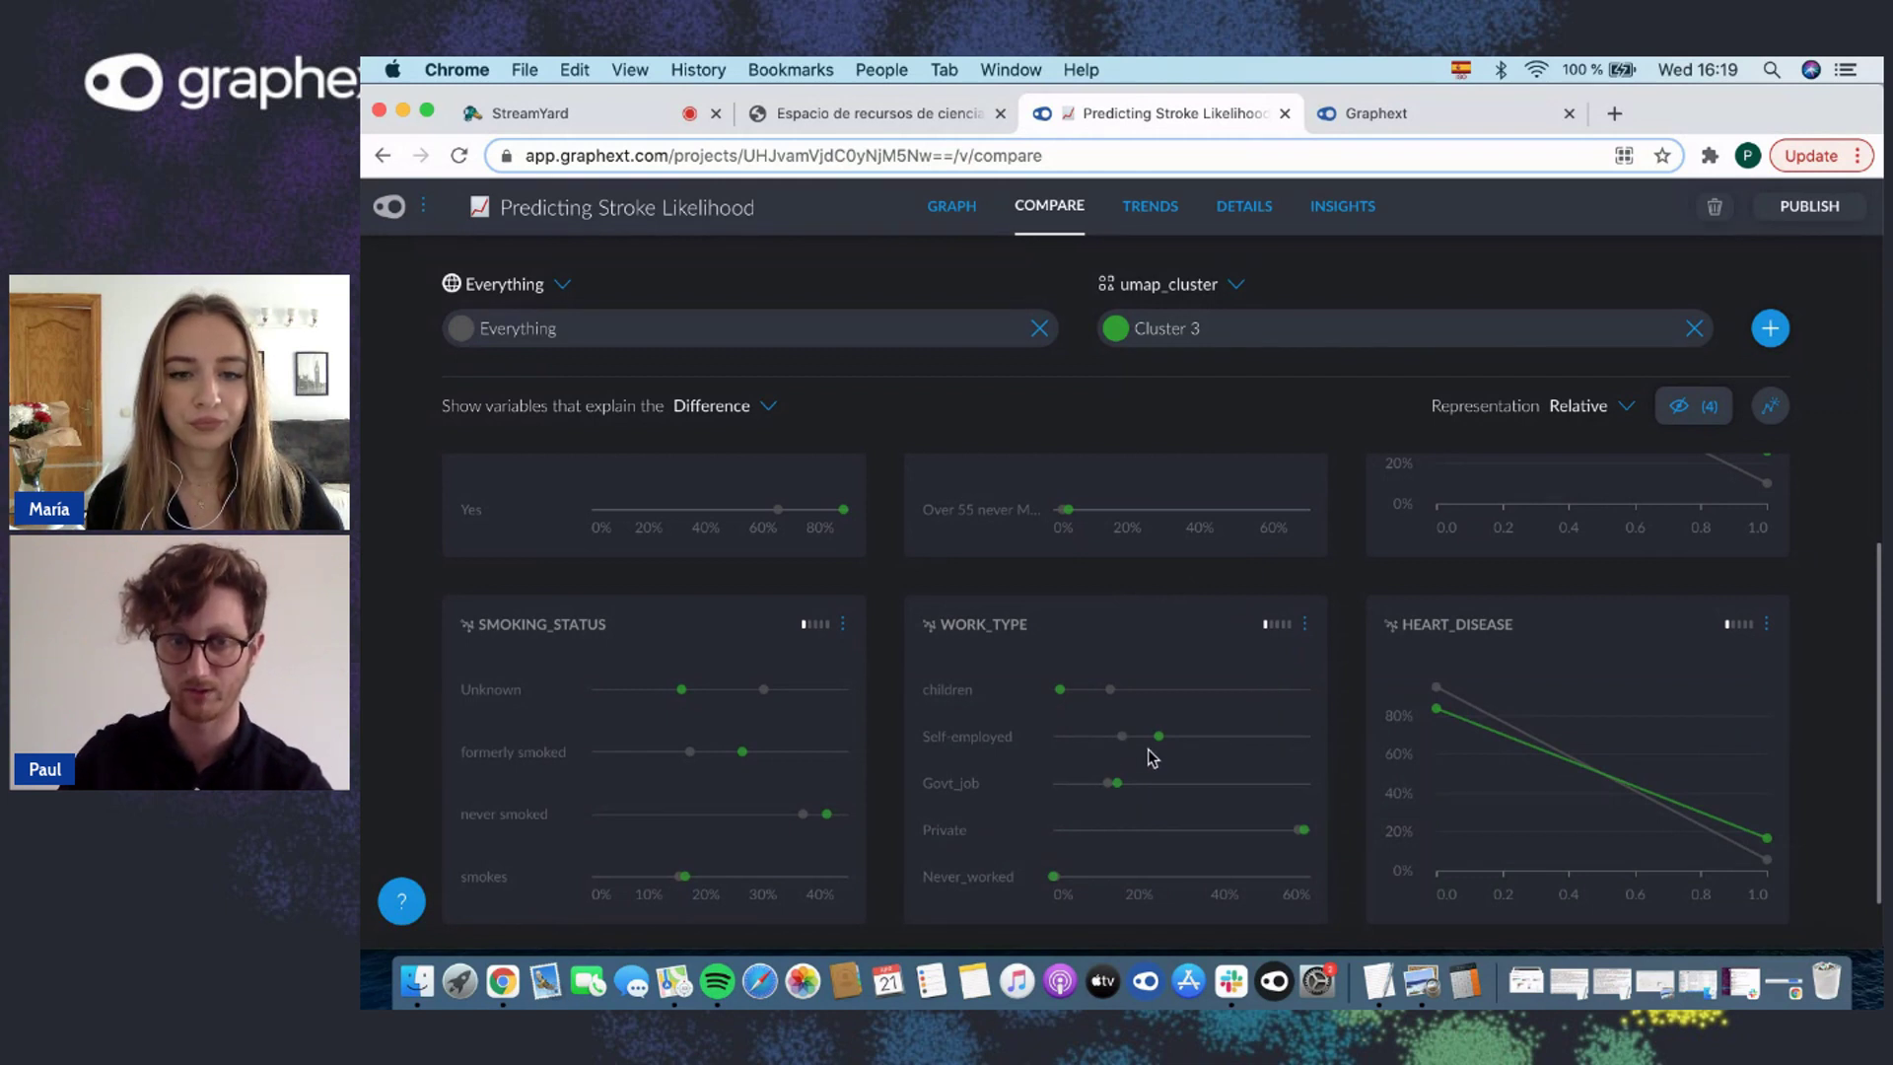
scroll(1151, 757, "up", 8)
scroll(1151, 757, "up", 1)
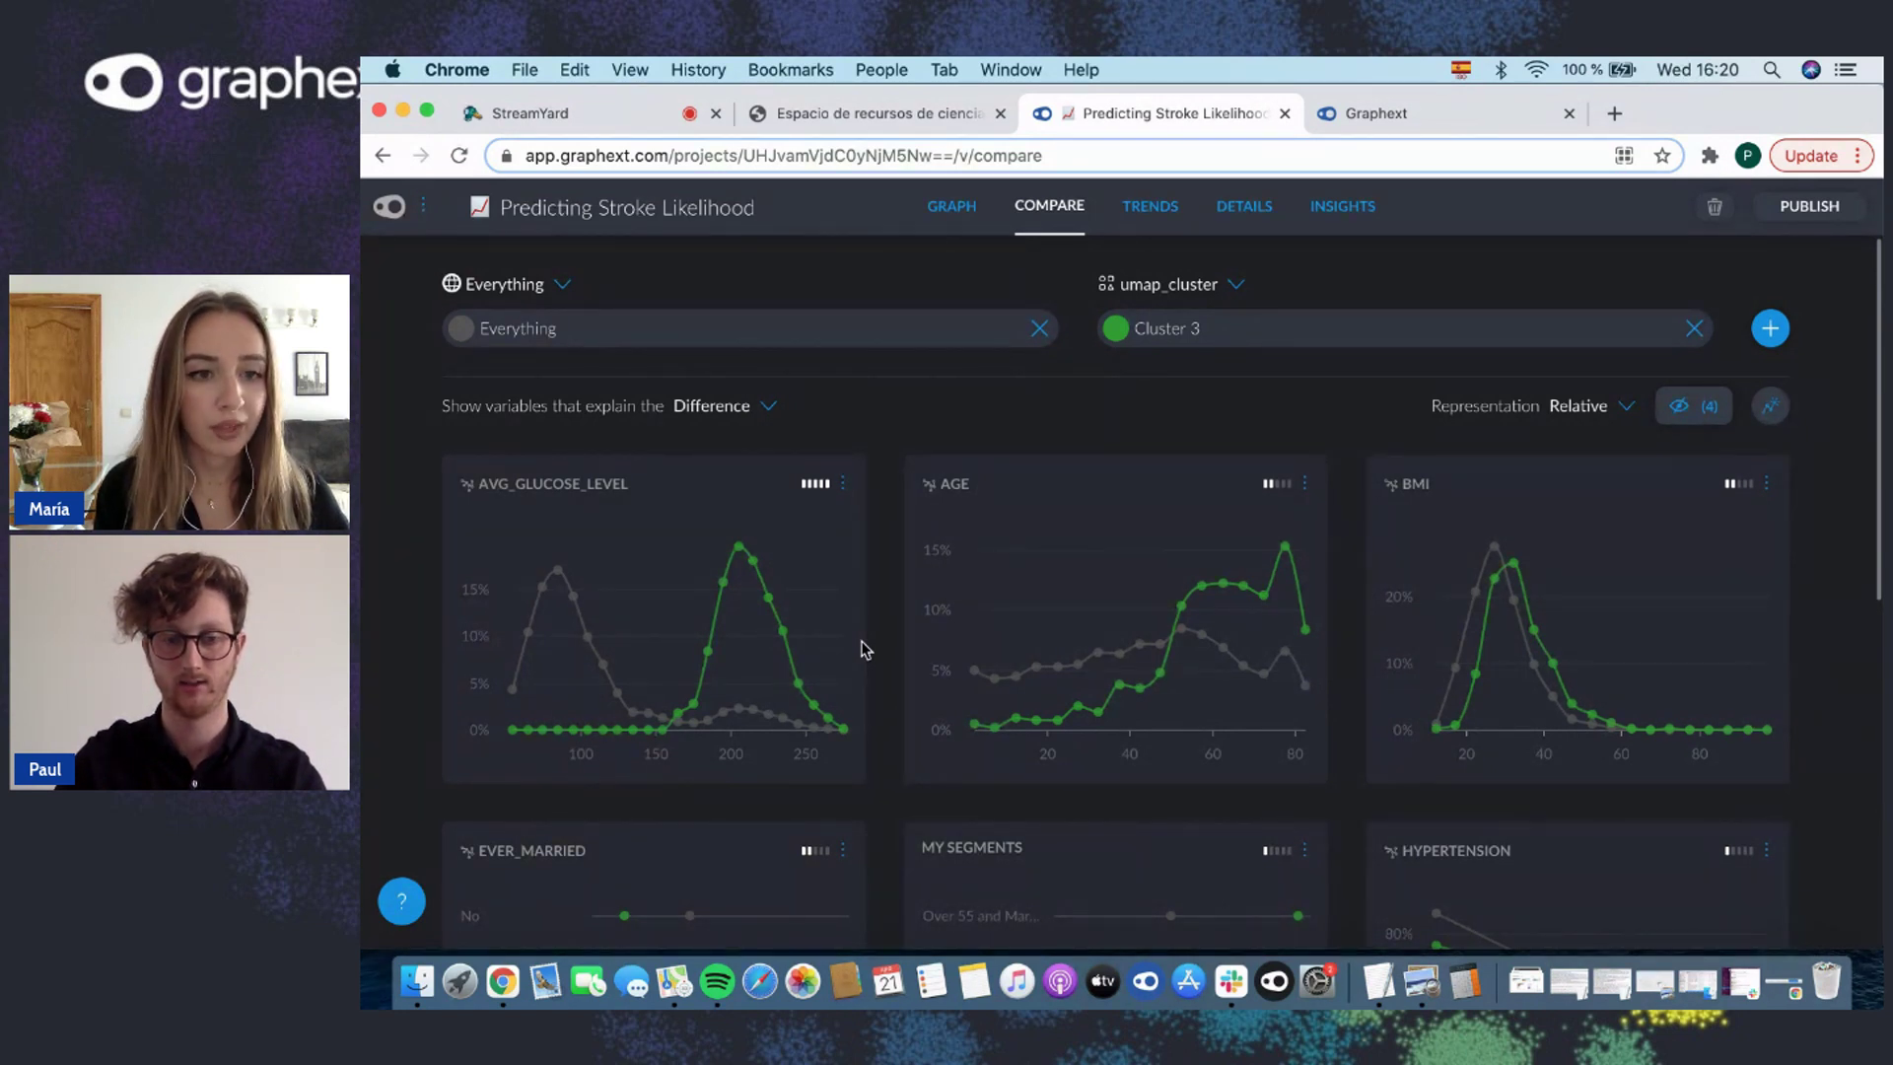
scroll(865, 648, "down", 8)
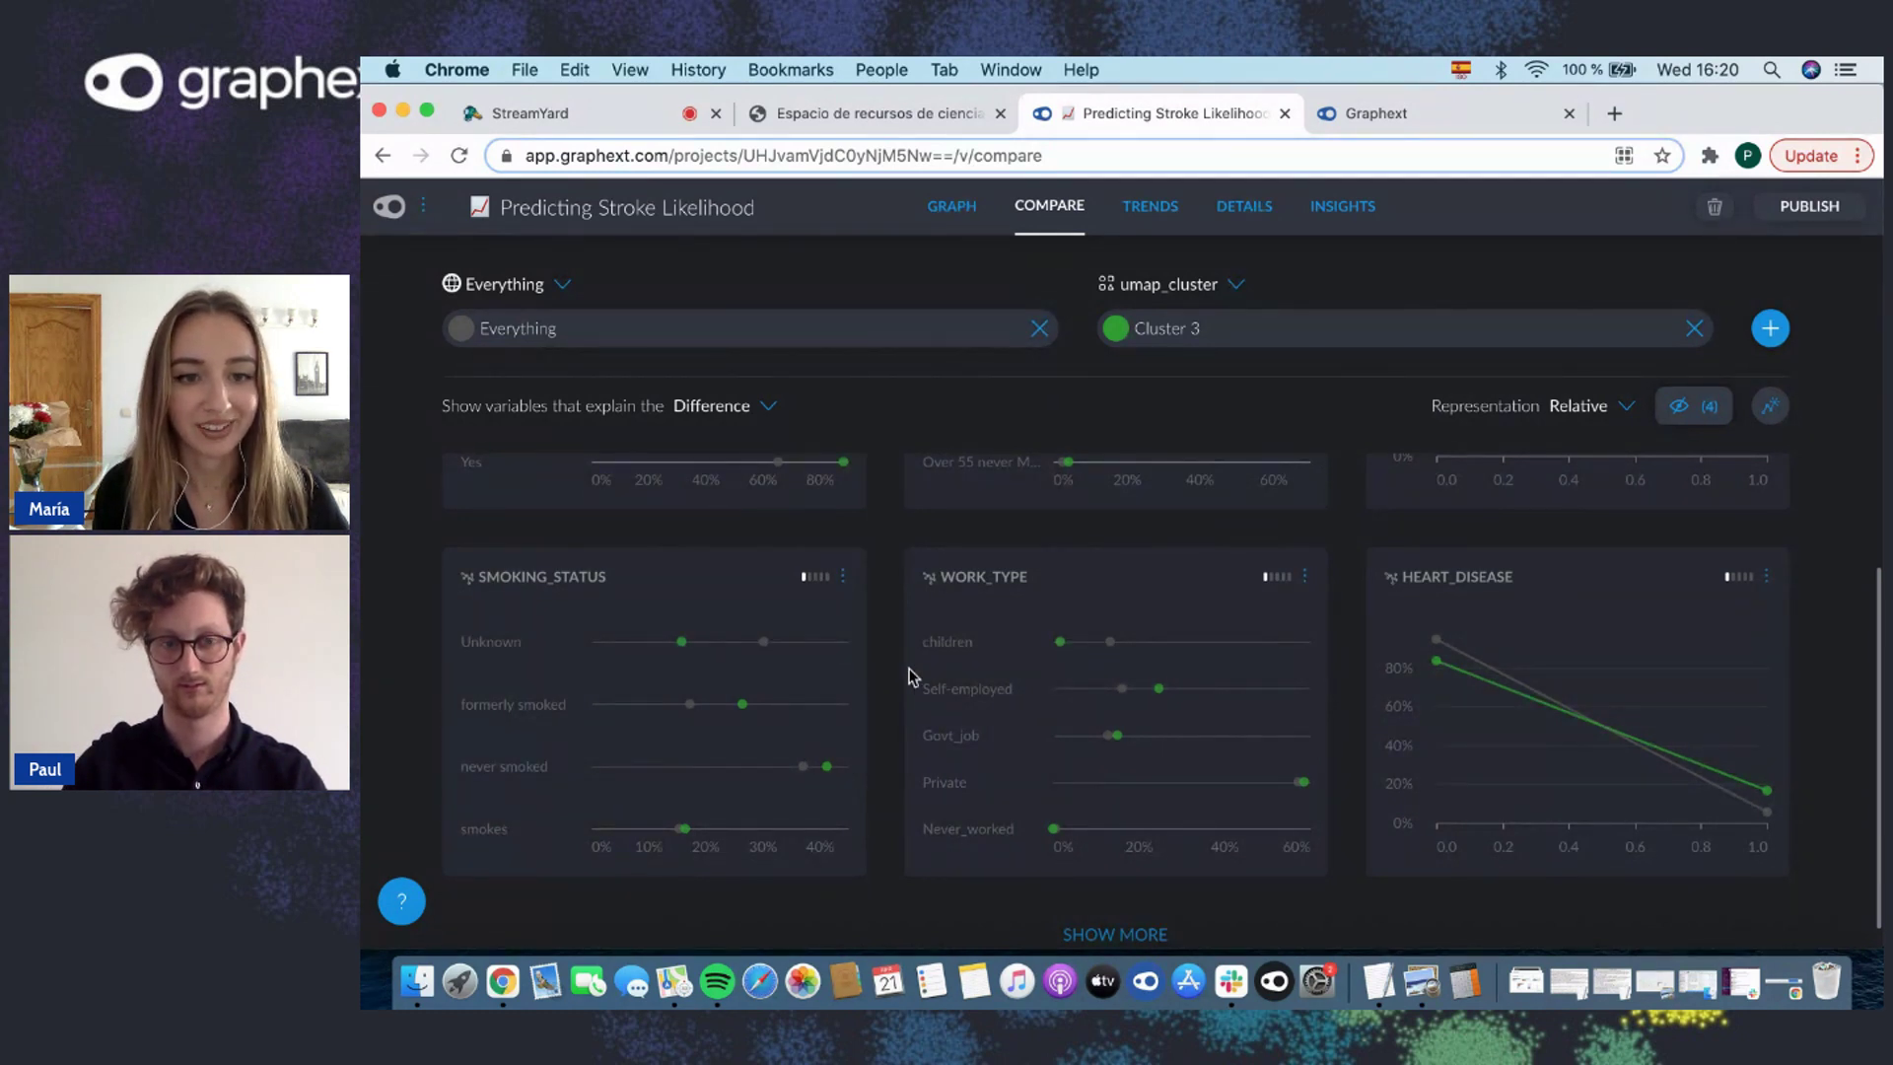
scroll(908, 675, "up", 5)
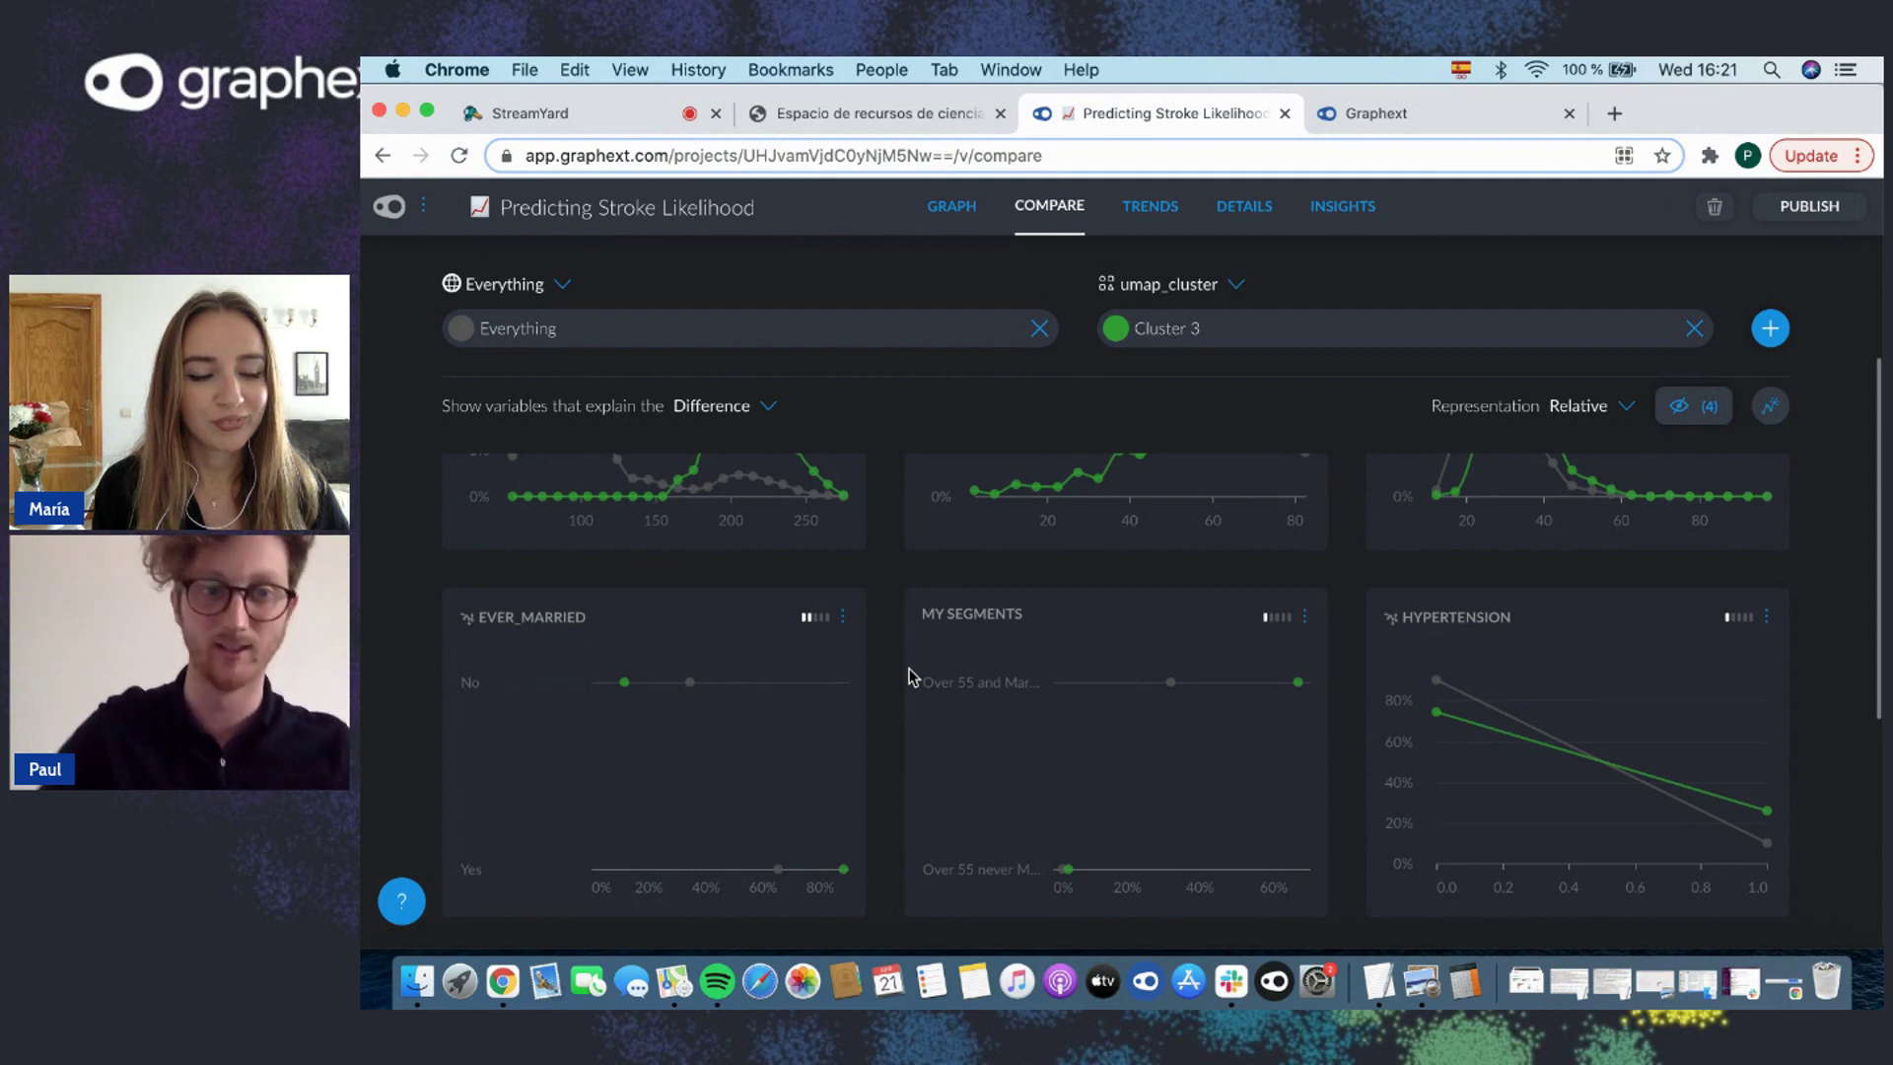
Set the left group to ever_married Yes and the right group to ever_married No
left_click(562, 288)
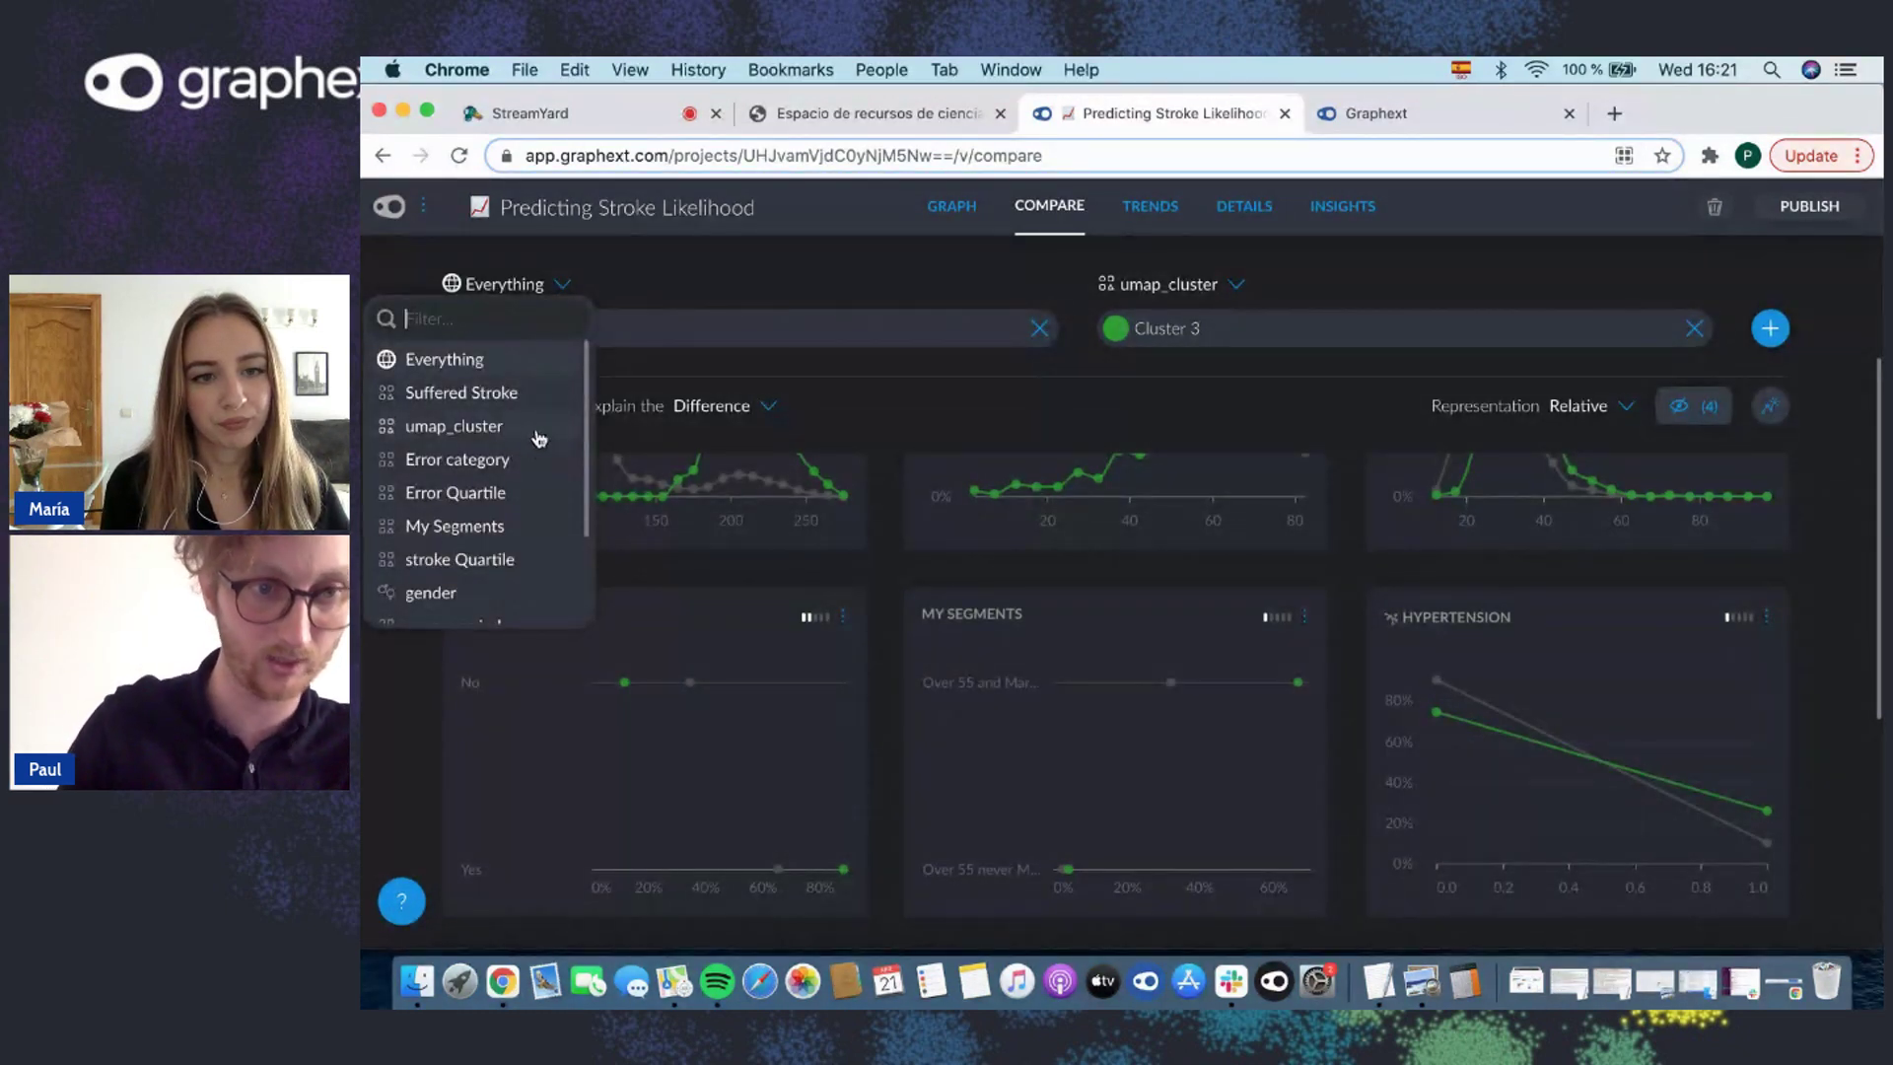
scroll(538, 438, "down", 3)
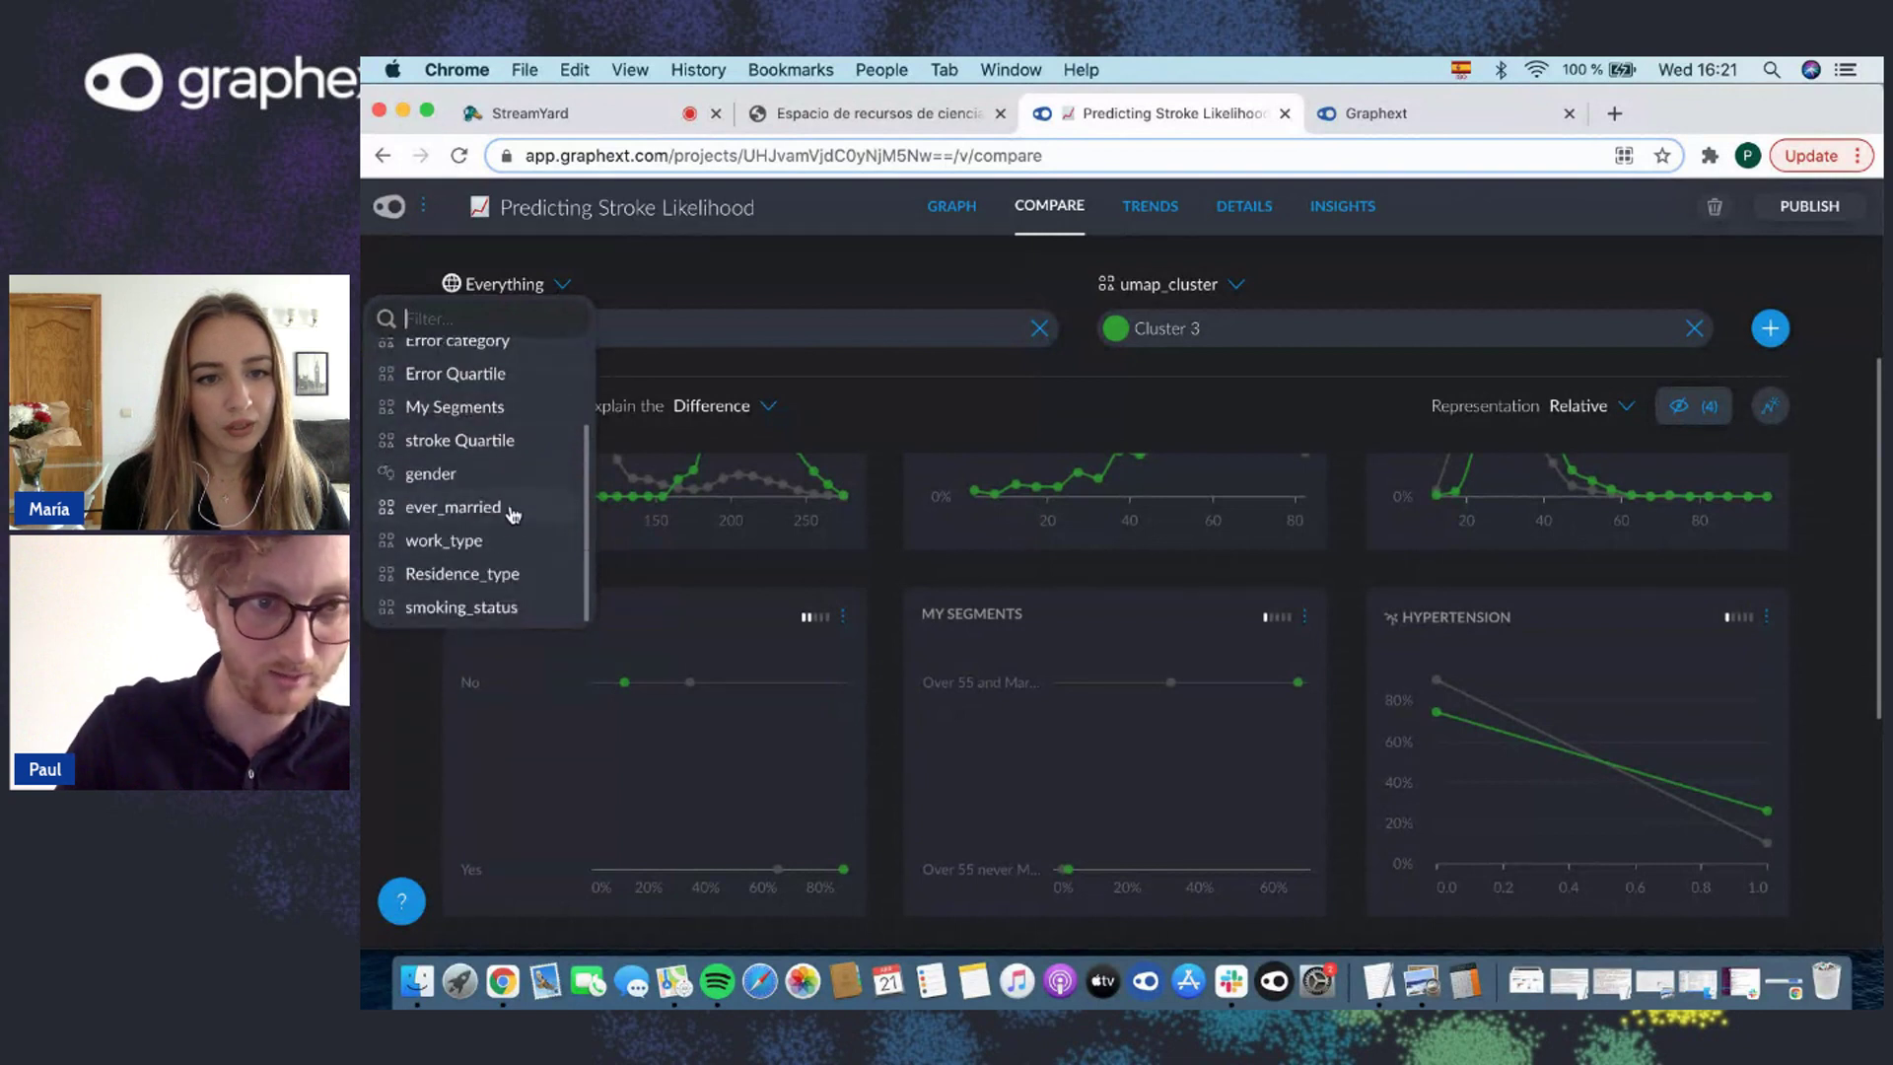
left_click(510, 507)
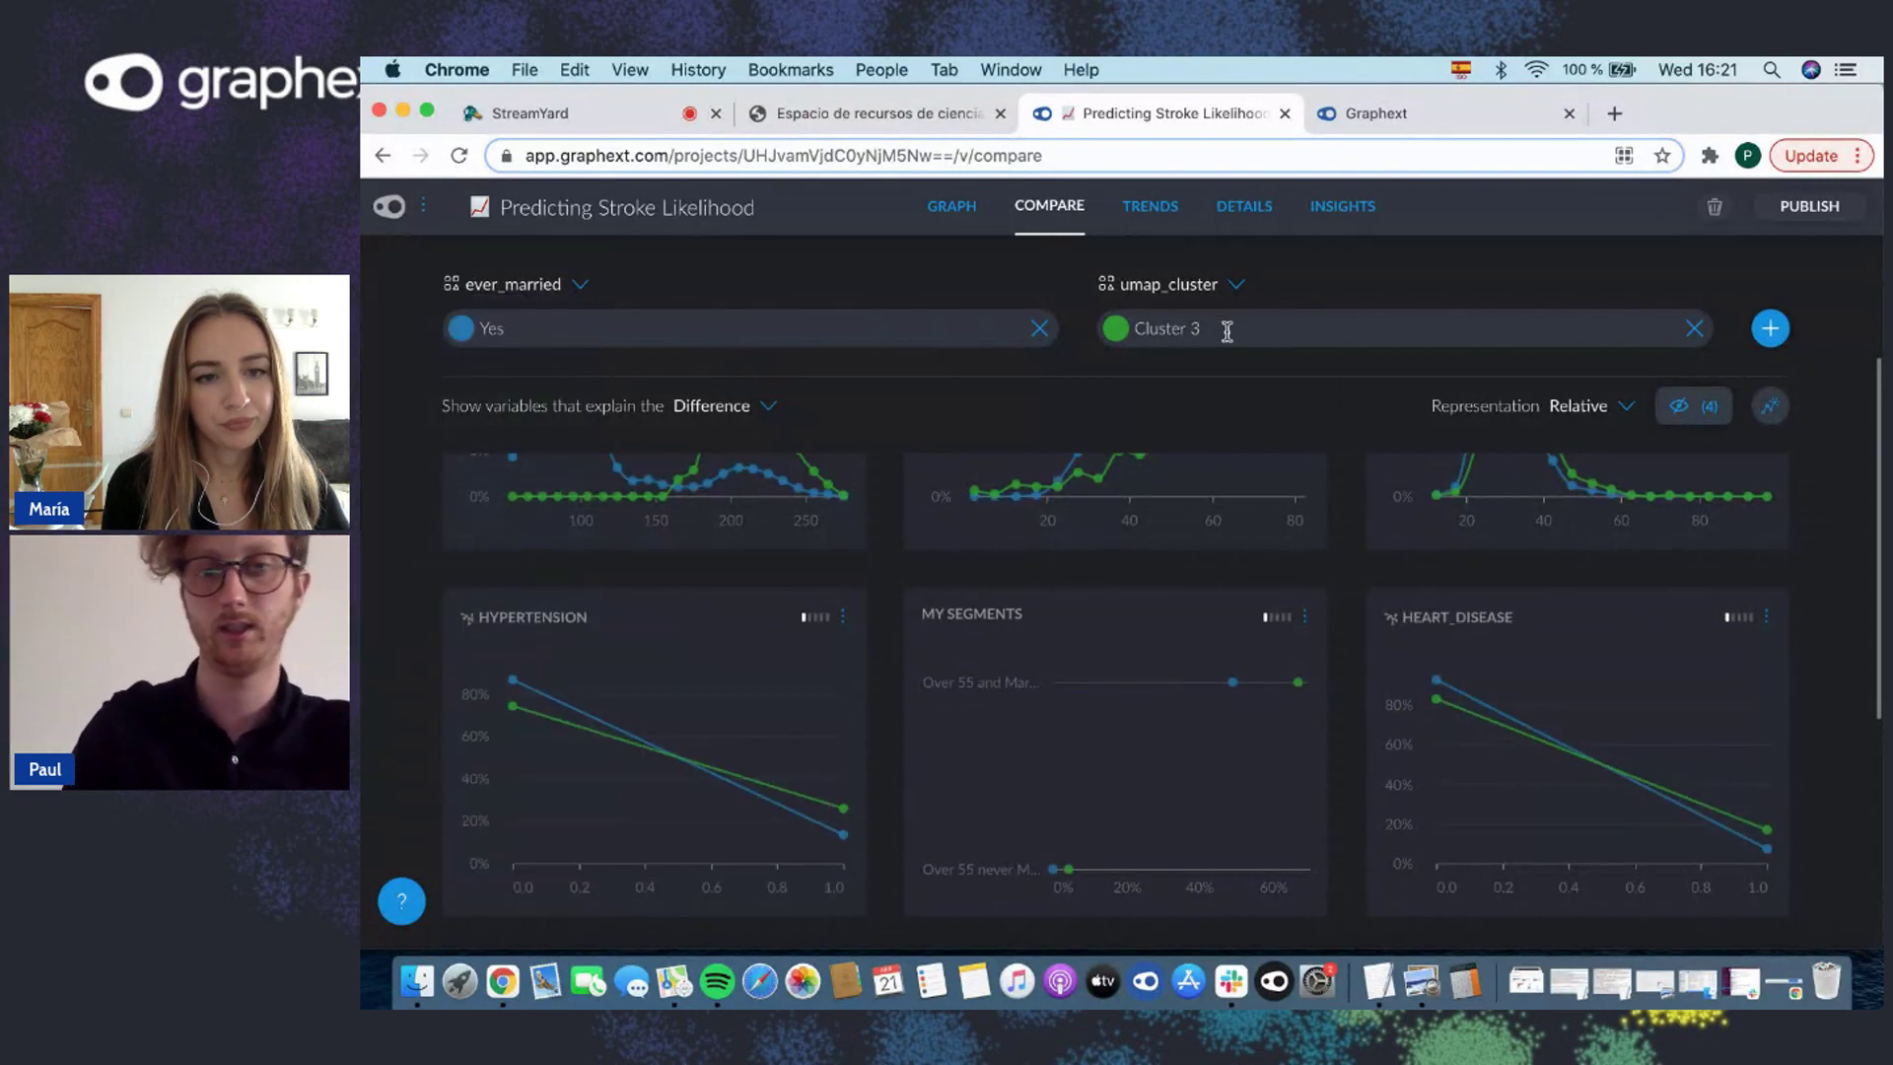
left_click(1227, 288)
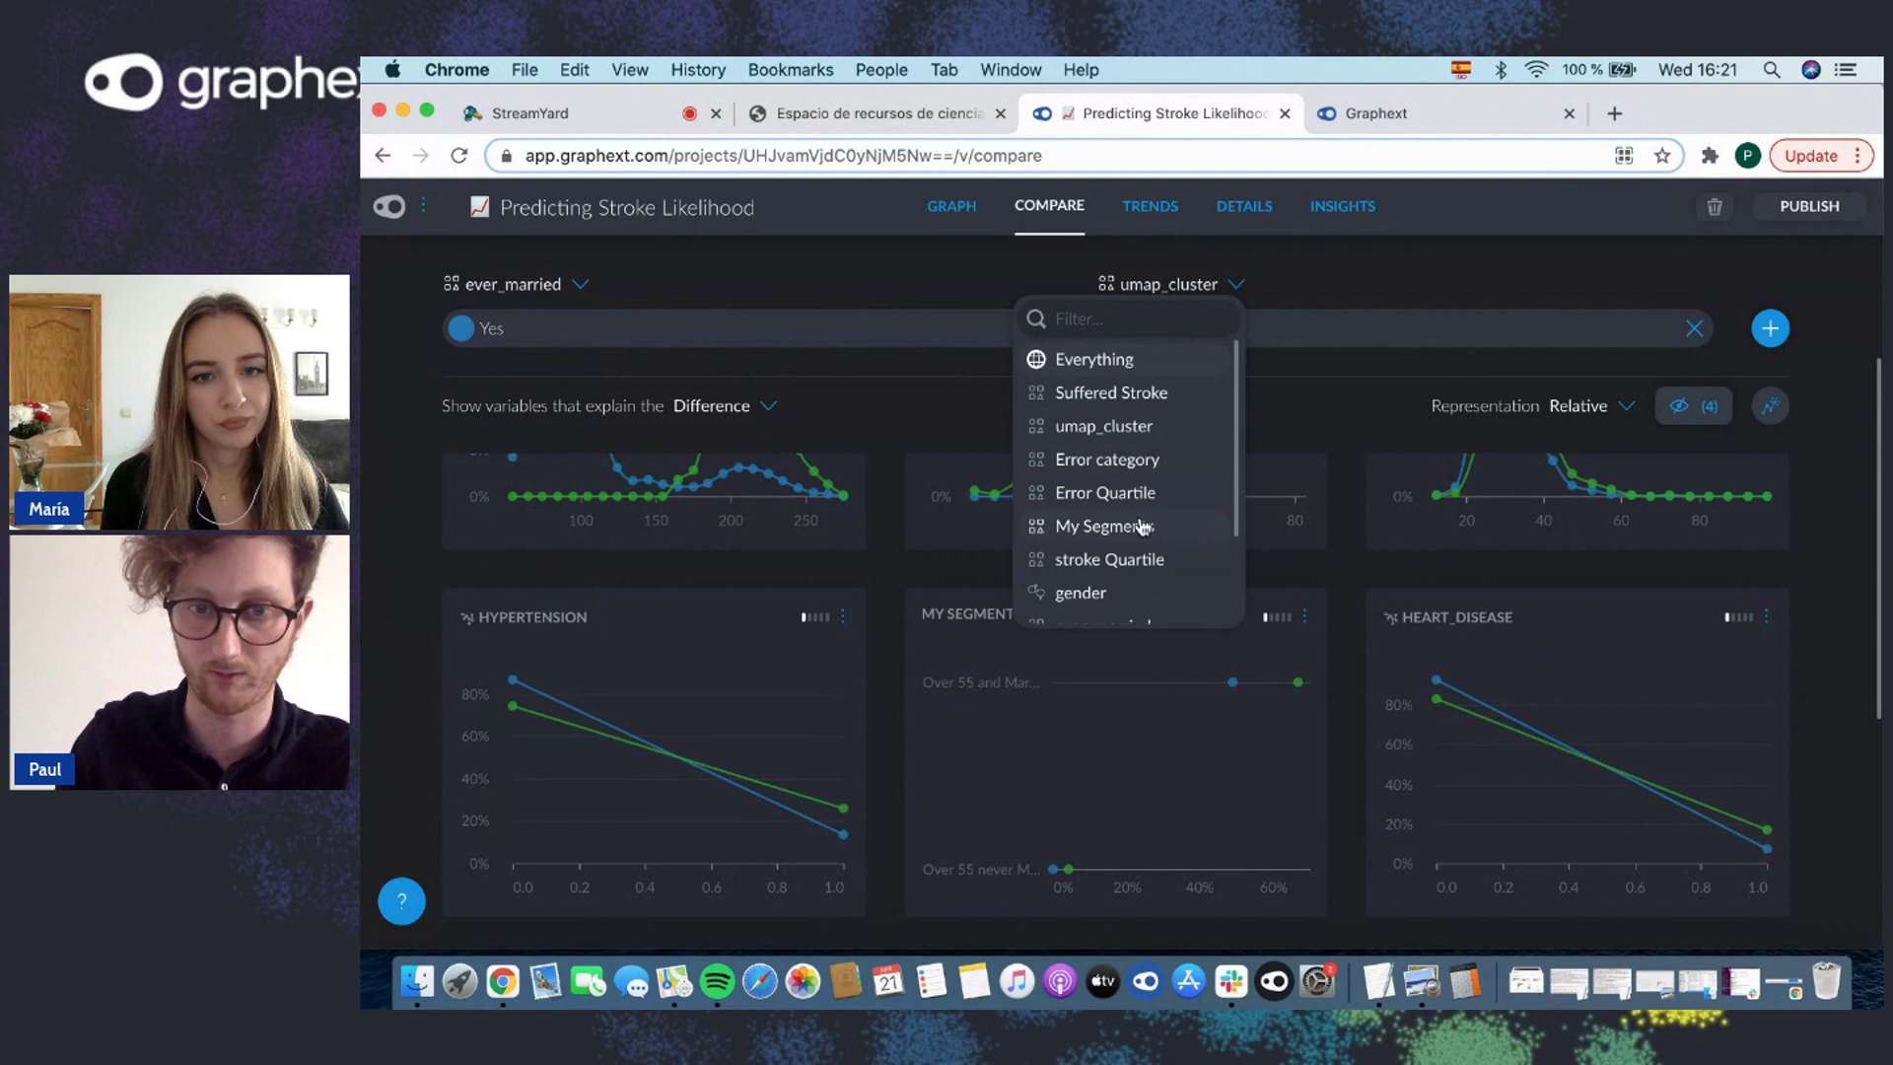
scroll(1141, 527, "down", 3)
left_click(1265, 325)
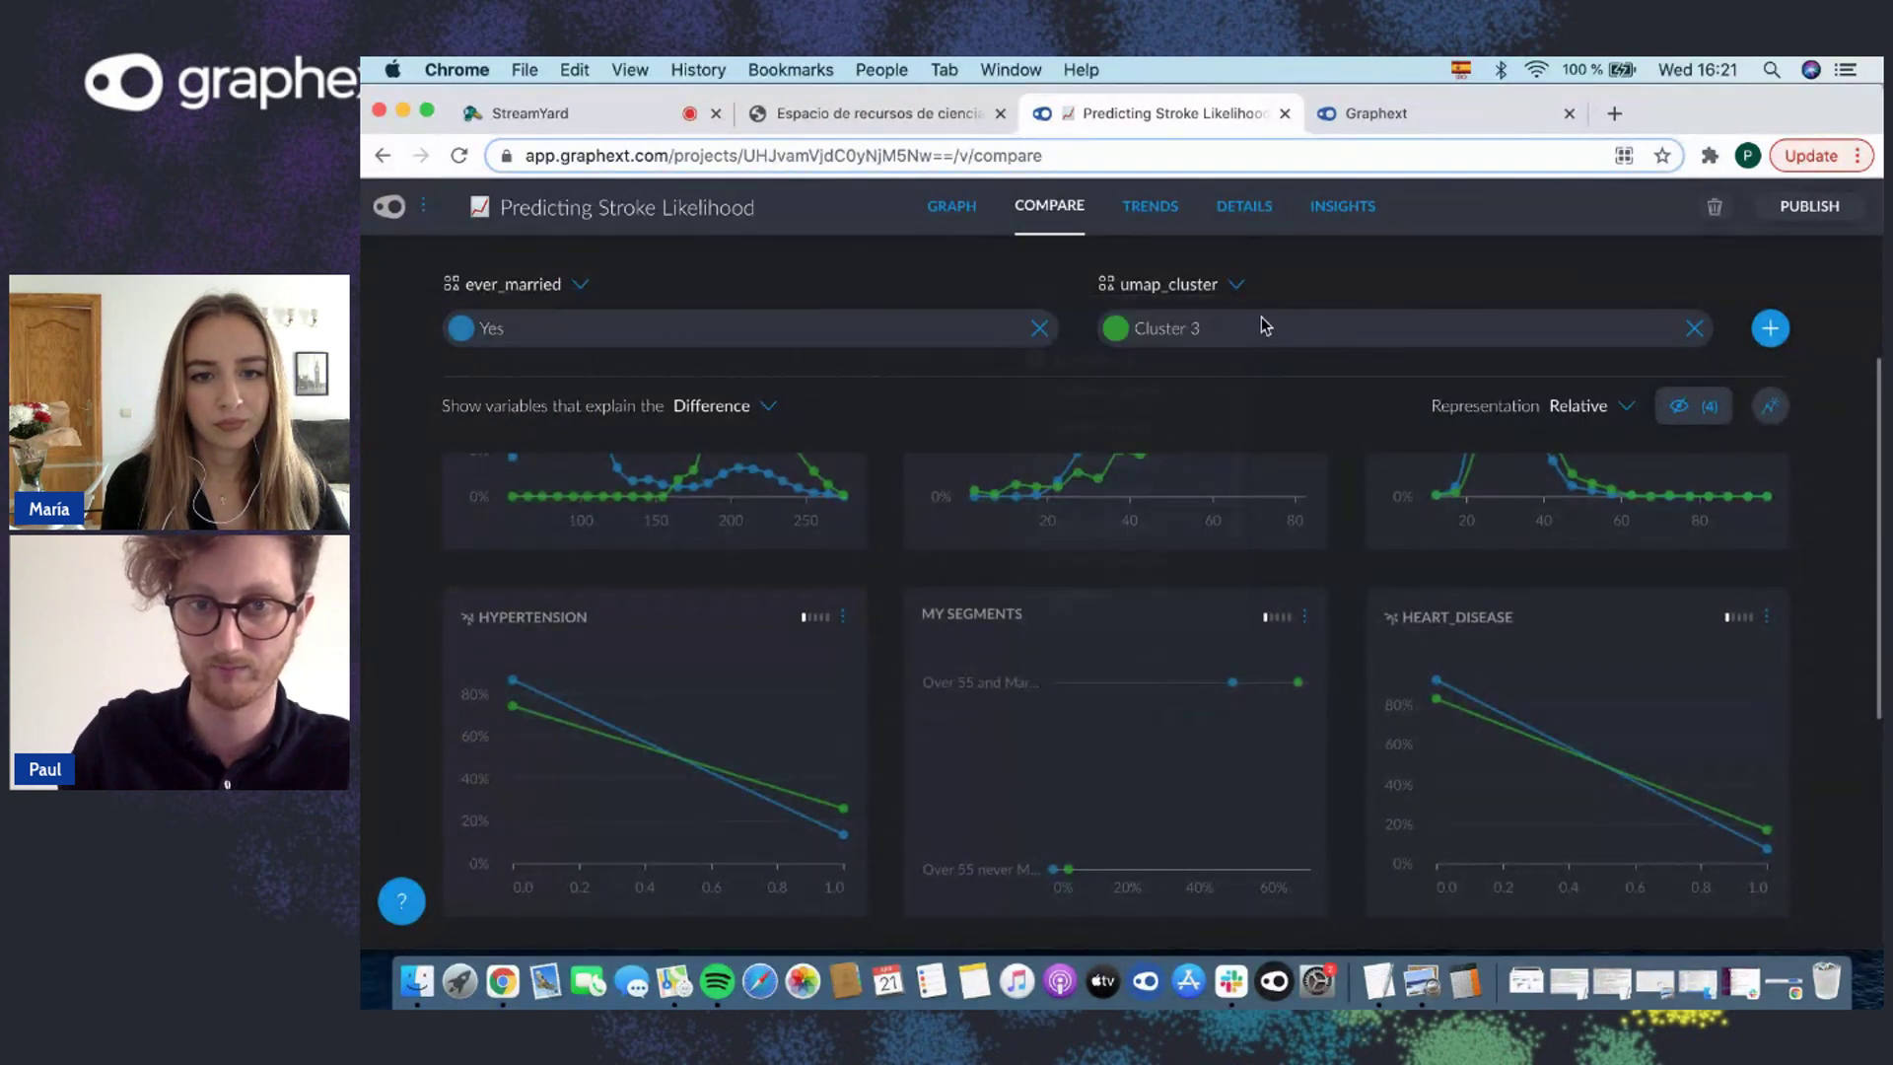
left_click(1259, 318)
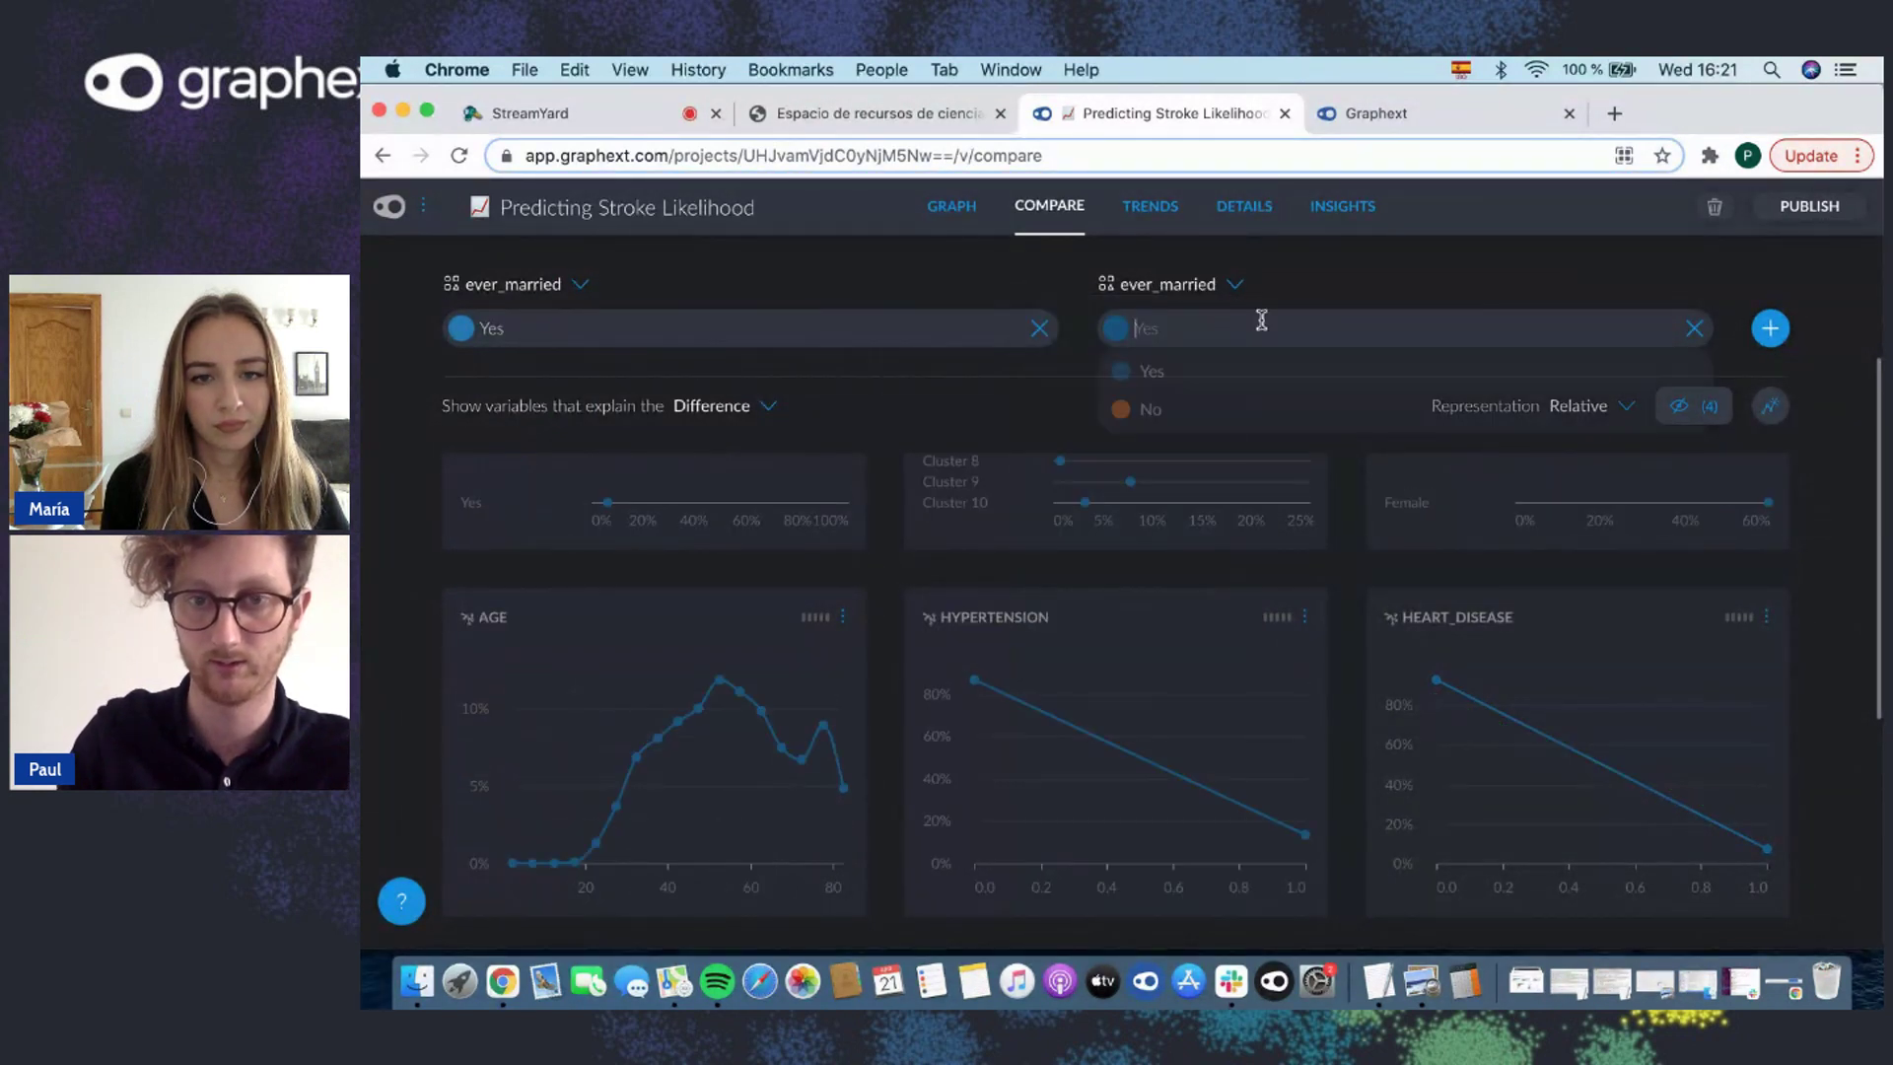
left_click(1247, 401)
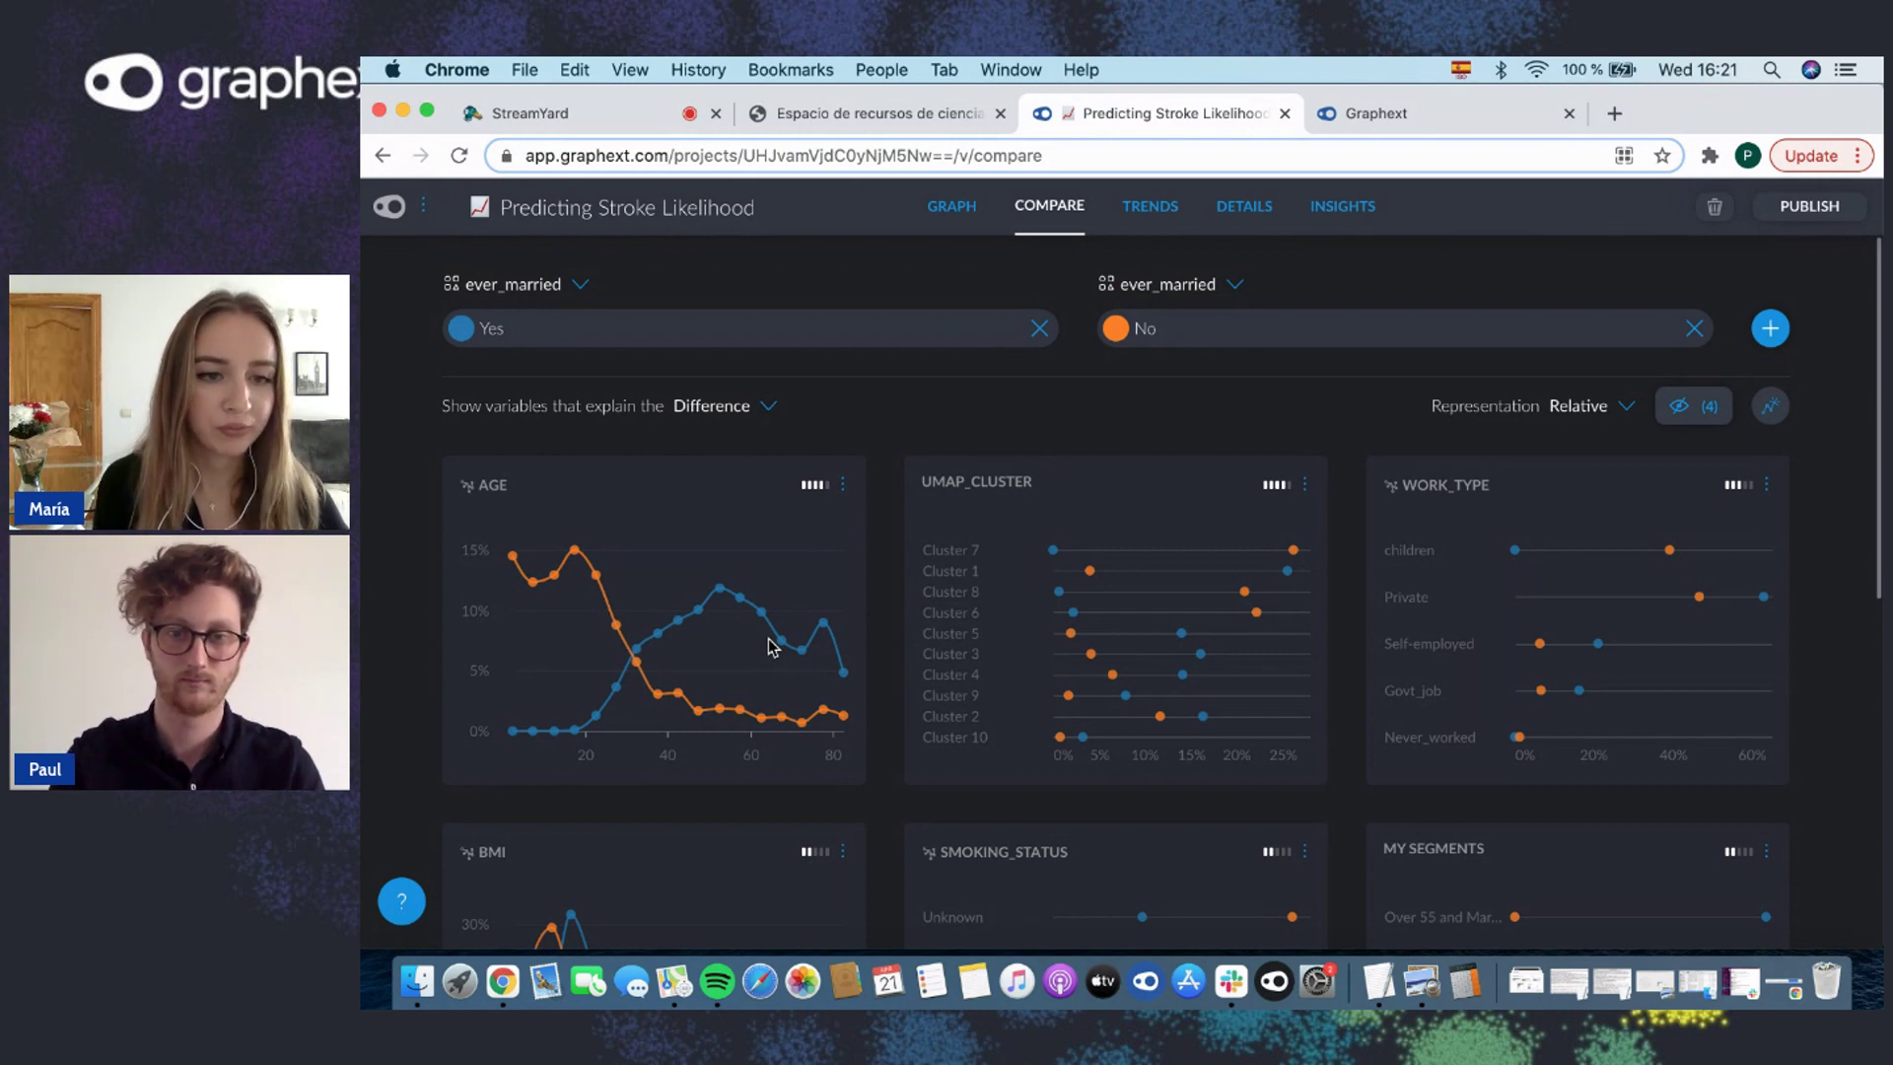
Switch to the 'Espacio de recursos de ciencia' tab showing the Simpson's paradox article
left_click(902, 117)
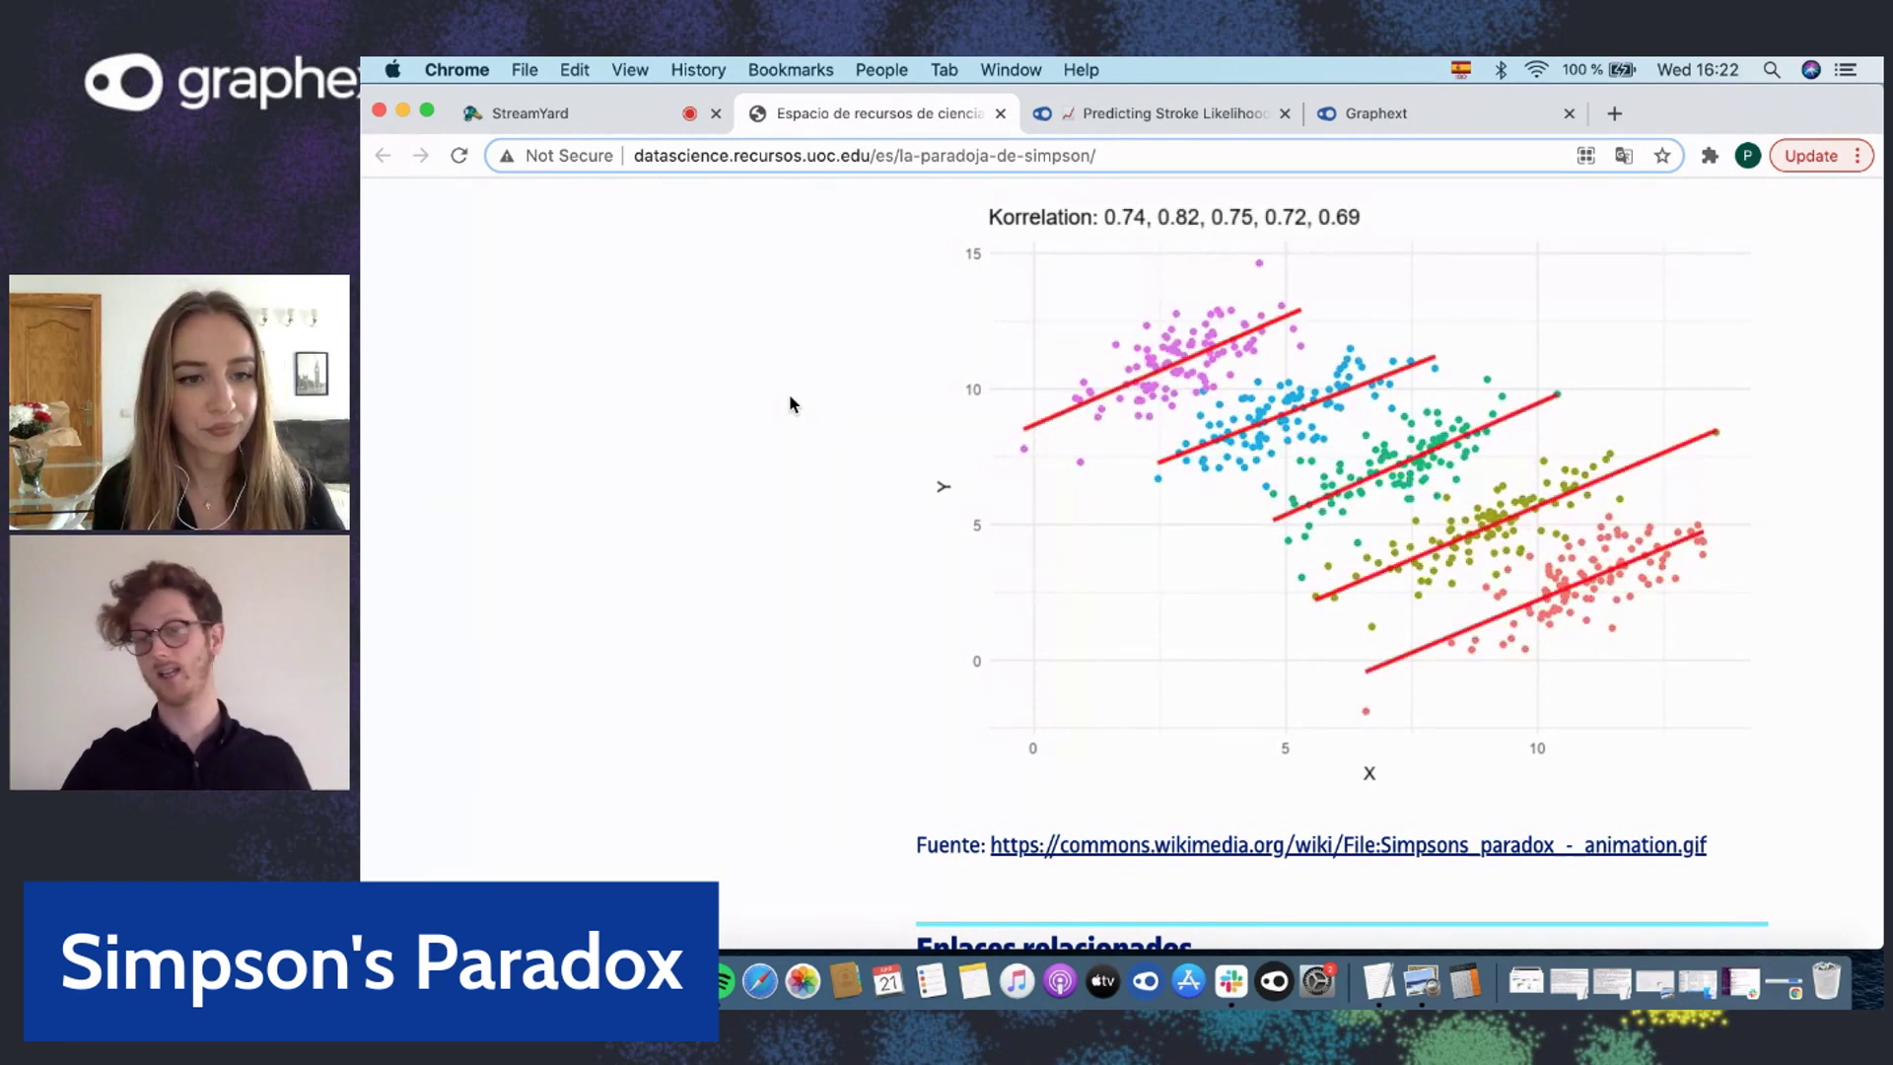
Switch back to the Predicting Stroke Likelihood tab and browse the married-versus-never-married charts
left_click(1160, 109)
scroll(770, 687, "down", 5)
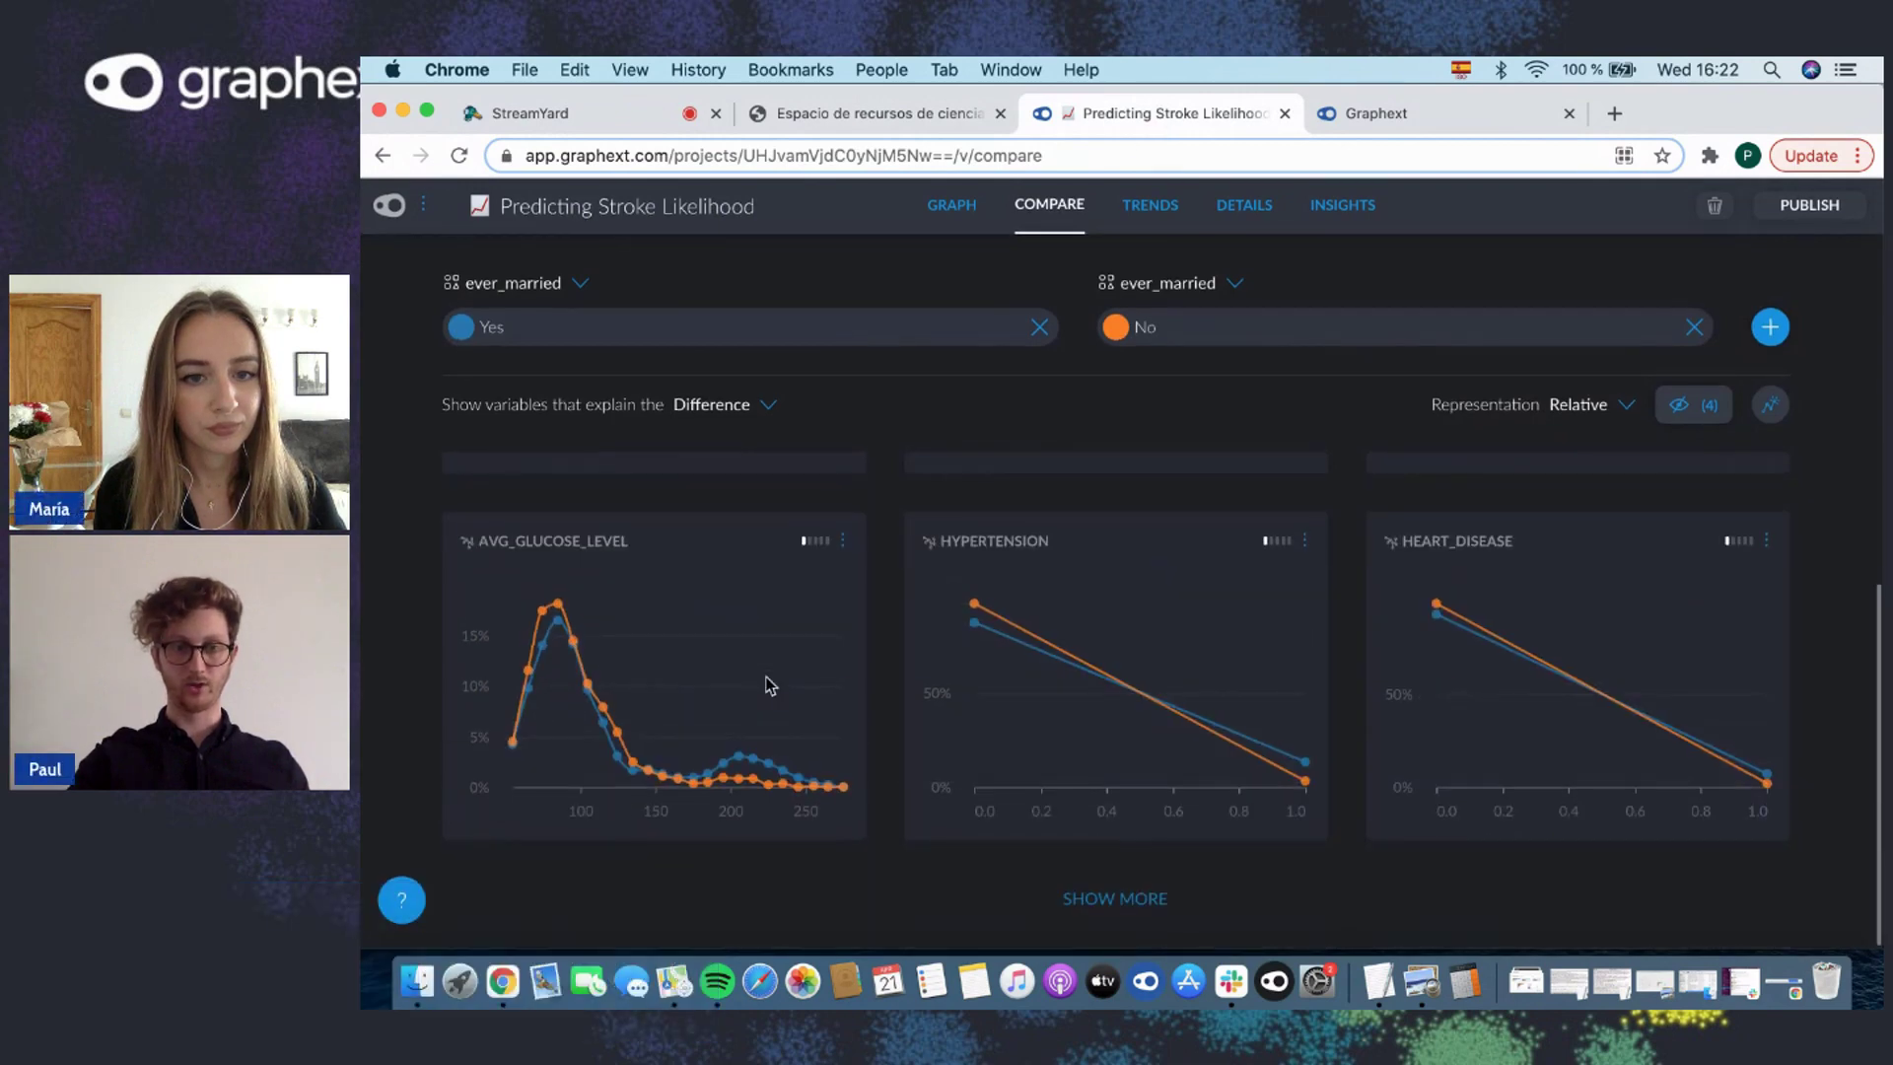
scroll(770, 687, "up", 5)
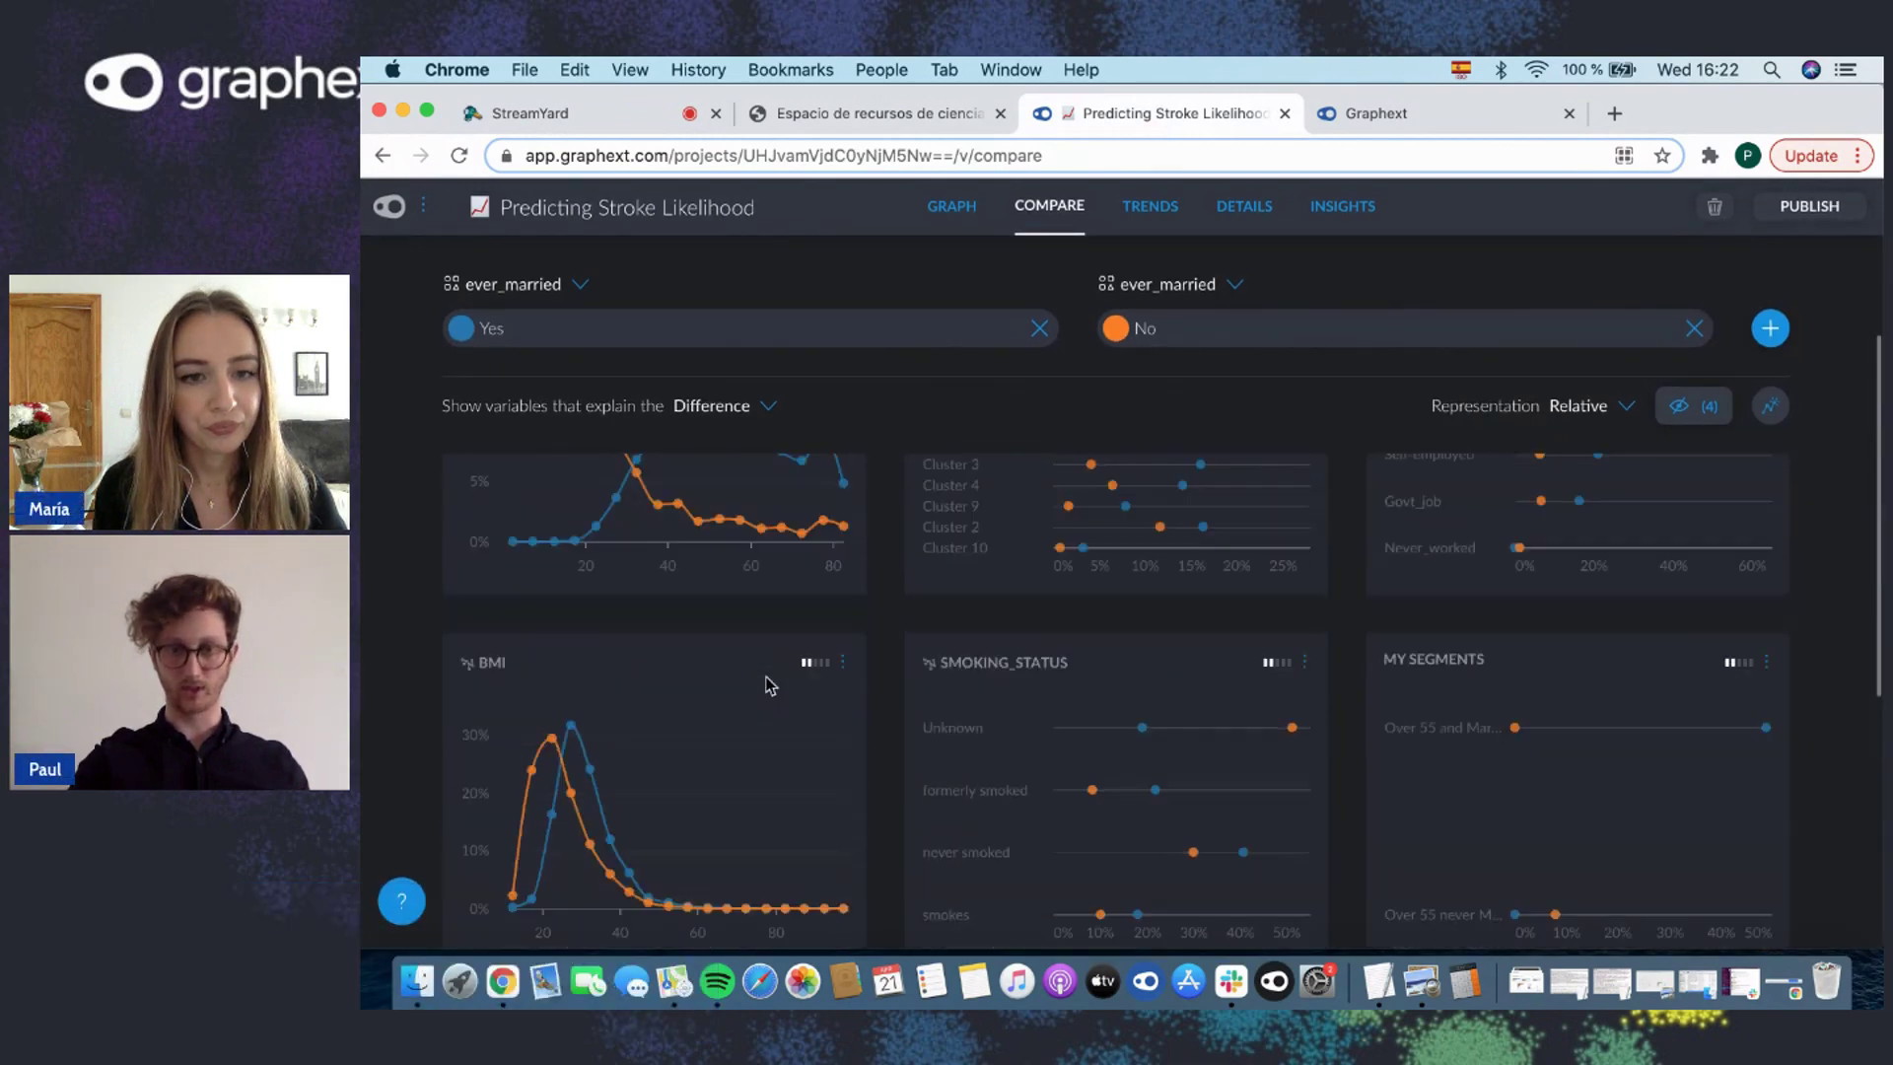
scroll(779, 685, "down", 2)
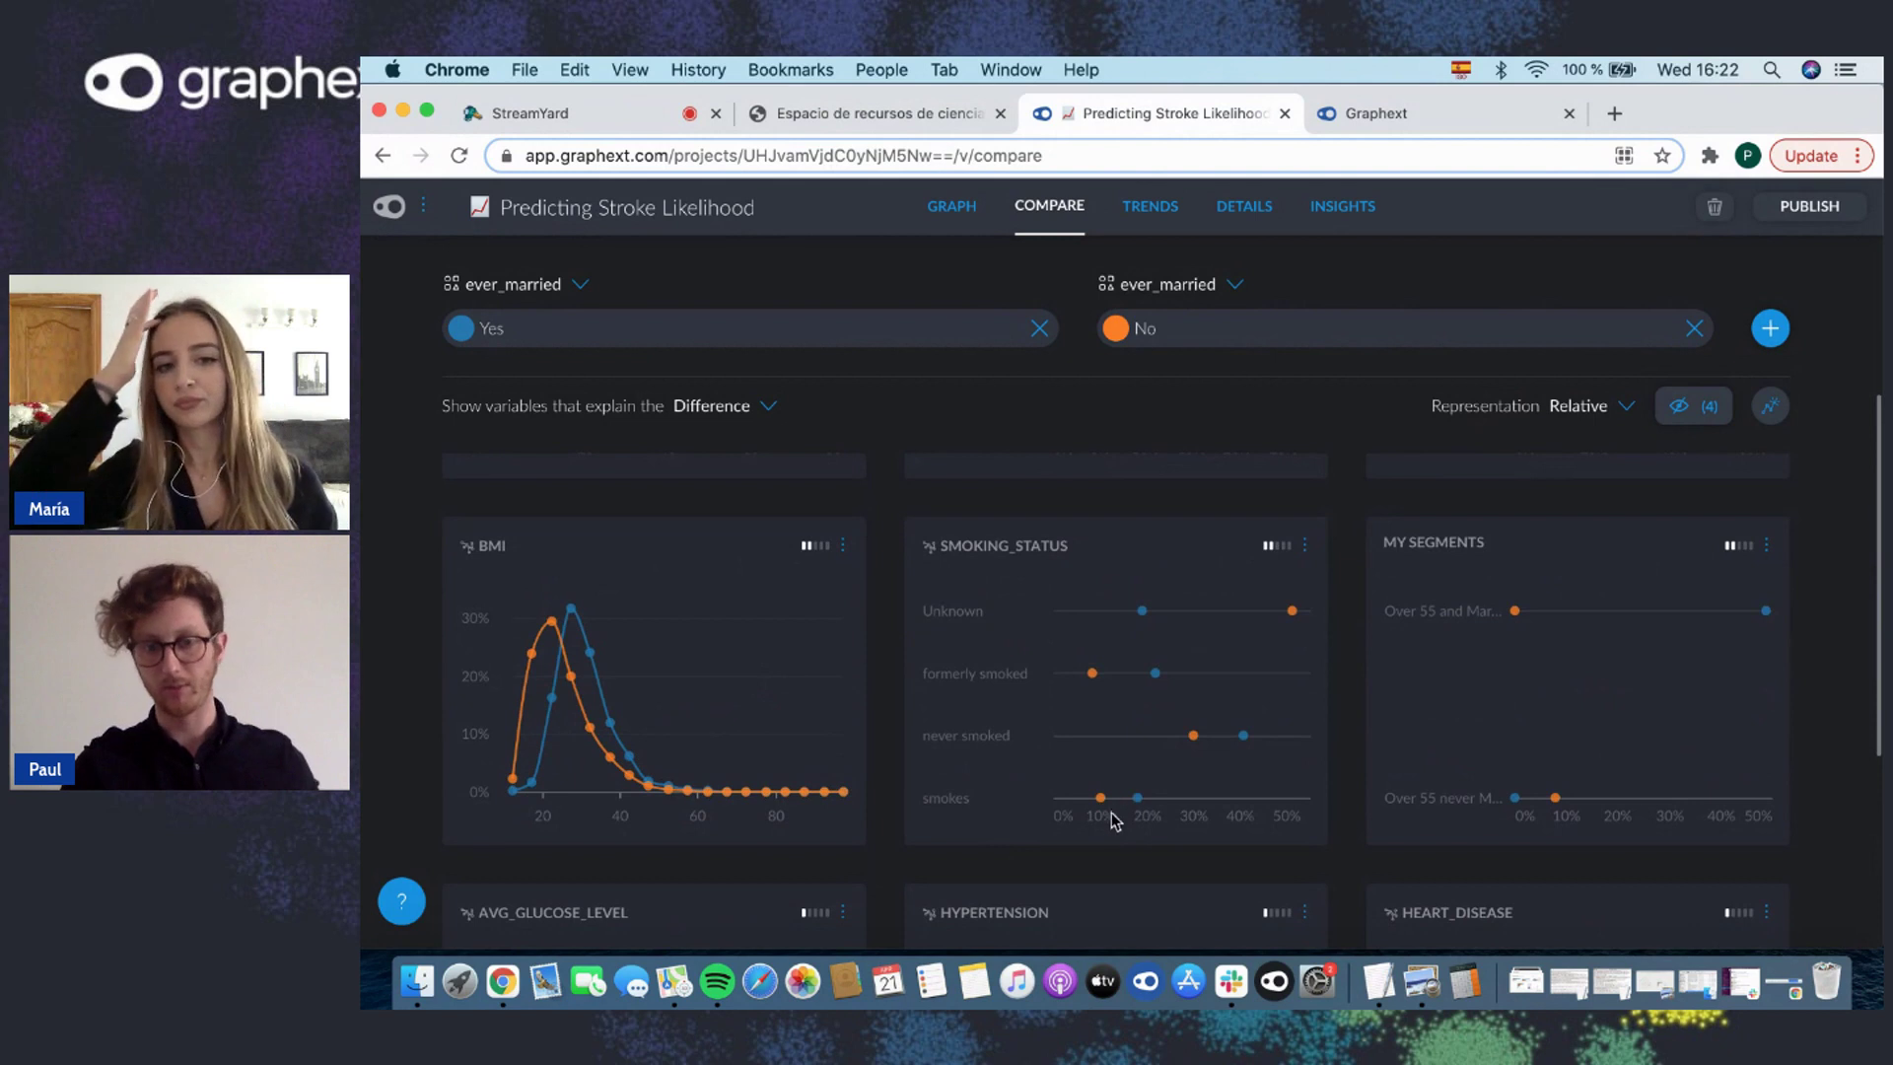